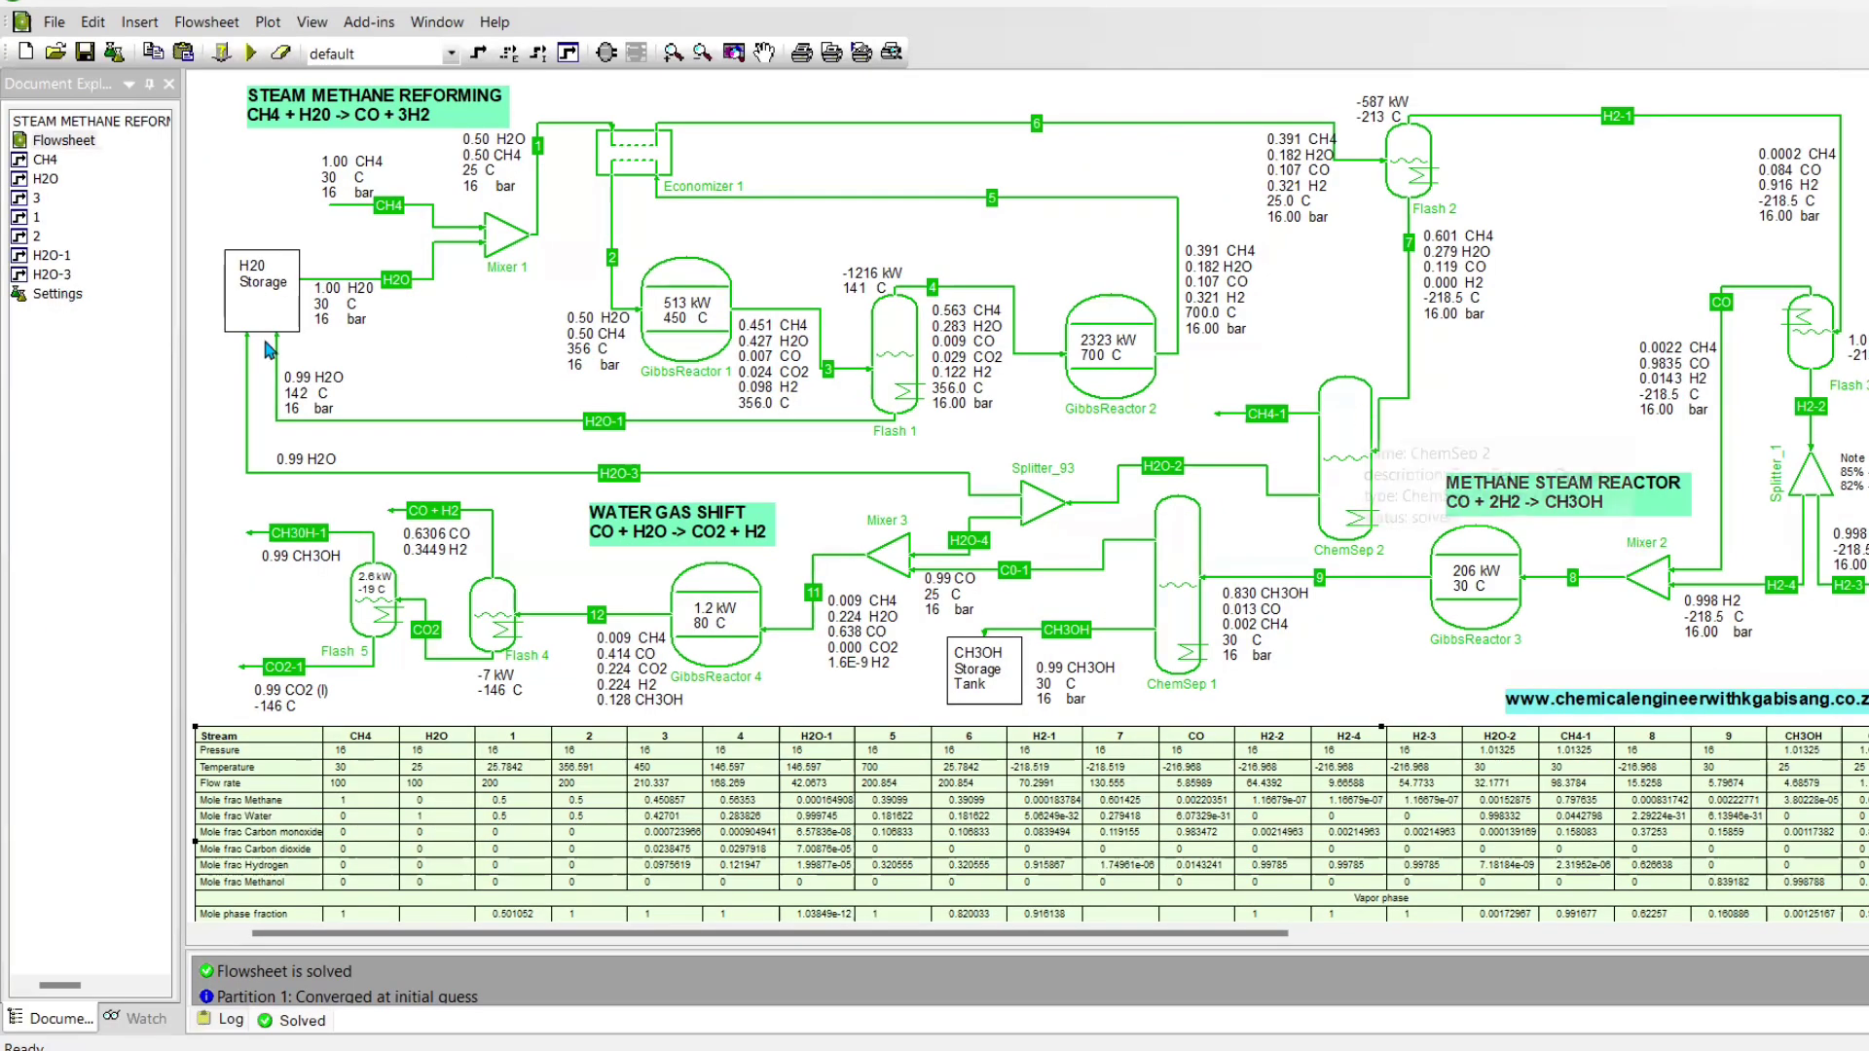
Open the flowsheet configuration and examine the model set and compounds of the natural gas reforming property package
double_click(60, 300)
click(662, 294)
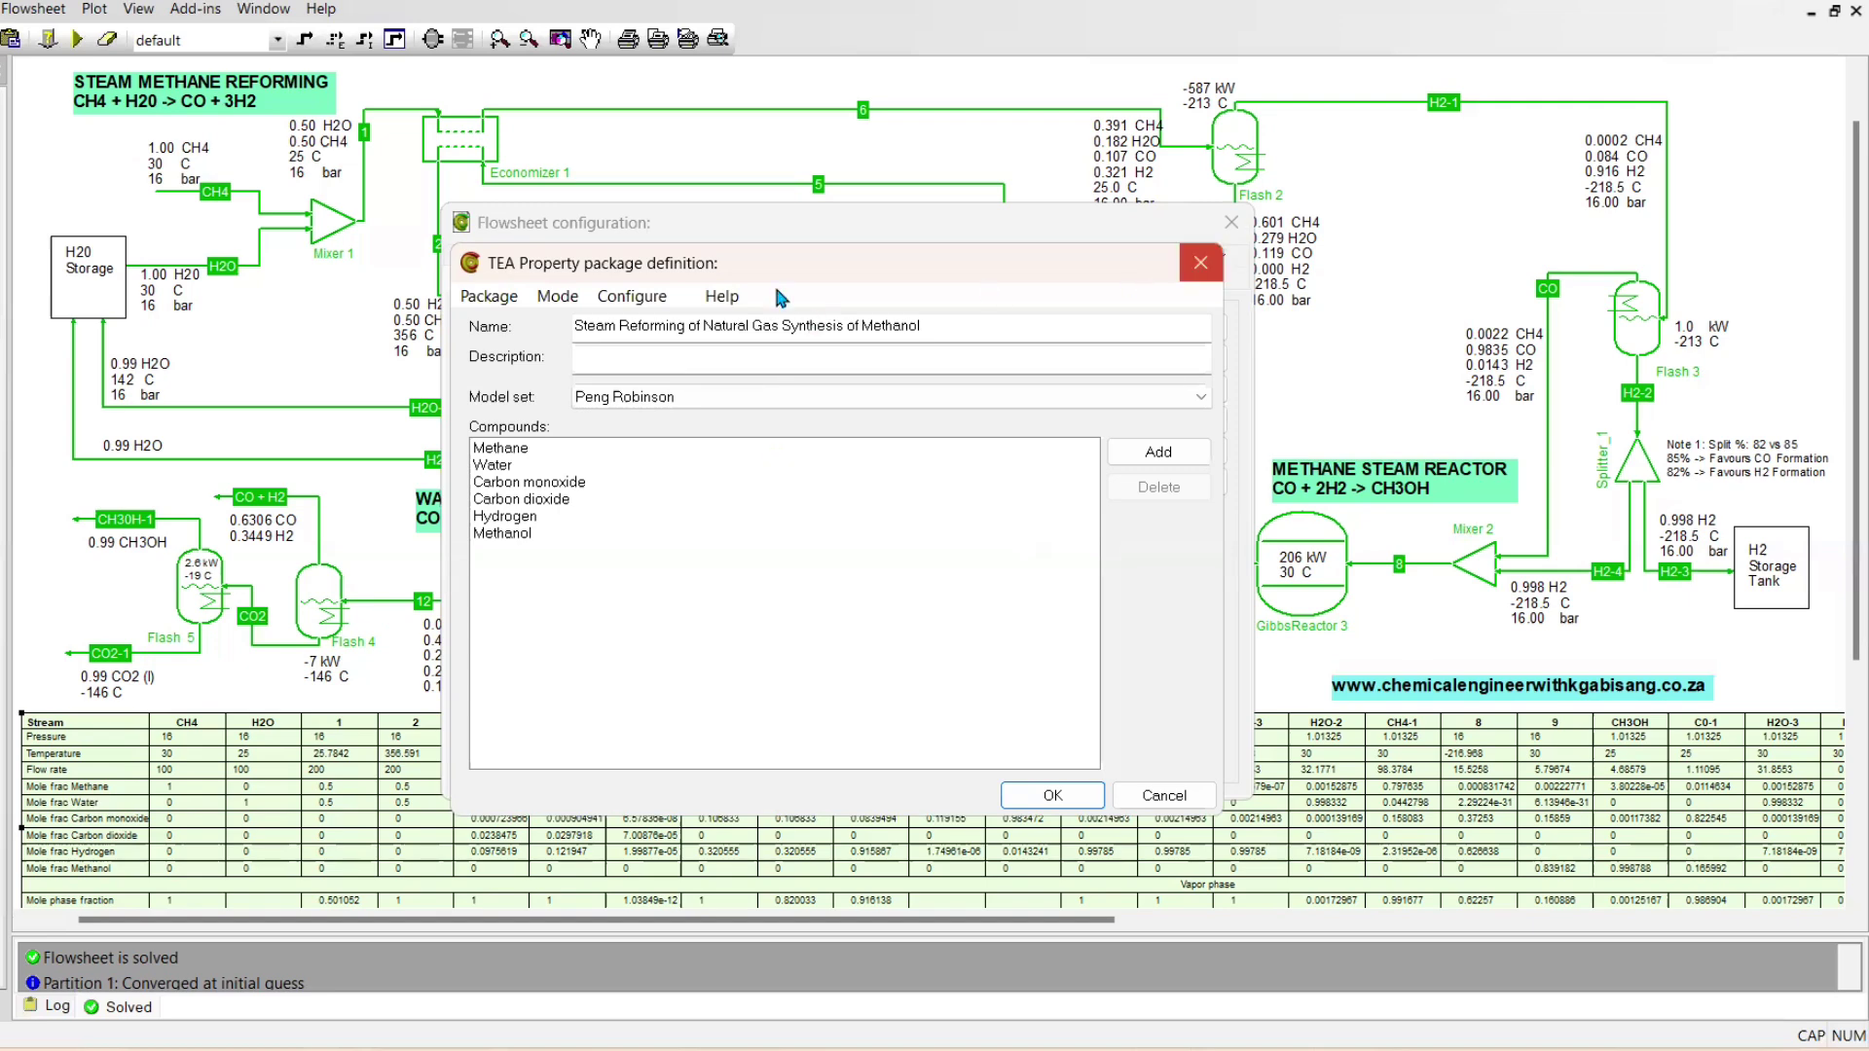
click(1200, 263)
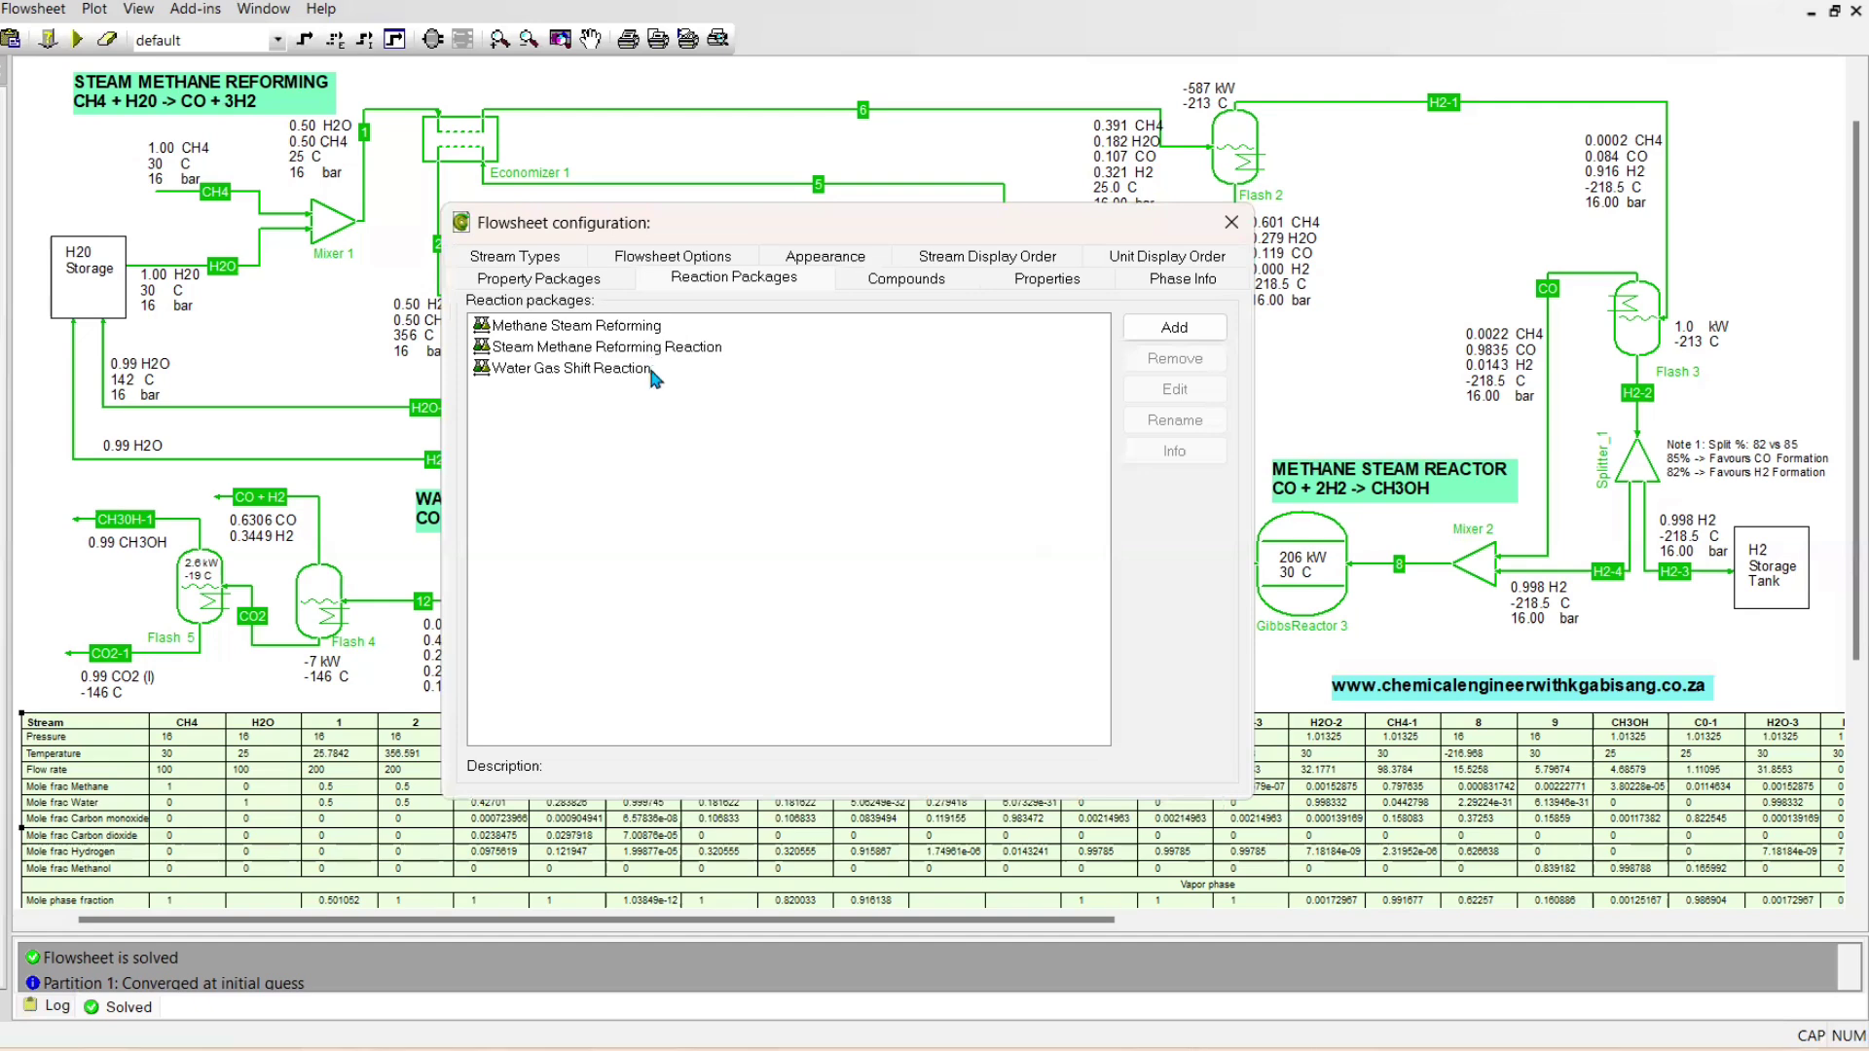
Examine the compounds and reaction stoichiometry of the Steam Methane Reforming Reaction package
double_click(597, 342)
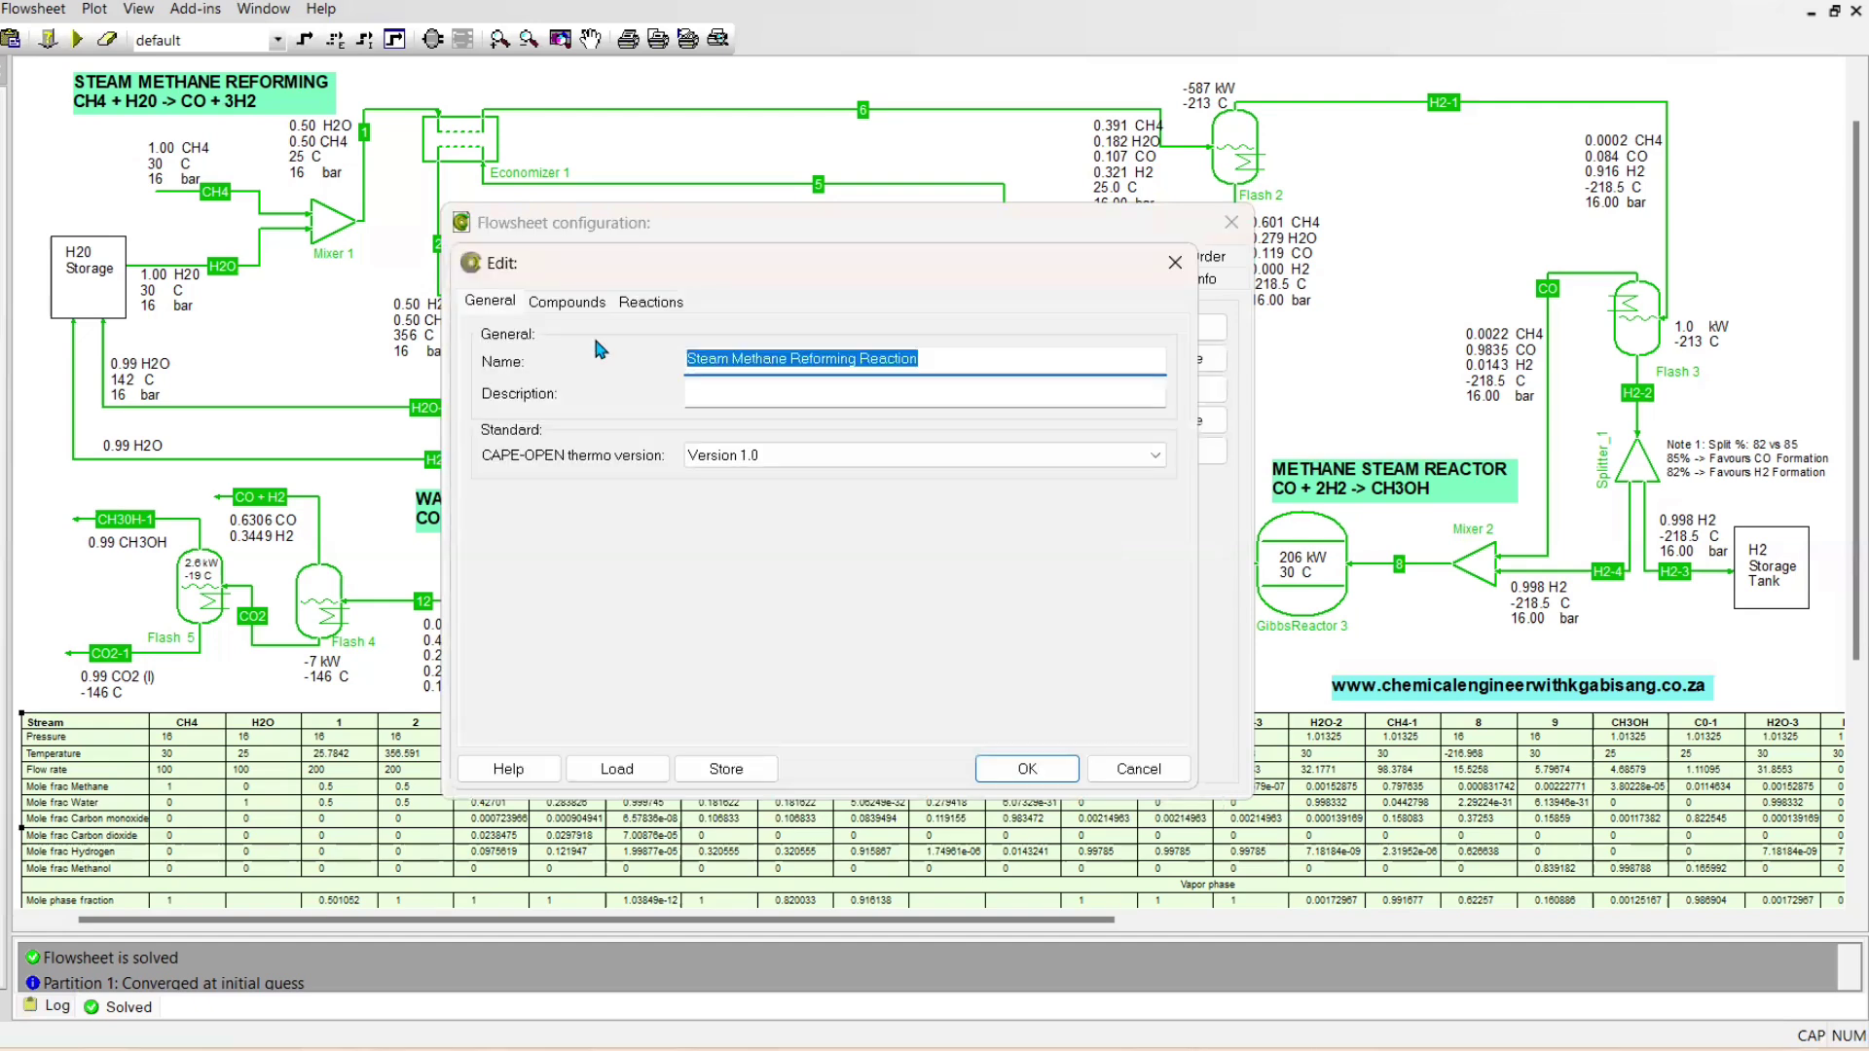
click(575, 304)
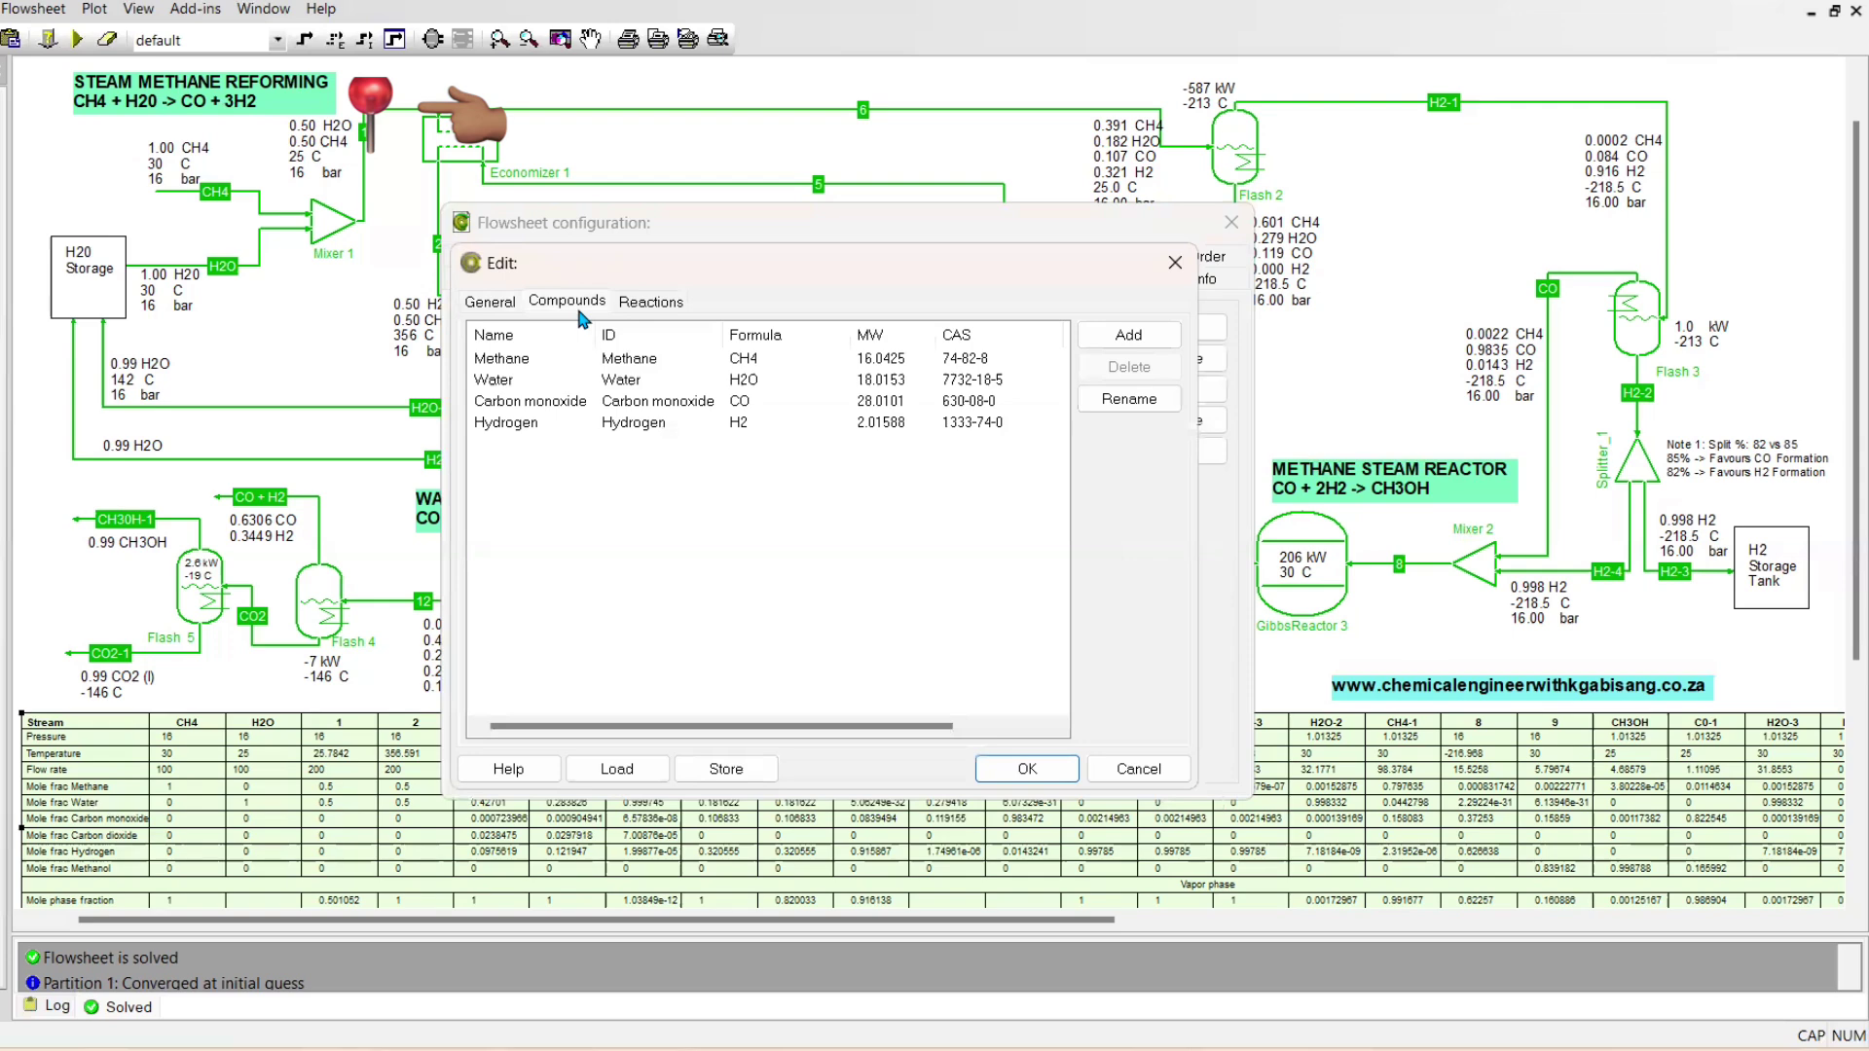
click(632, 302)
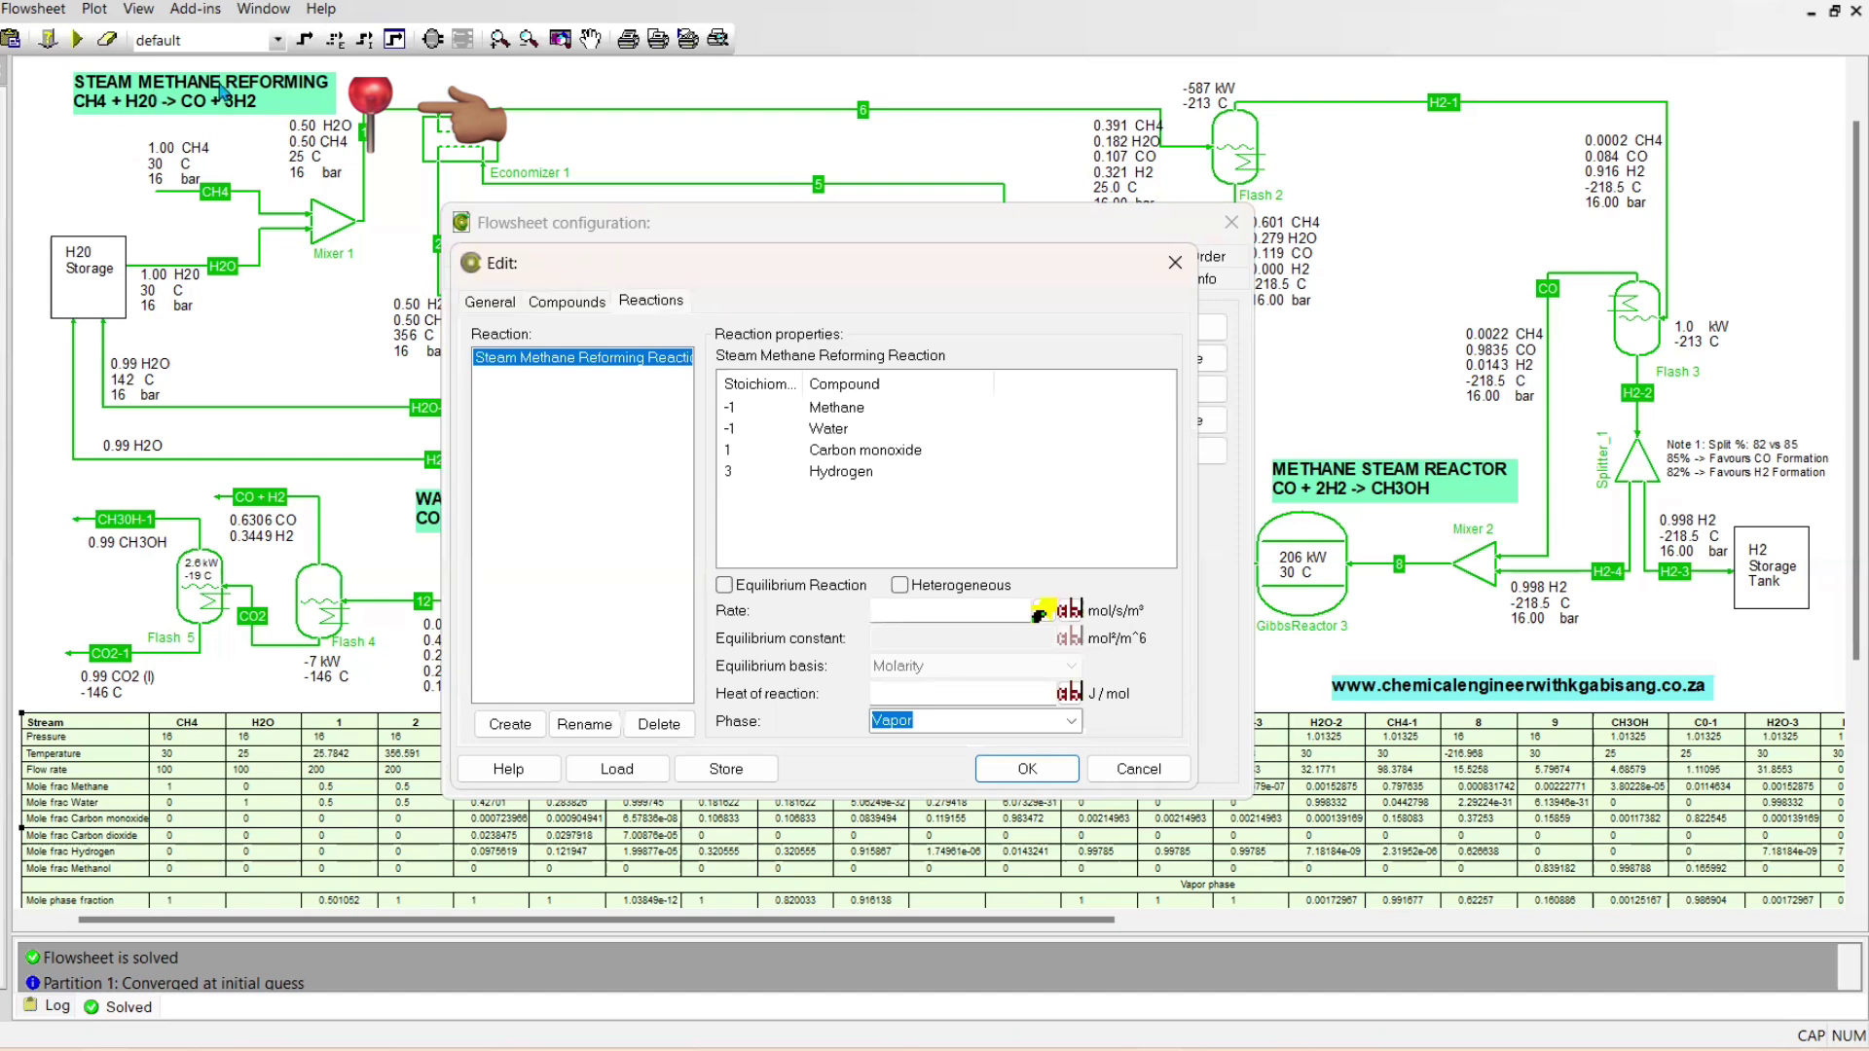
click(1173, 264)
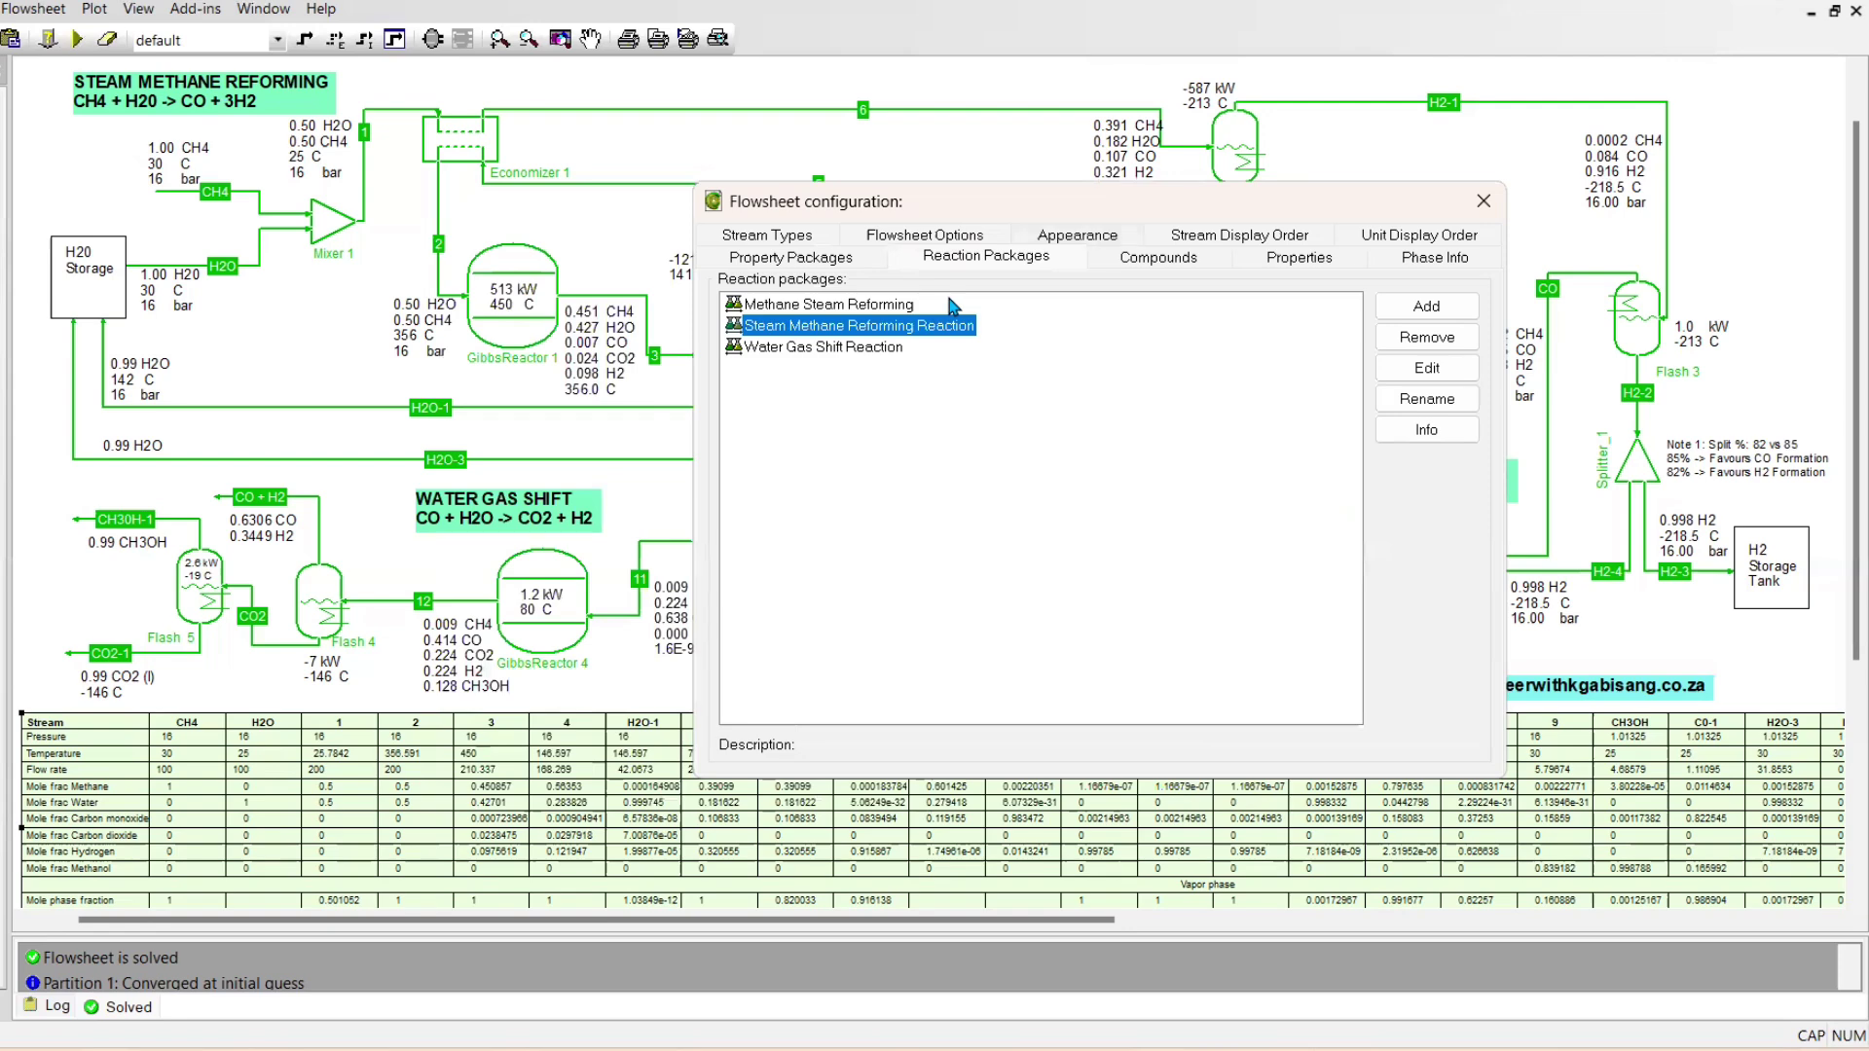
Examine the compounds and reaction stoichiometry of the Water Gas Shift Reaction package
double_click(854, 348)
click(818, 282)
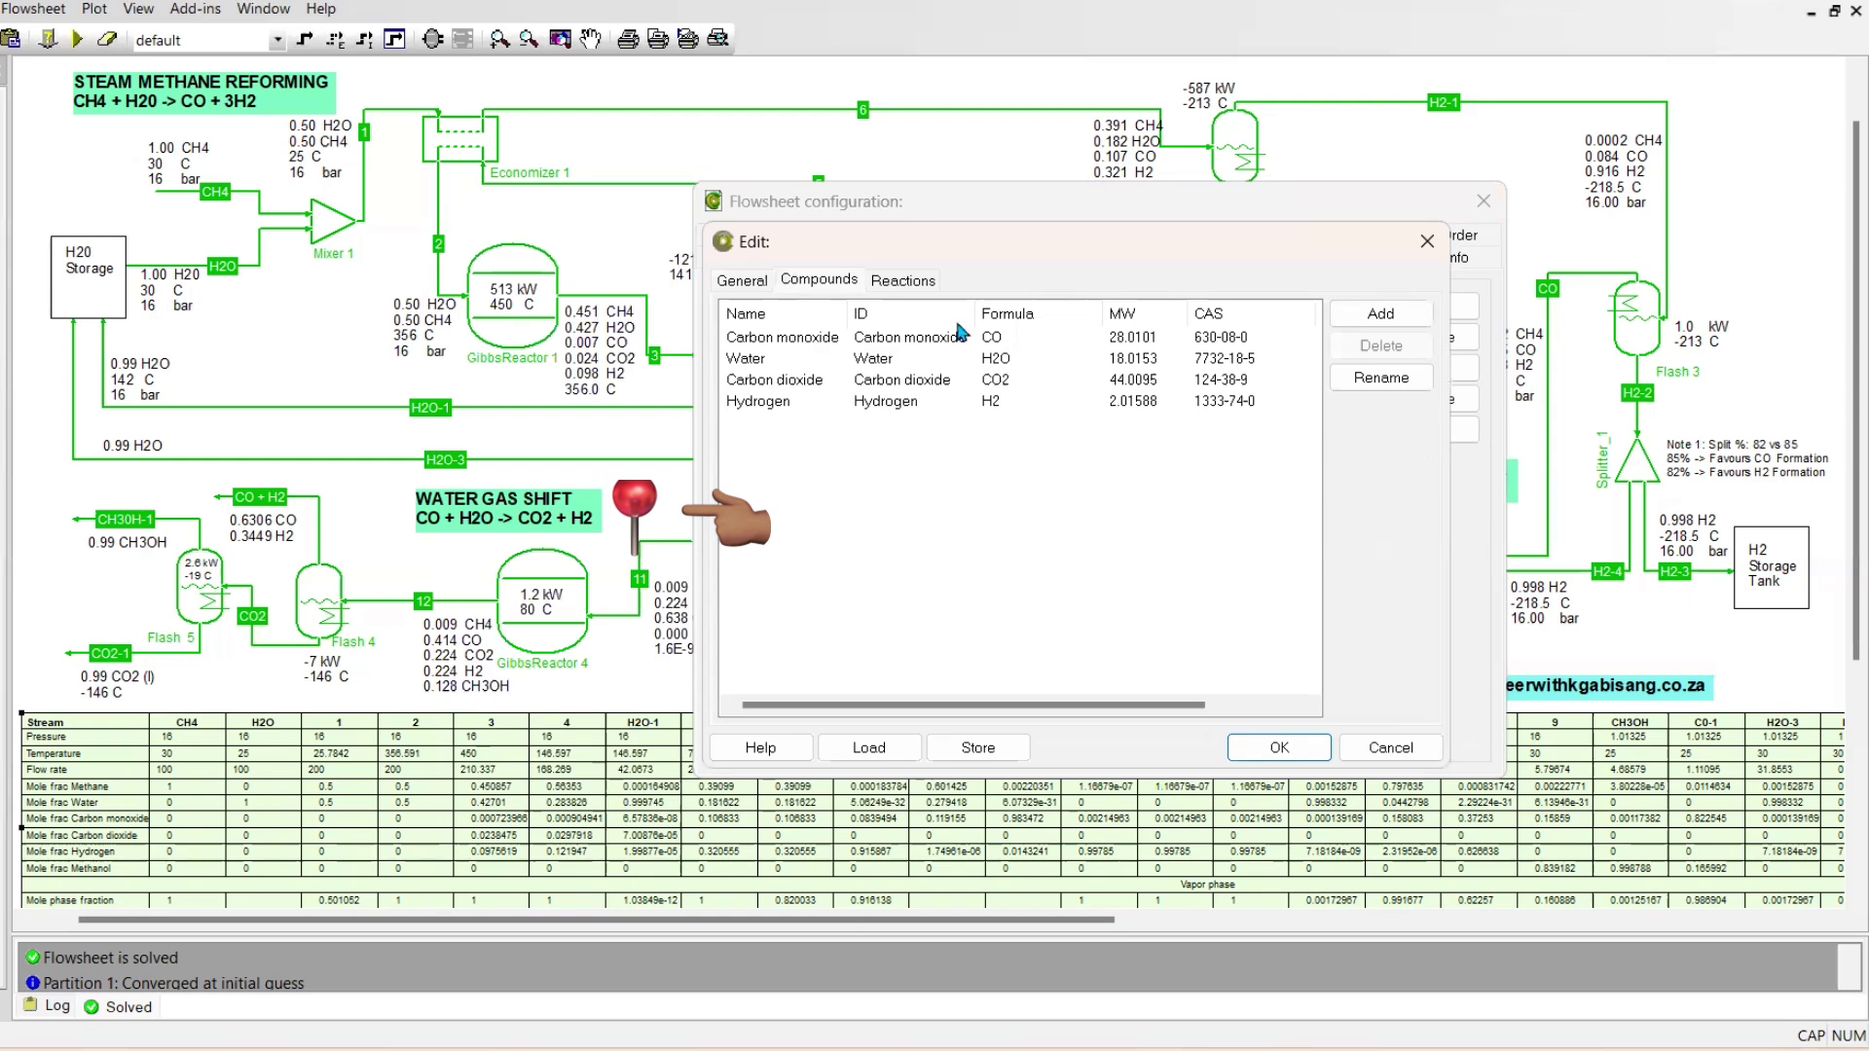
click(920, 282)
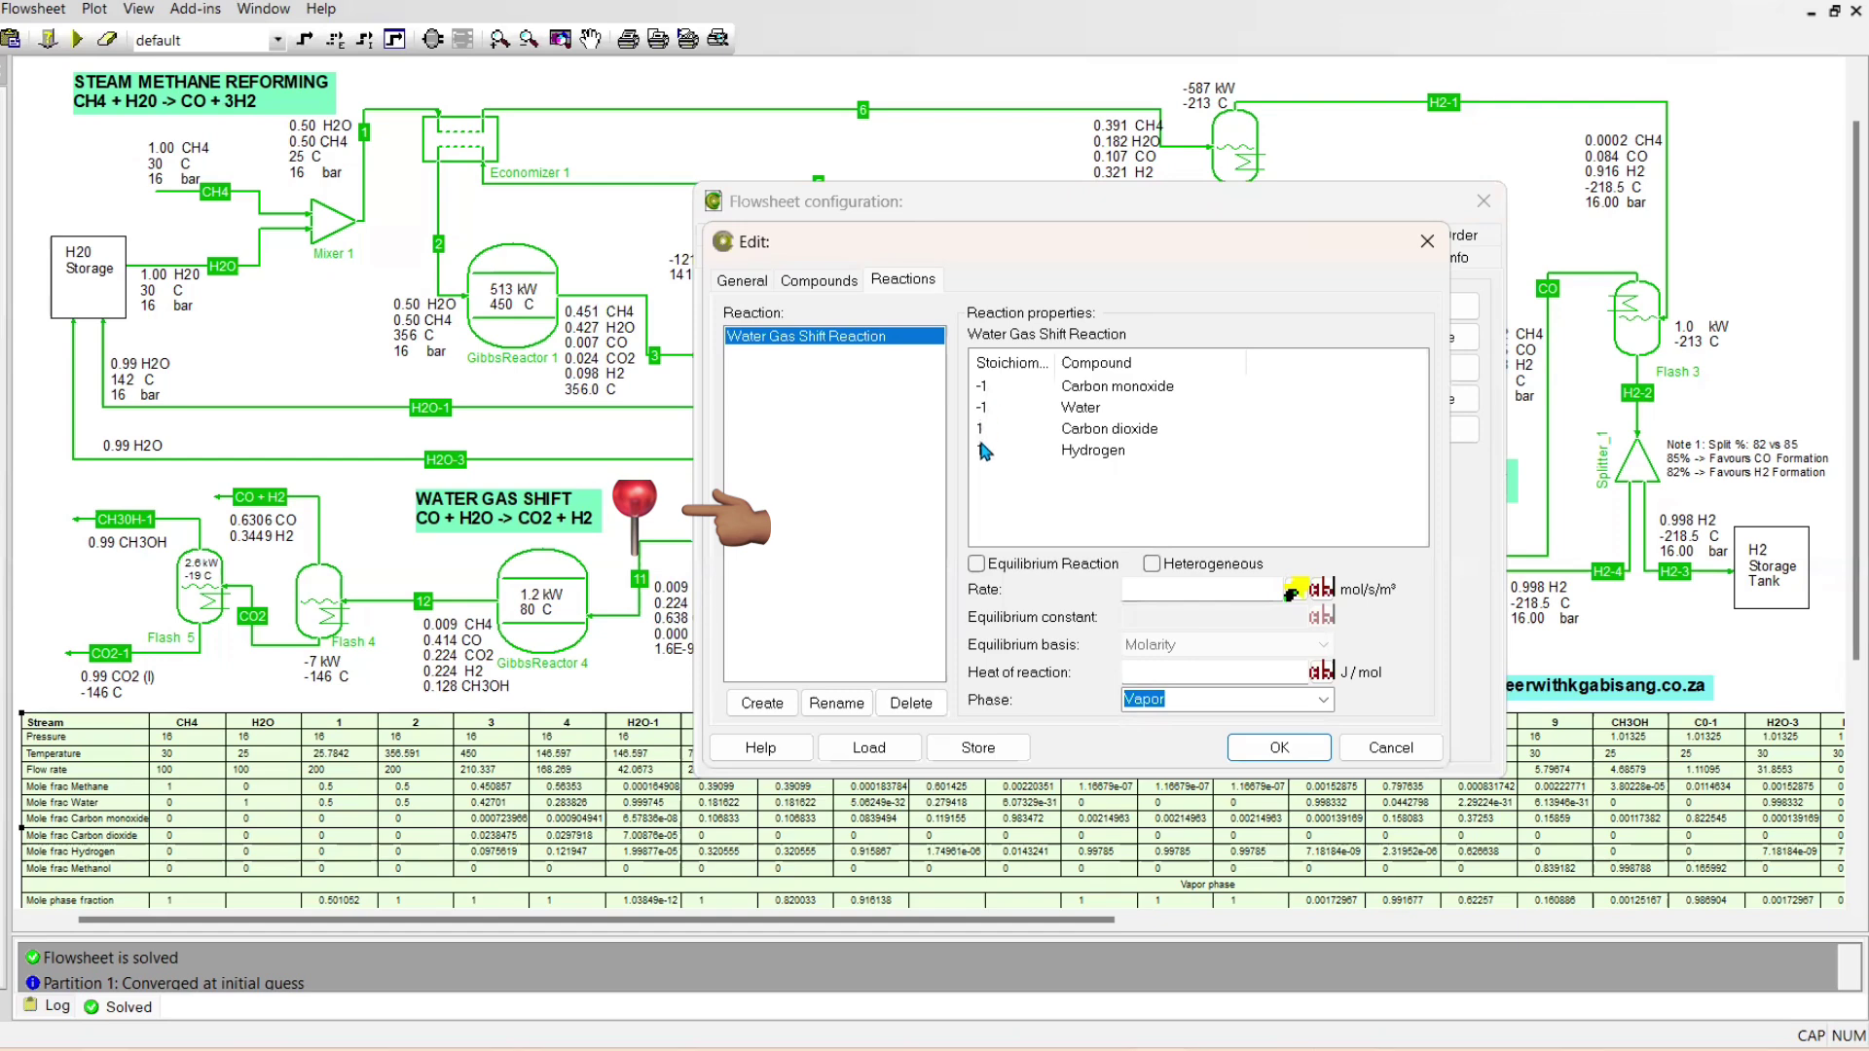
key(Escape)
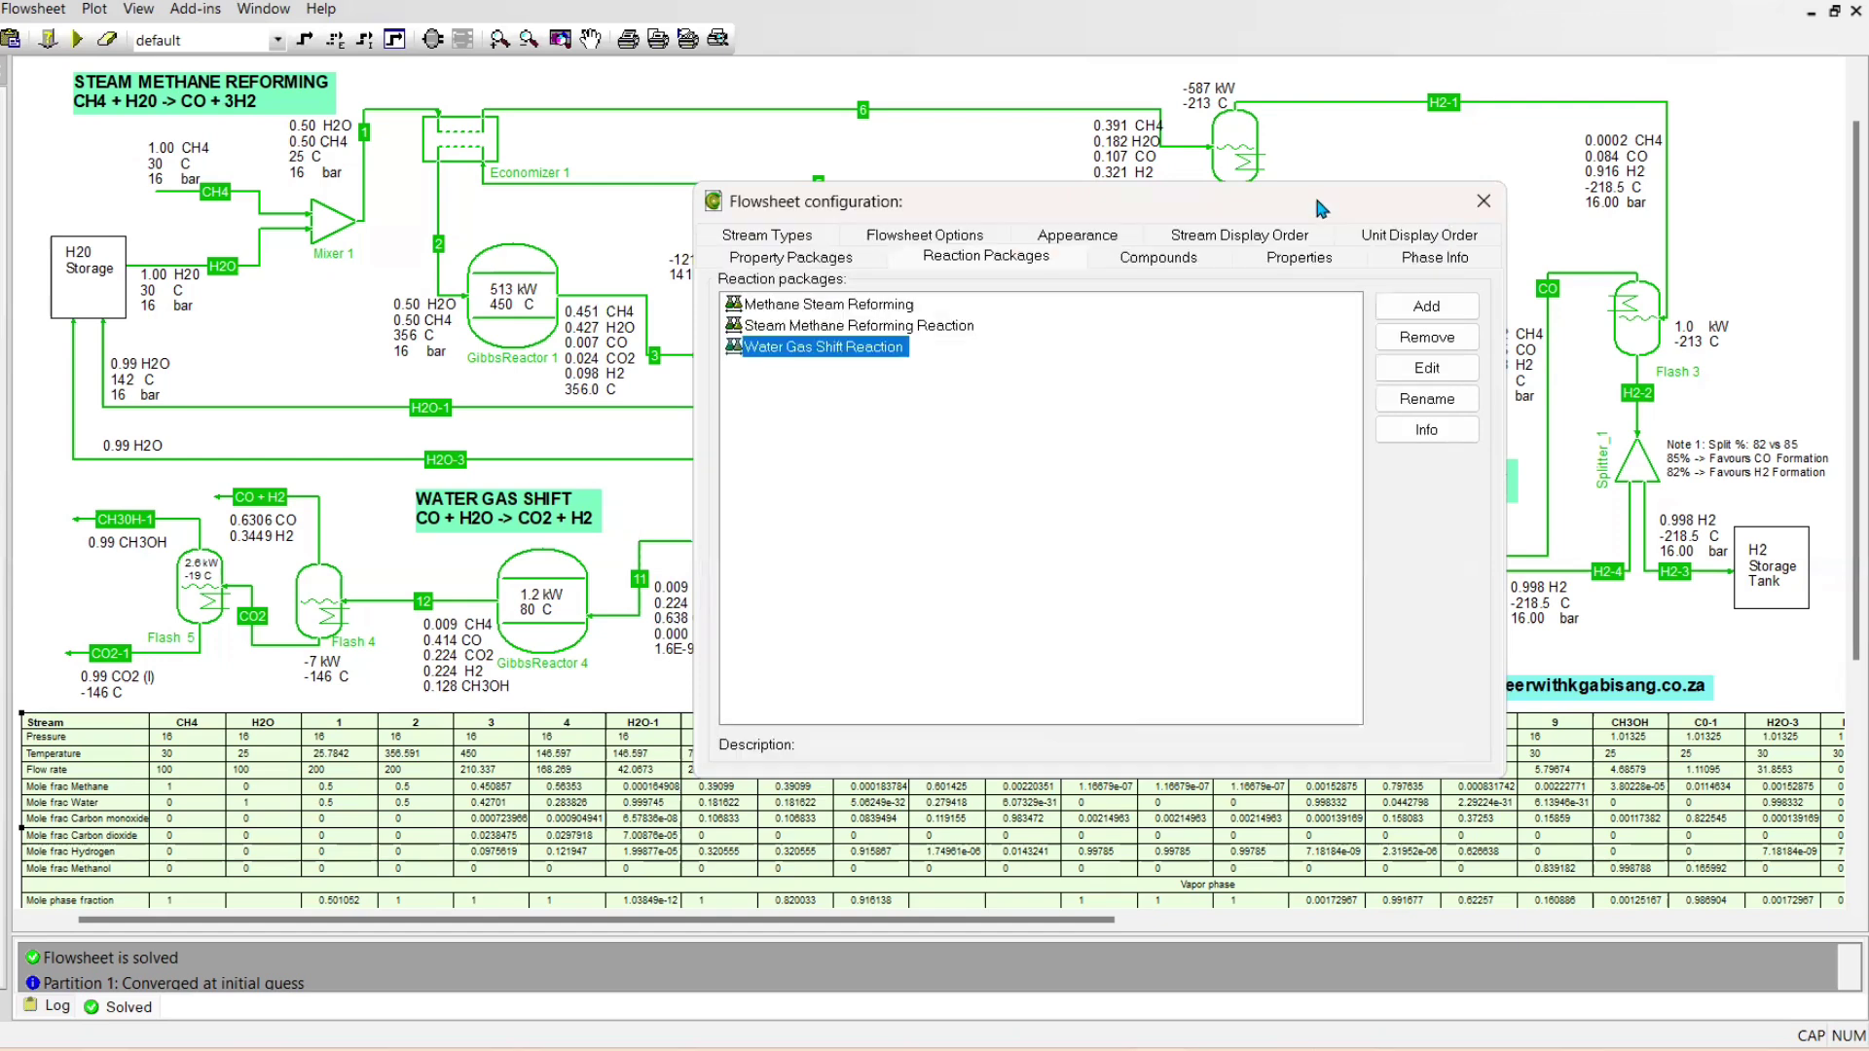
Examine the Methane Steam Reforming package's compounds and the stoichiometry of reactions (1), (2) and (3), and close the flowsheet configuration
drag(1320, 209, 915, 187)
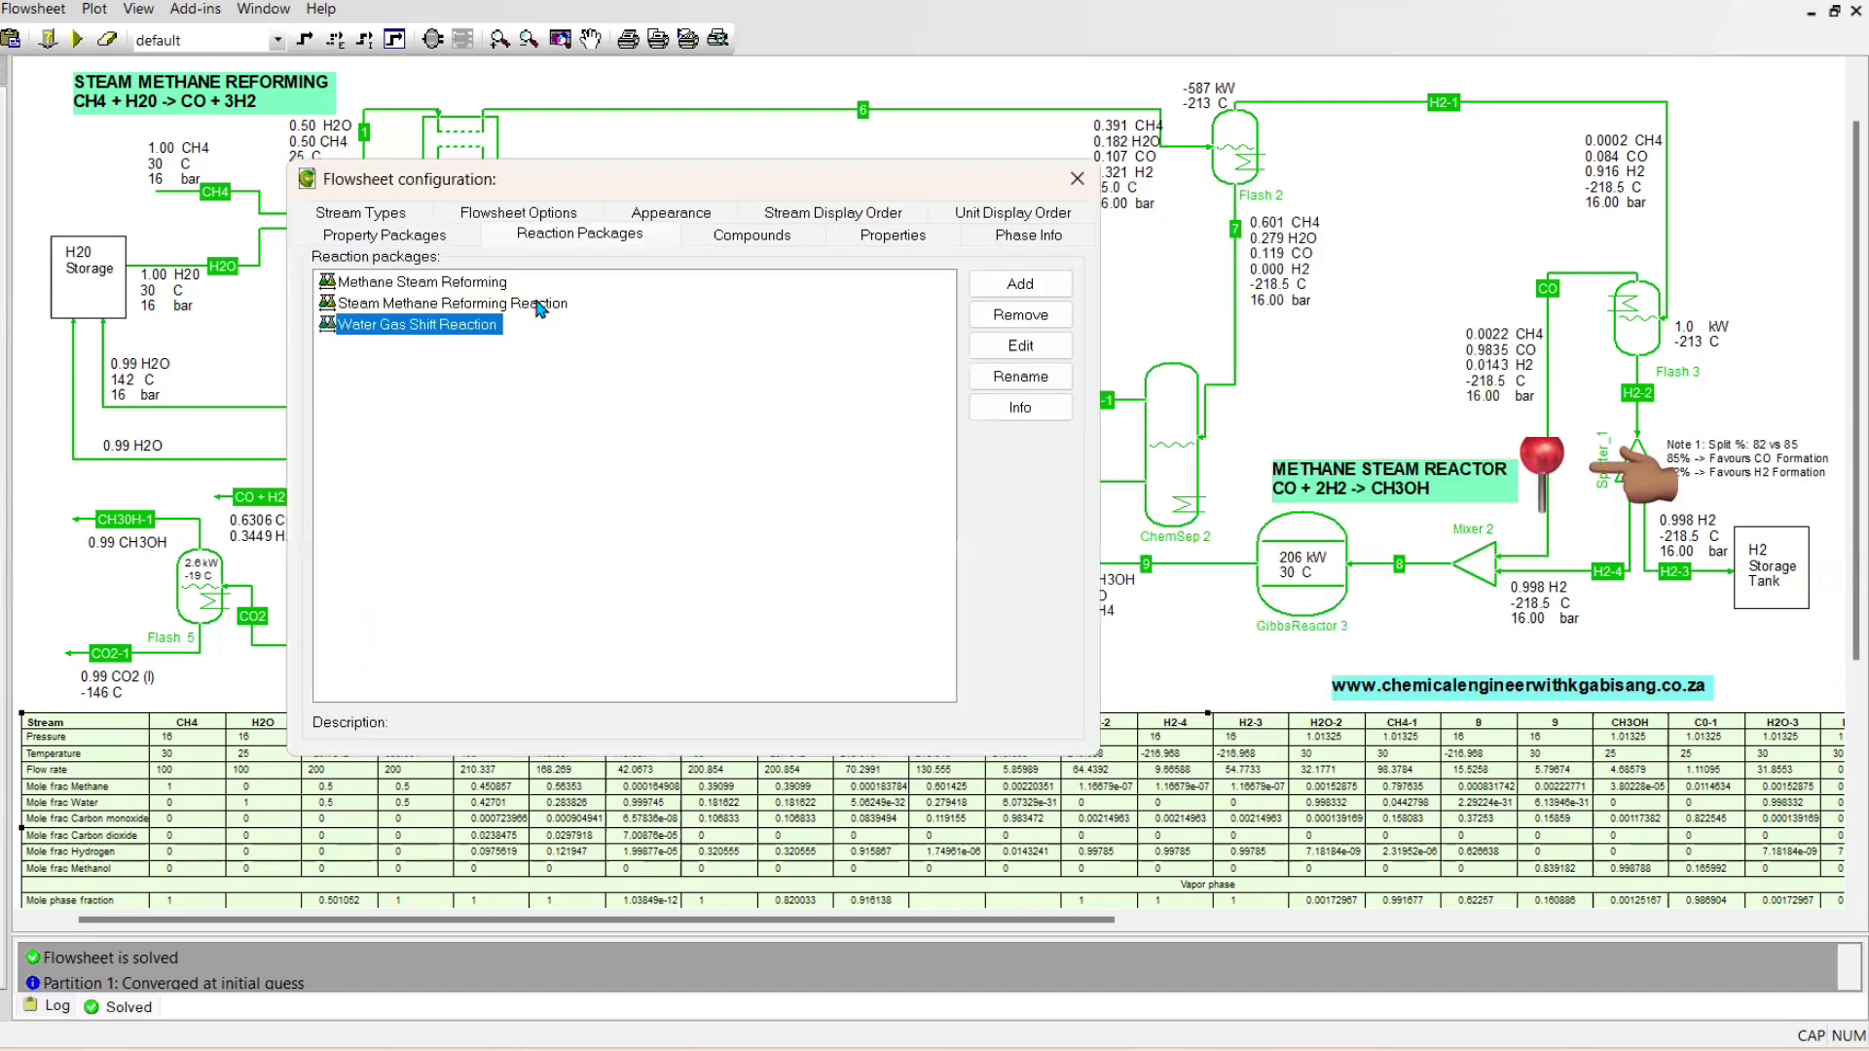
double_click(538, 308)
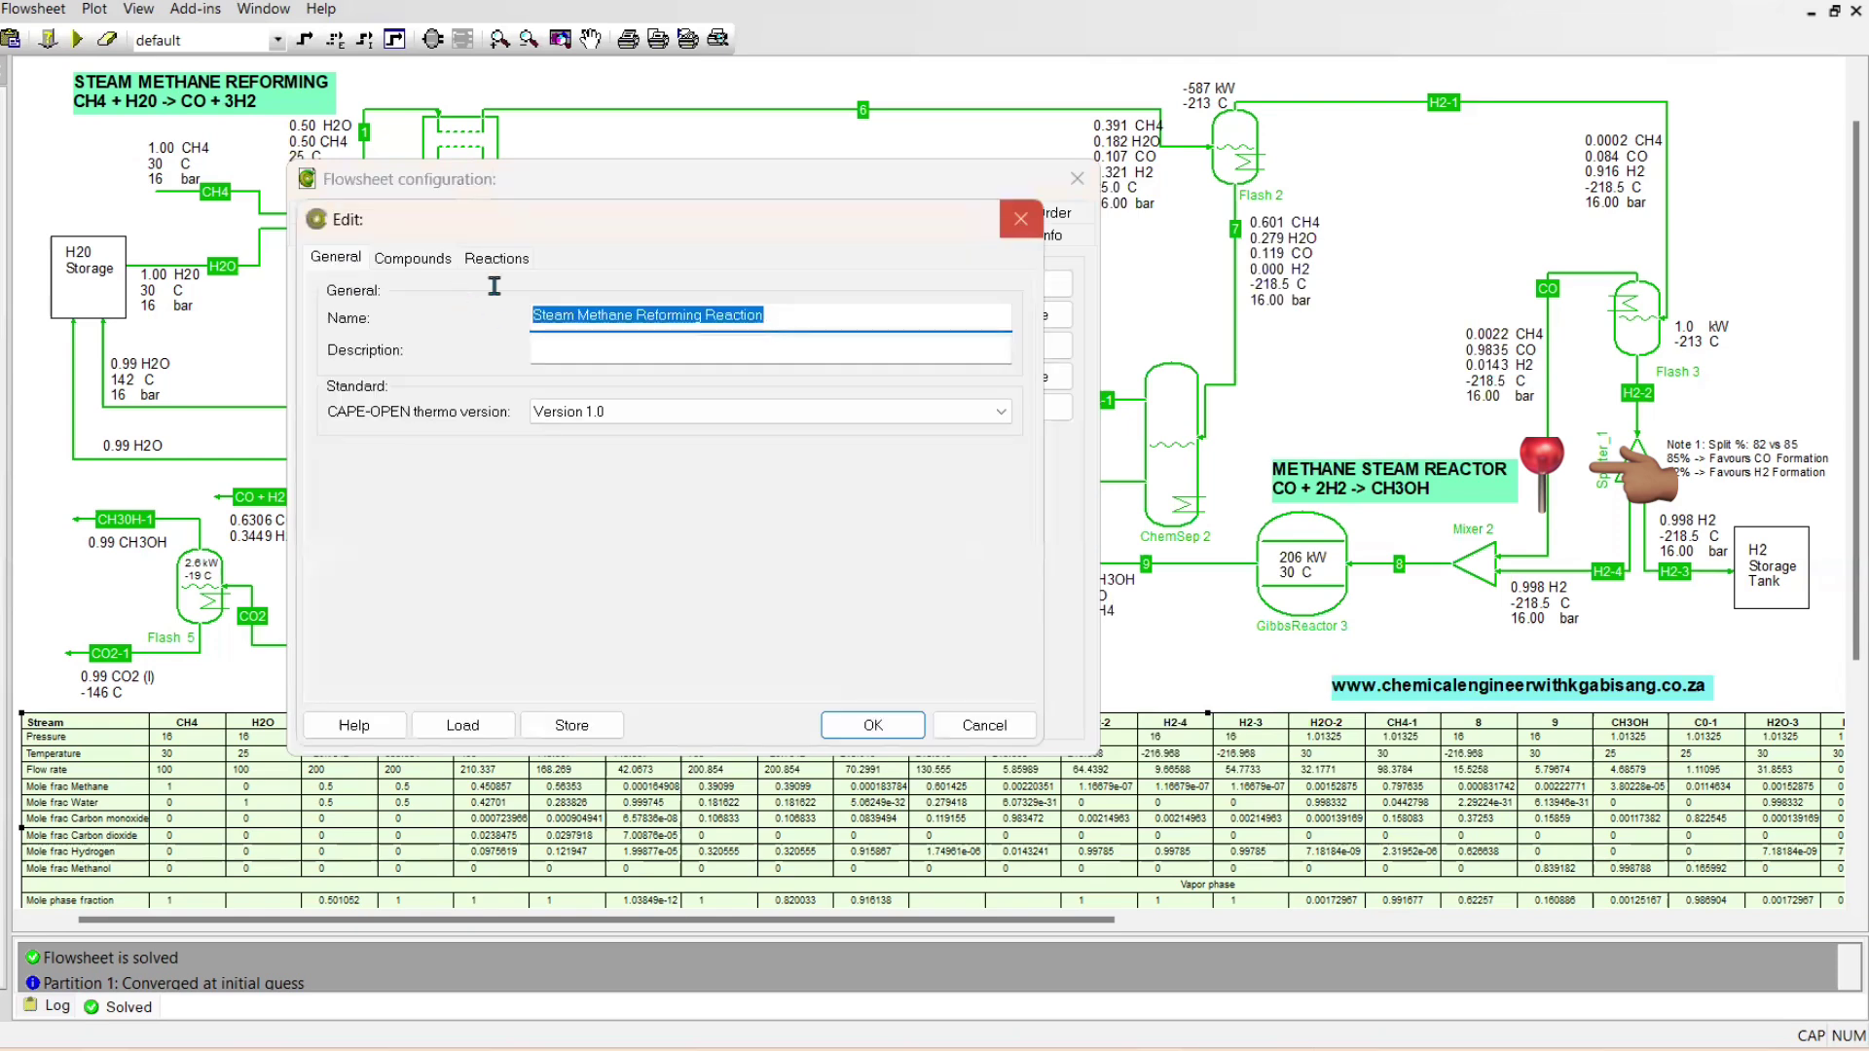
key(Escape)
double_click(443, 287)
key(ctrl+Tab)
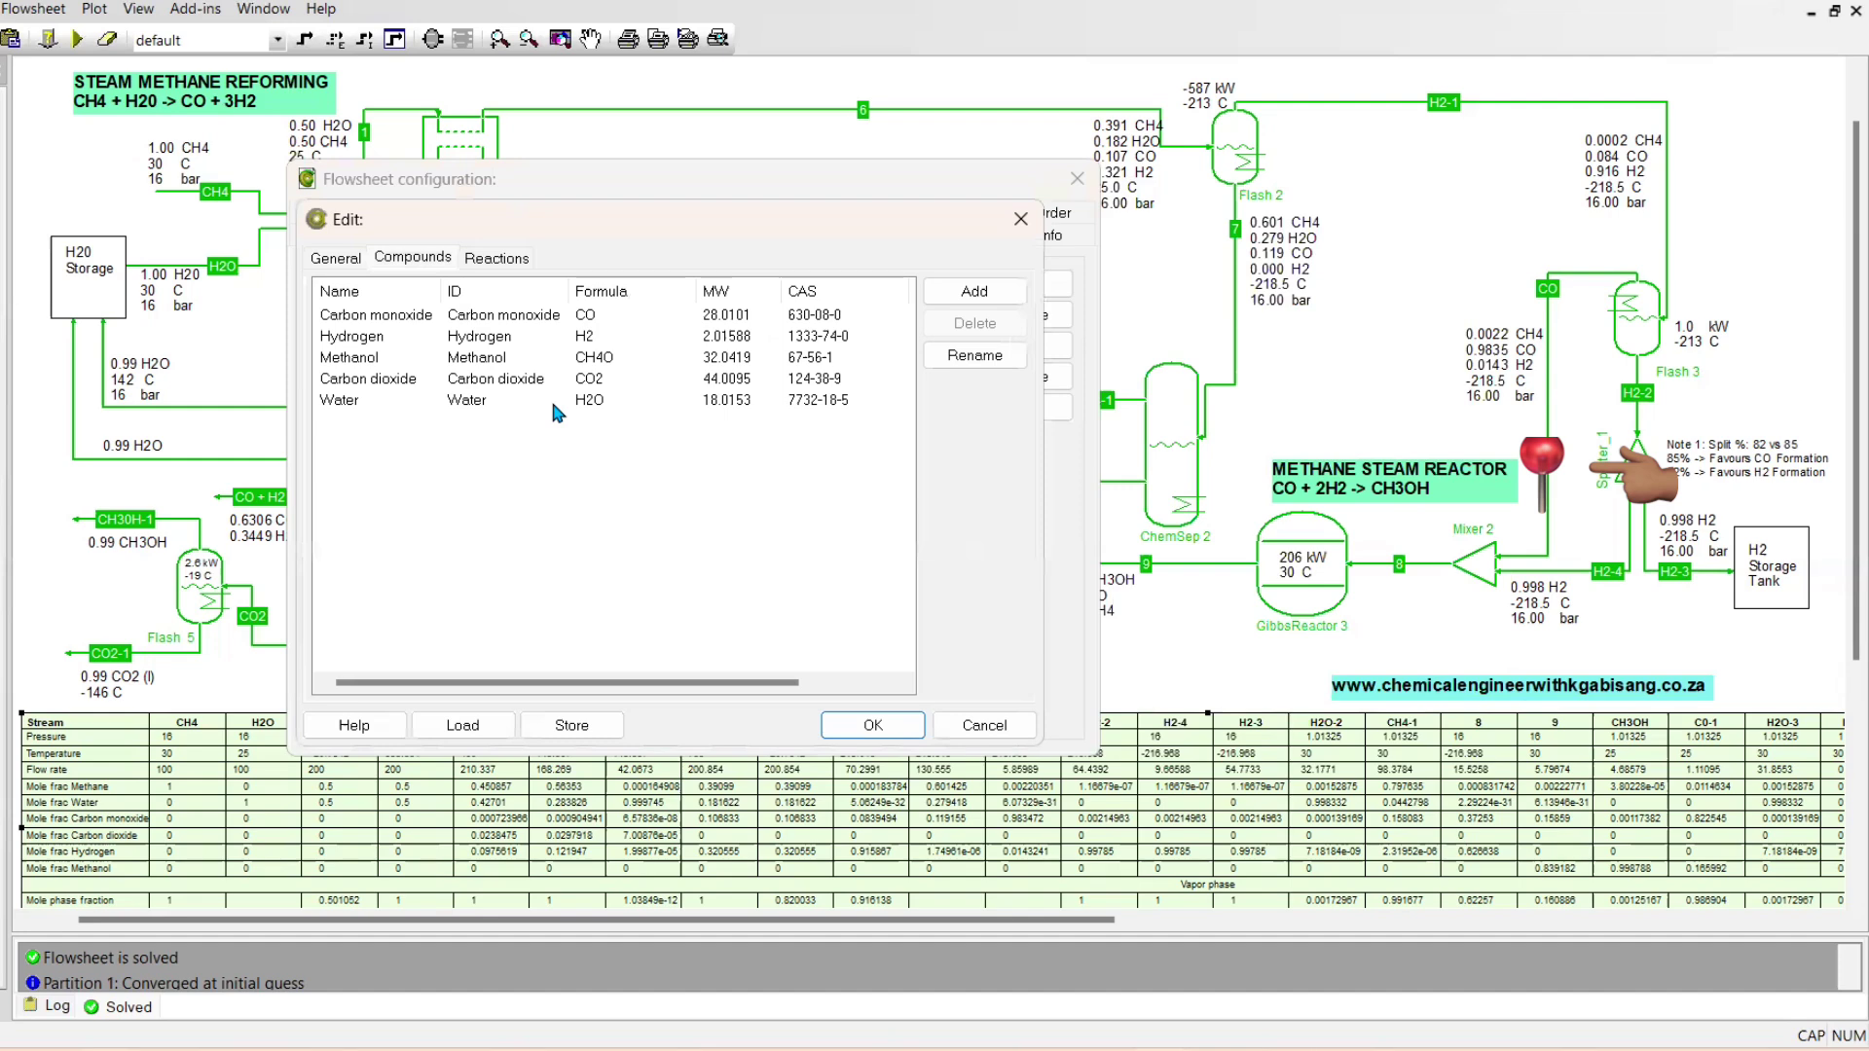
click(509, 269)
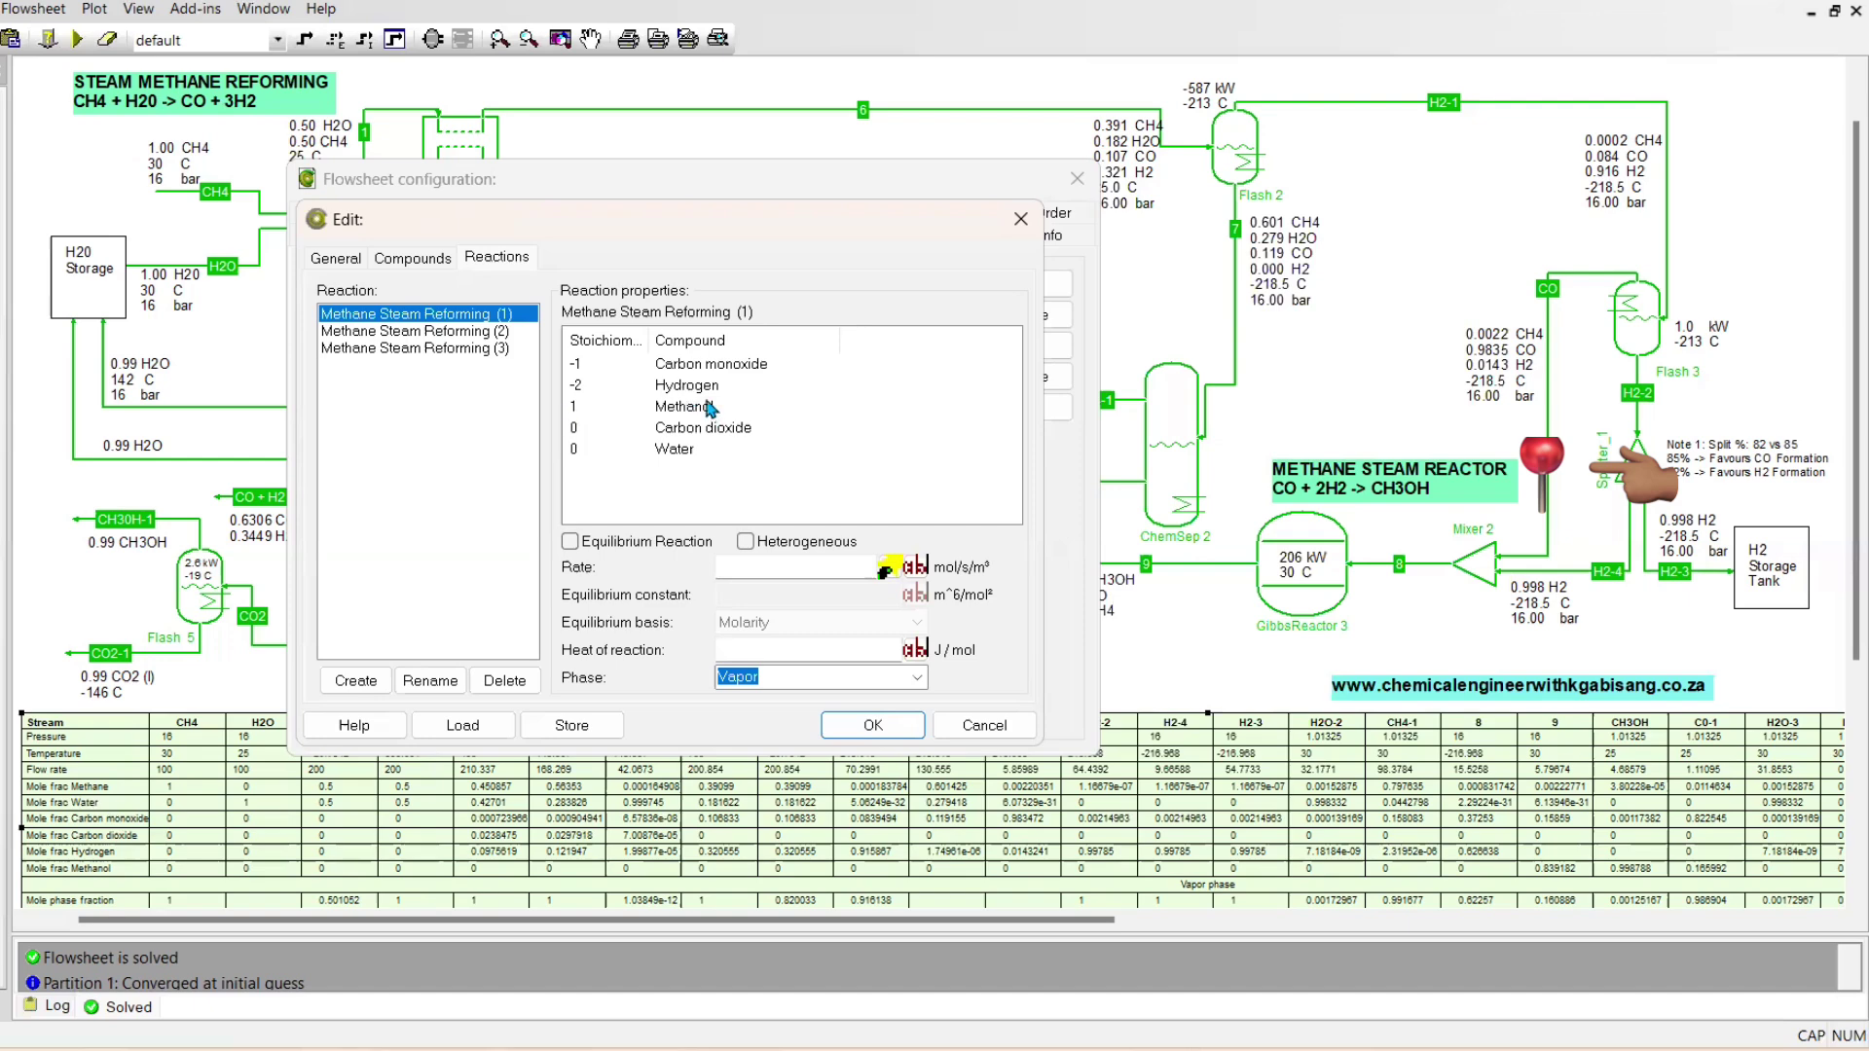
click(498, 333)
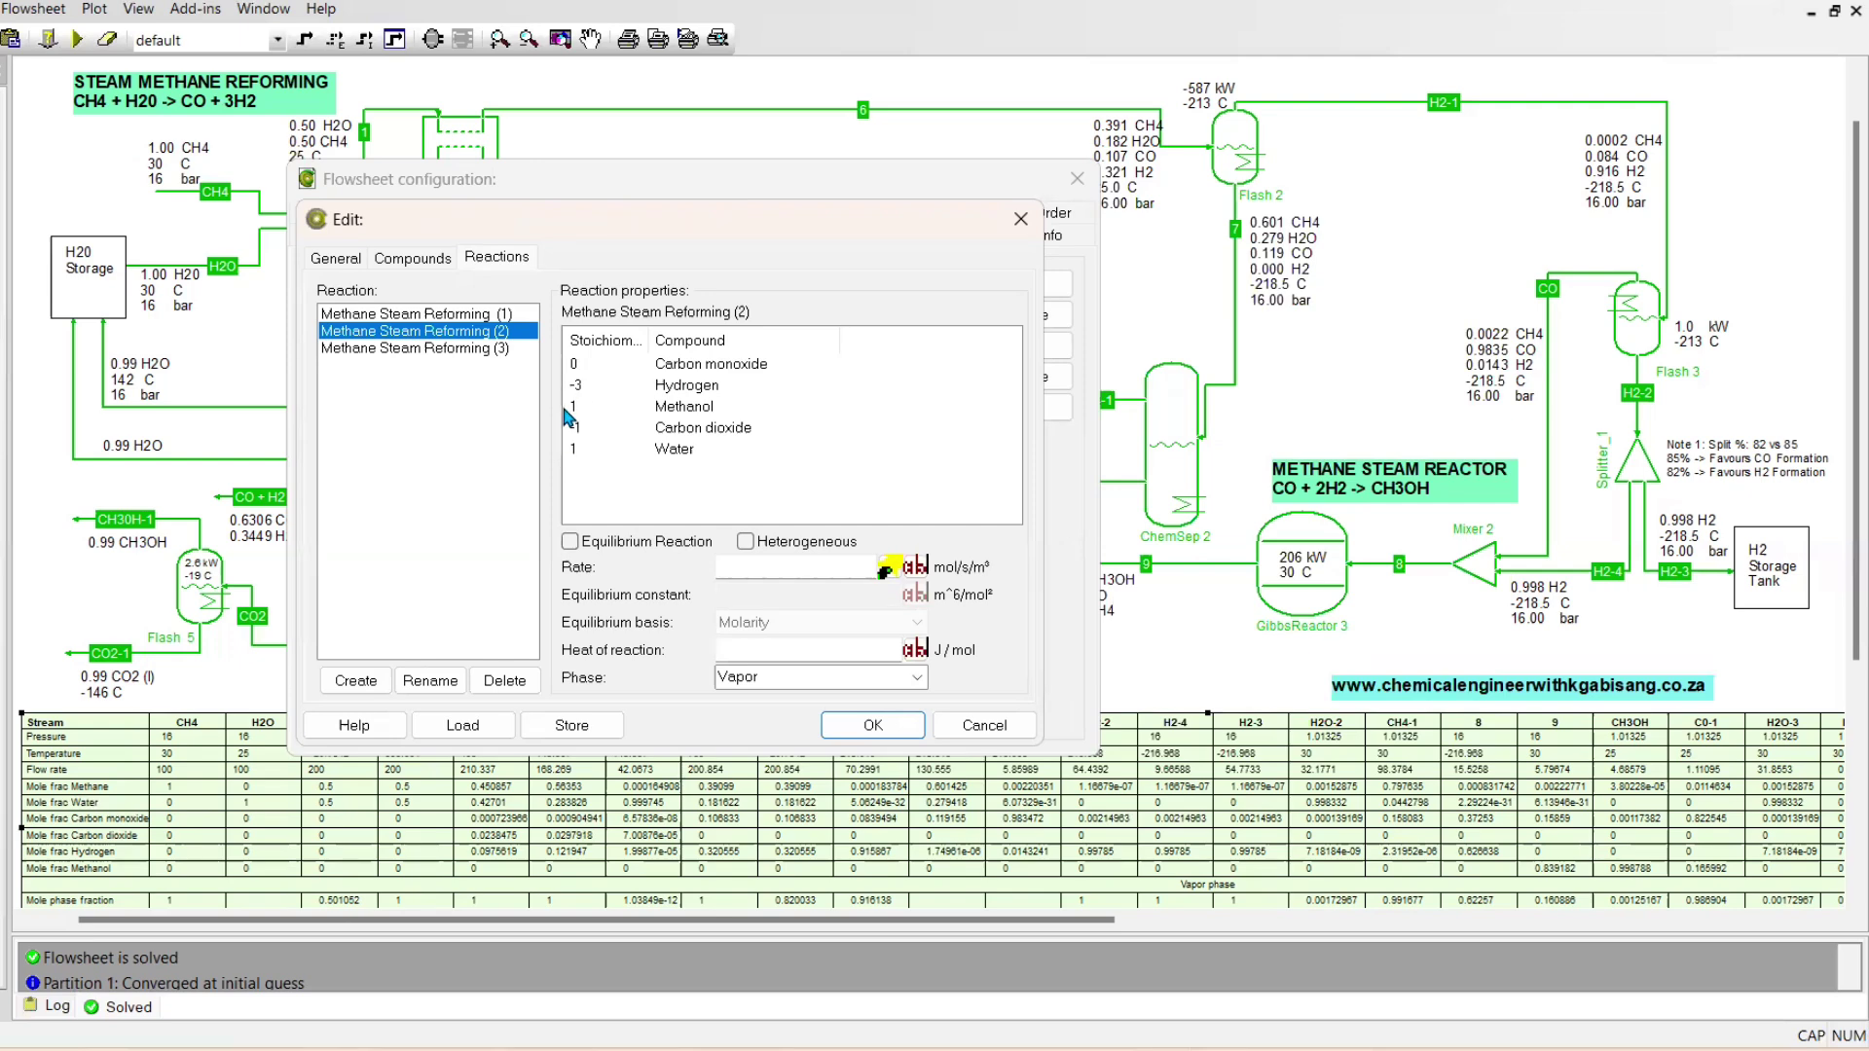
click(462, 353)
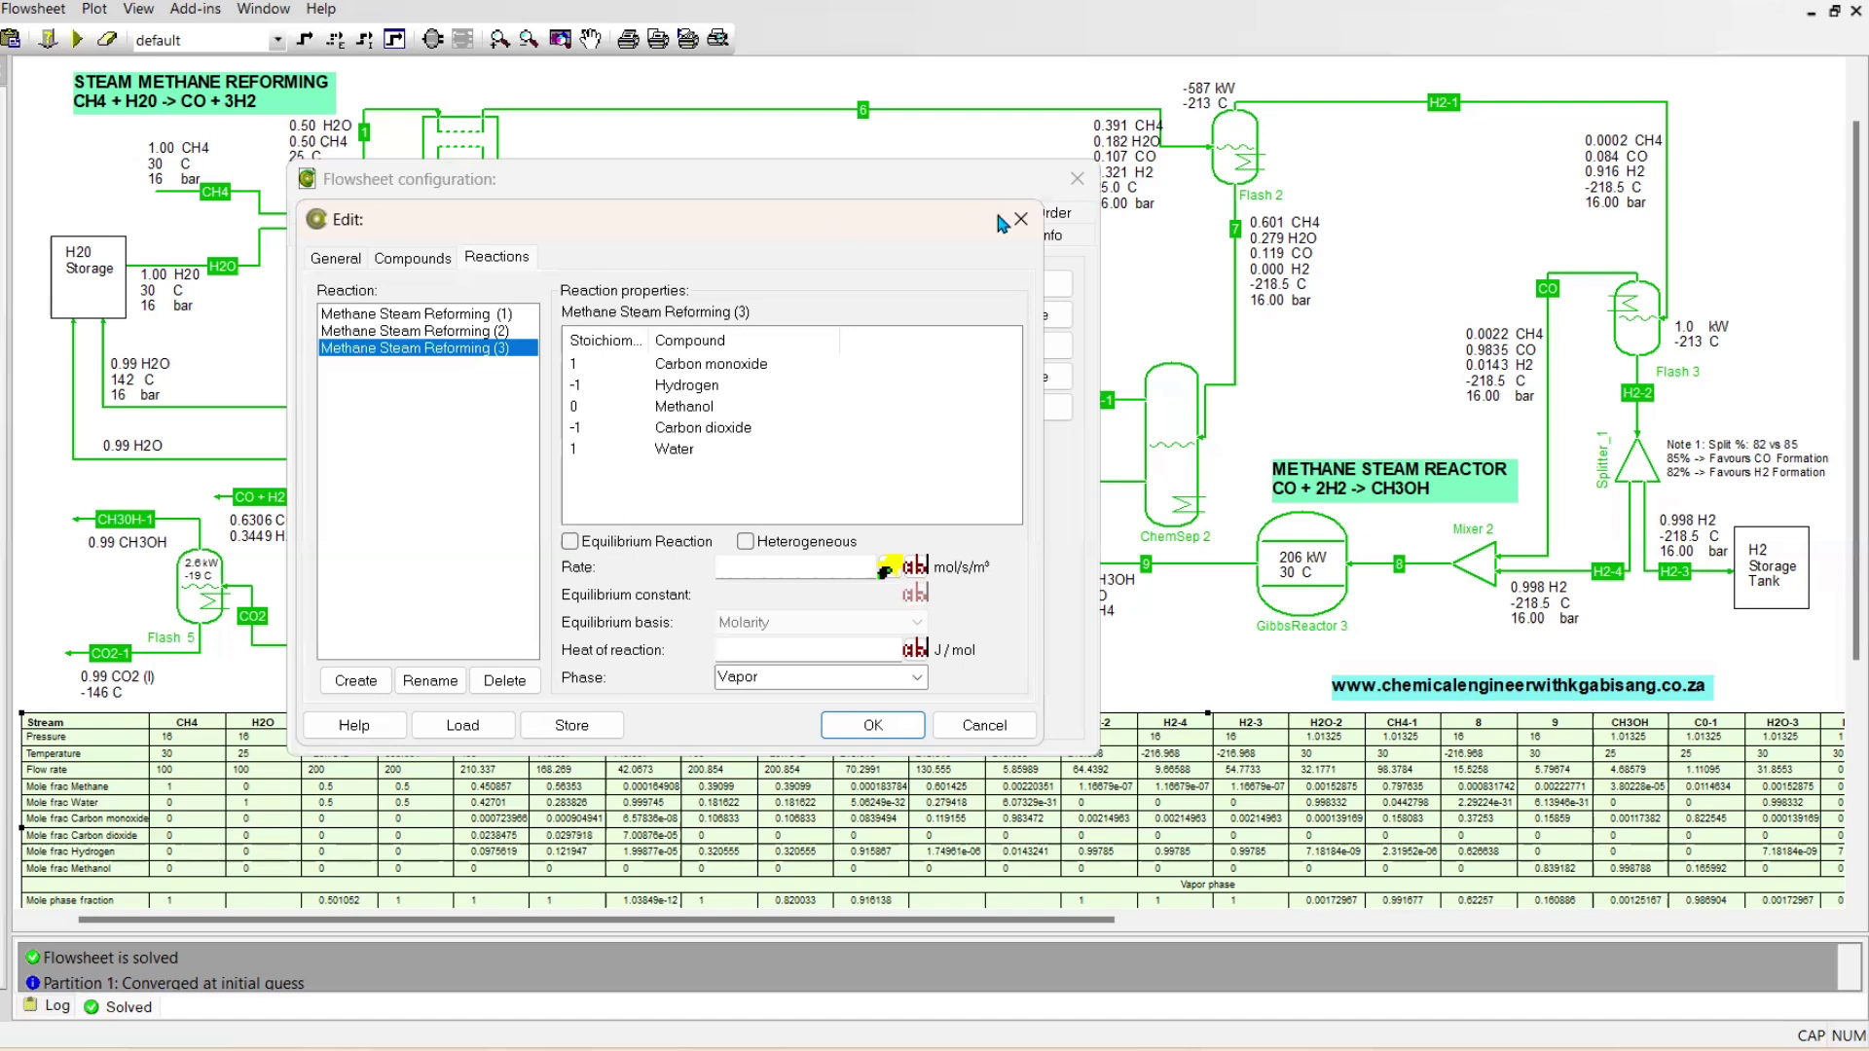
click(1019, 219)
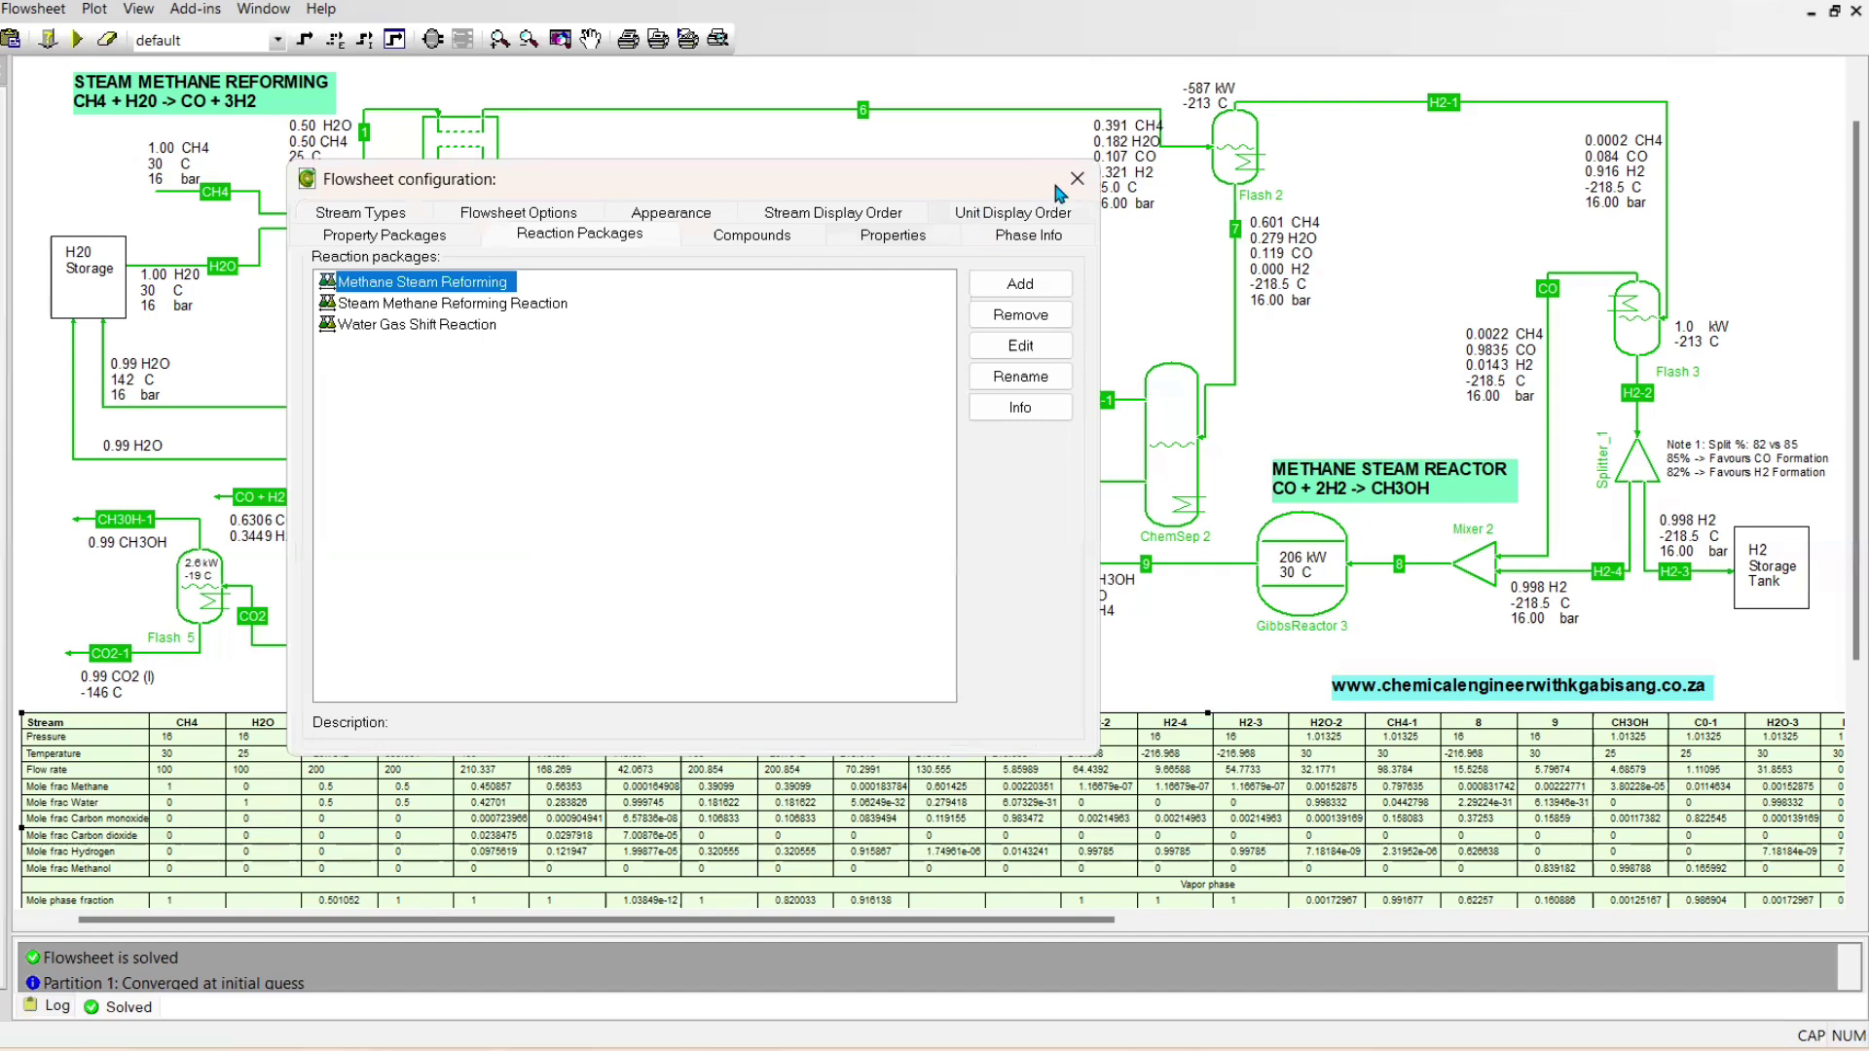
key(Escape)
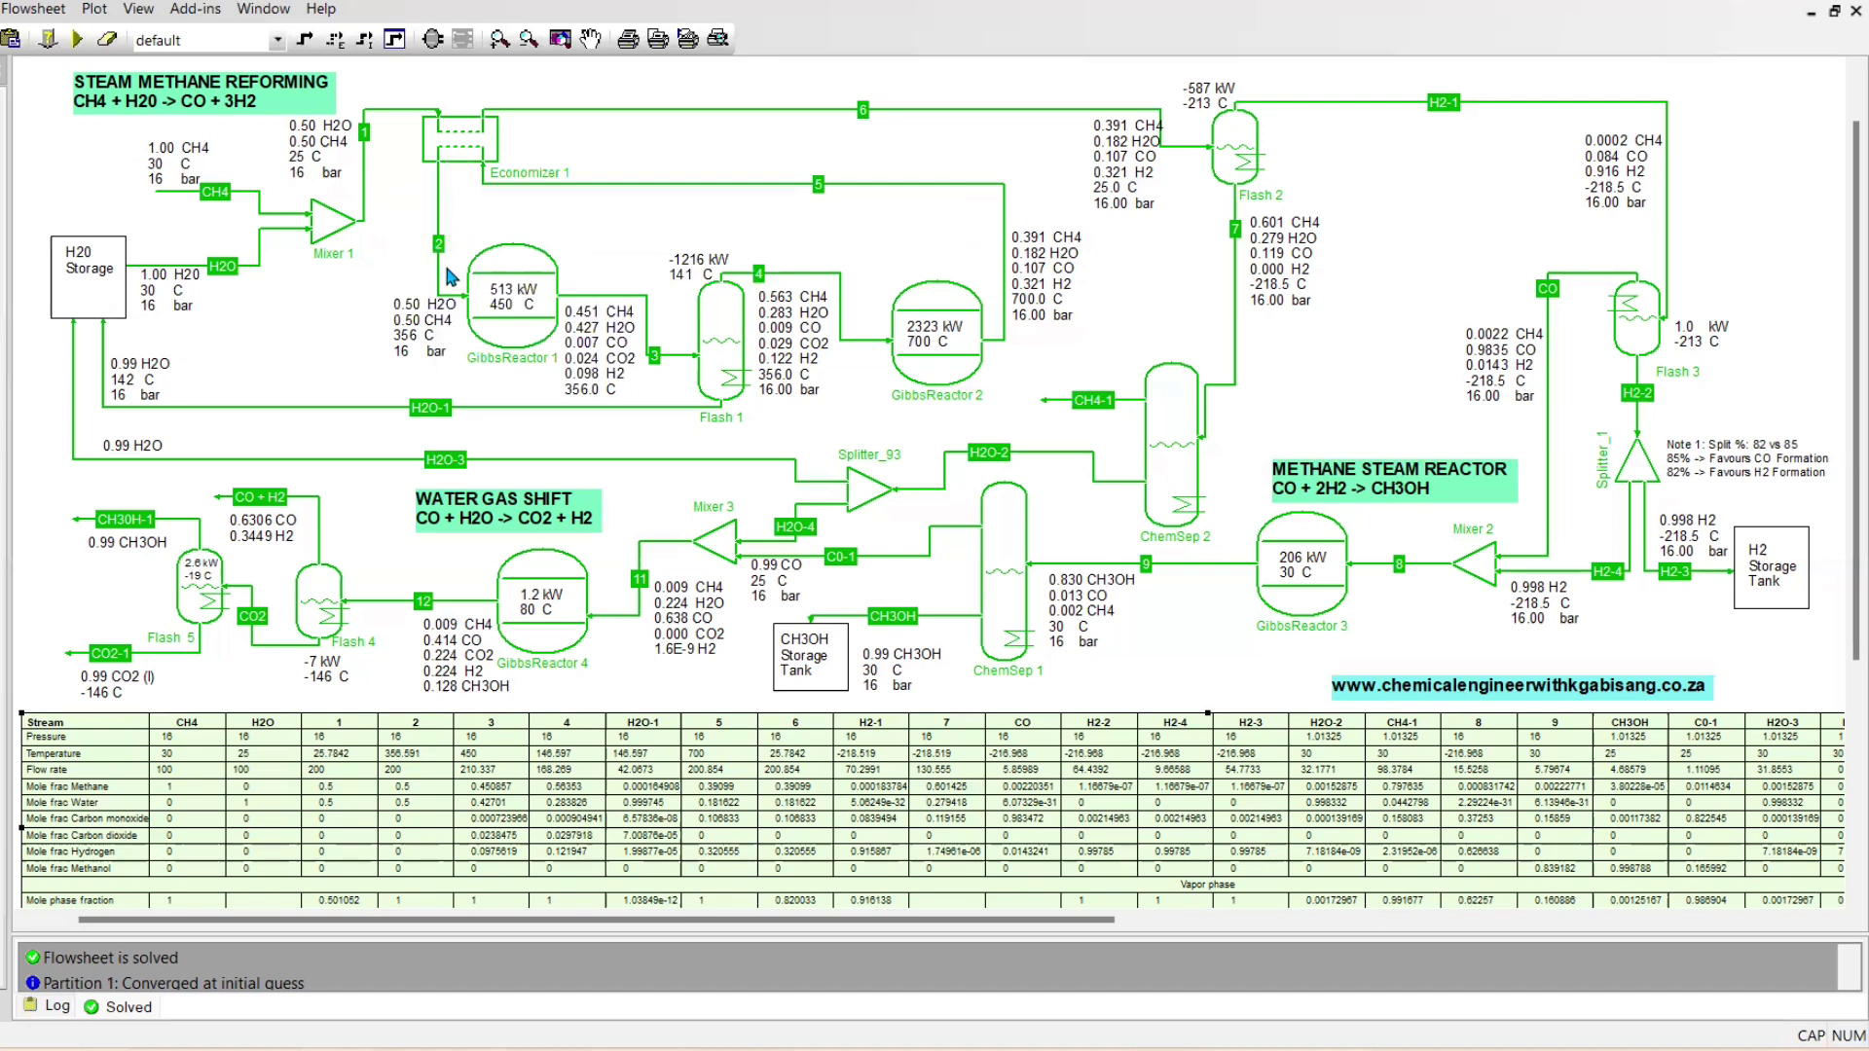
Examine the operating parameters and reactive compounds of GibbsReactor 1
mouse_move(443, 271)
mouse_move(497, 336)
mouse_move(548, 305)
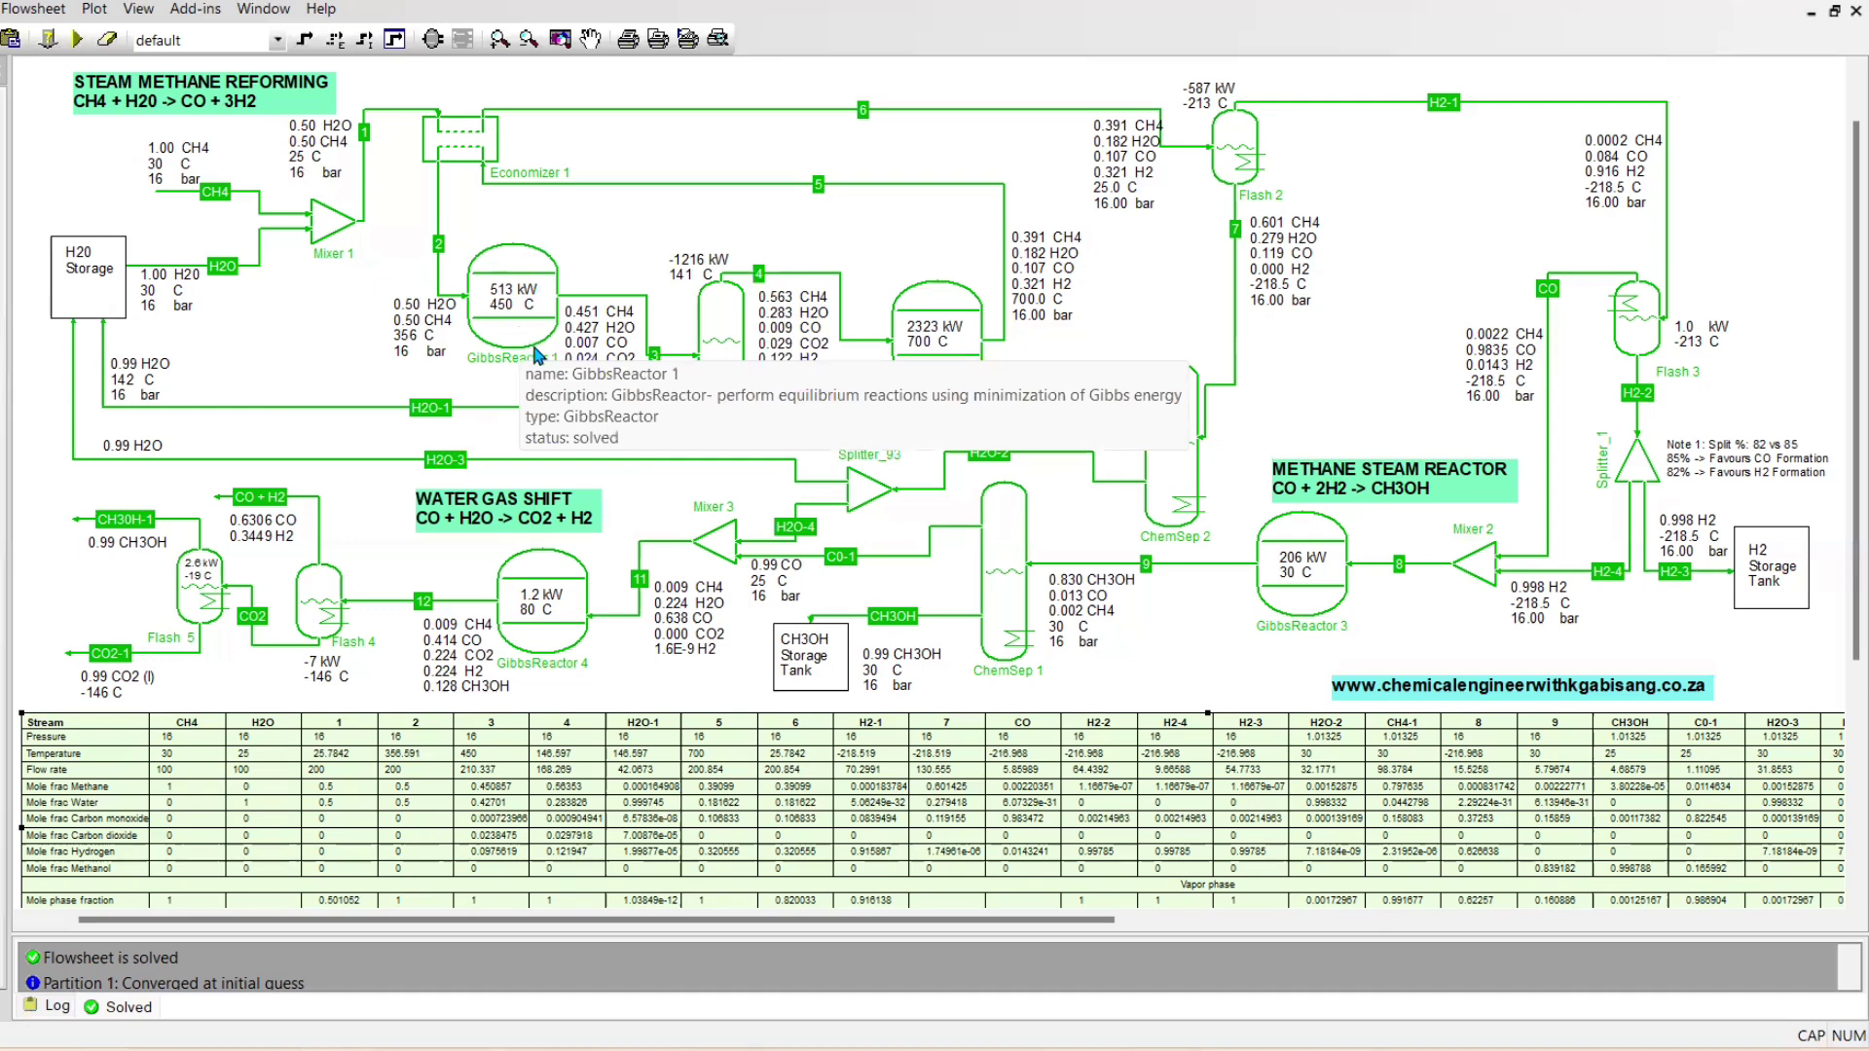
double_click(534, 350)
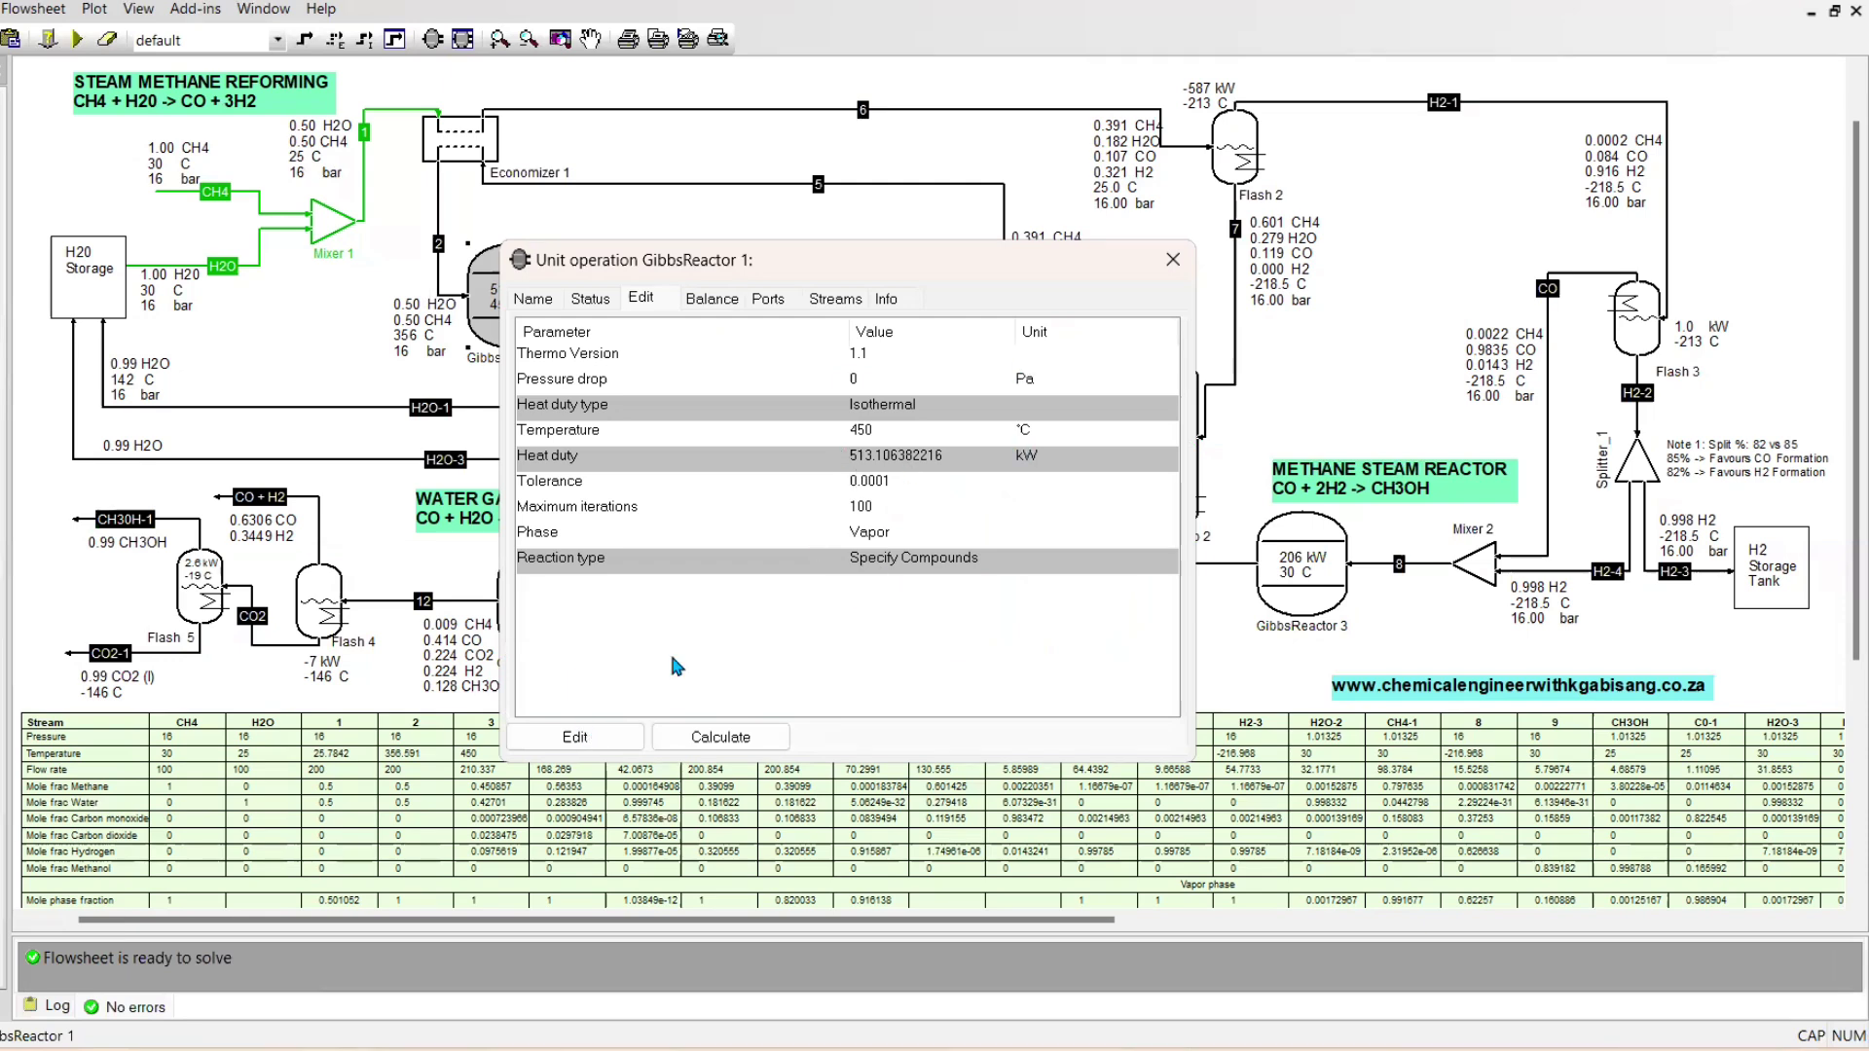
double_click(785, 555)
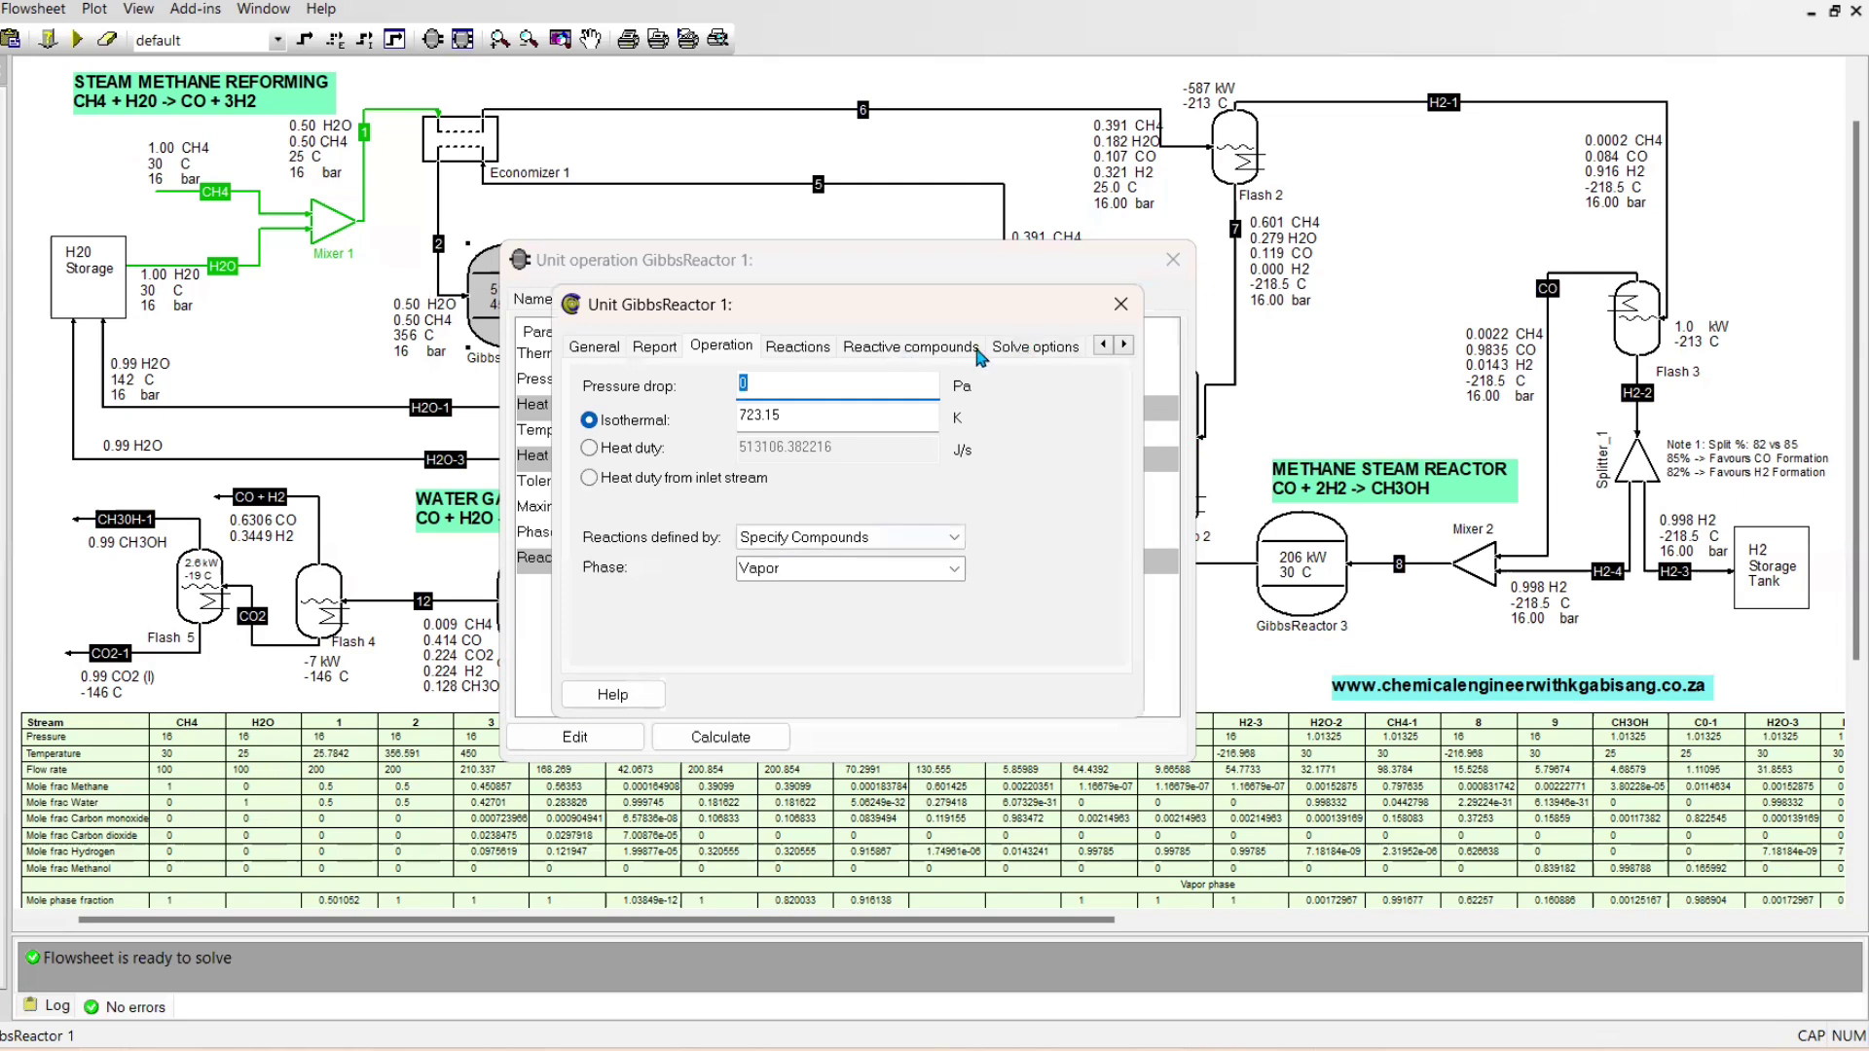
click(911, 345)
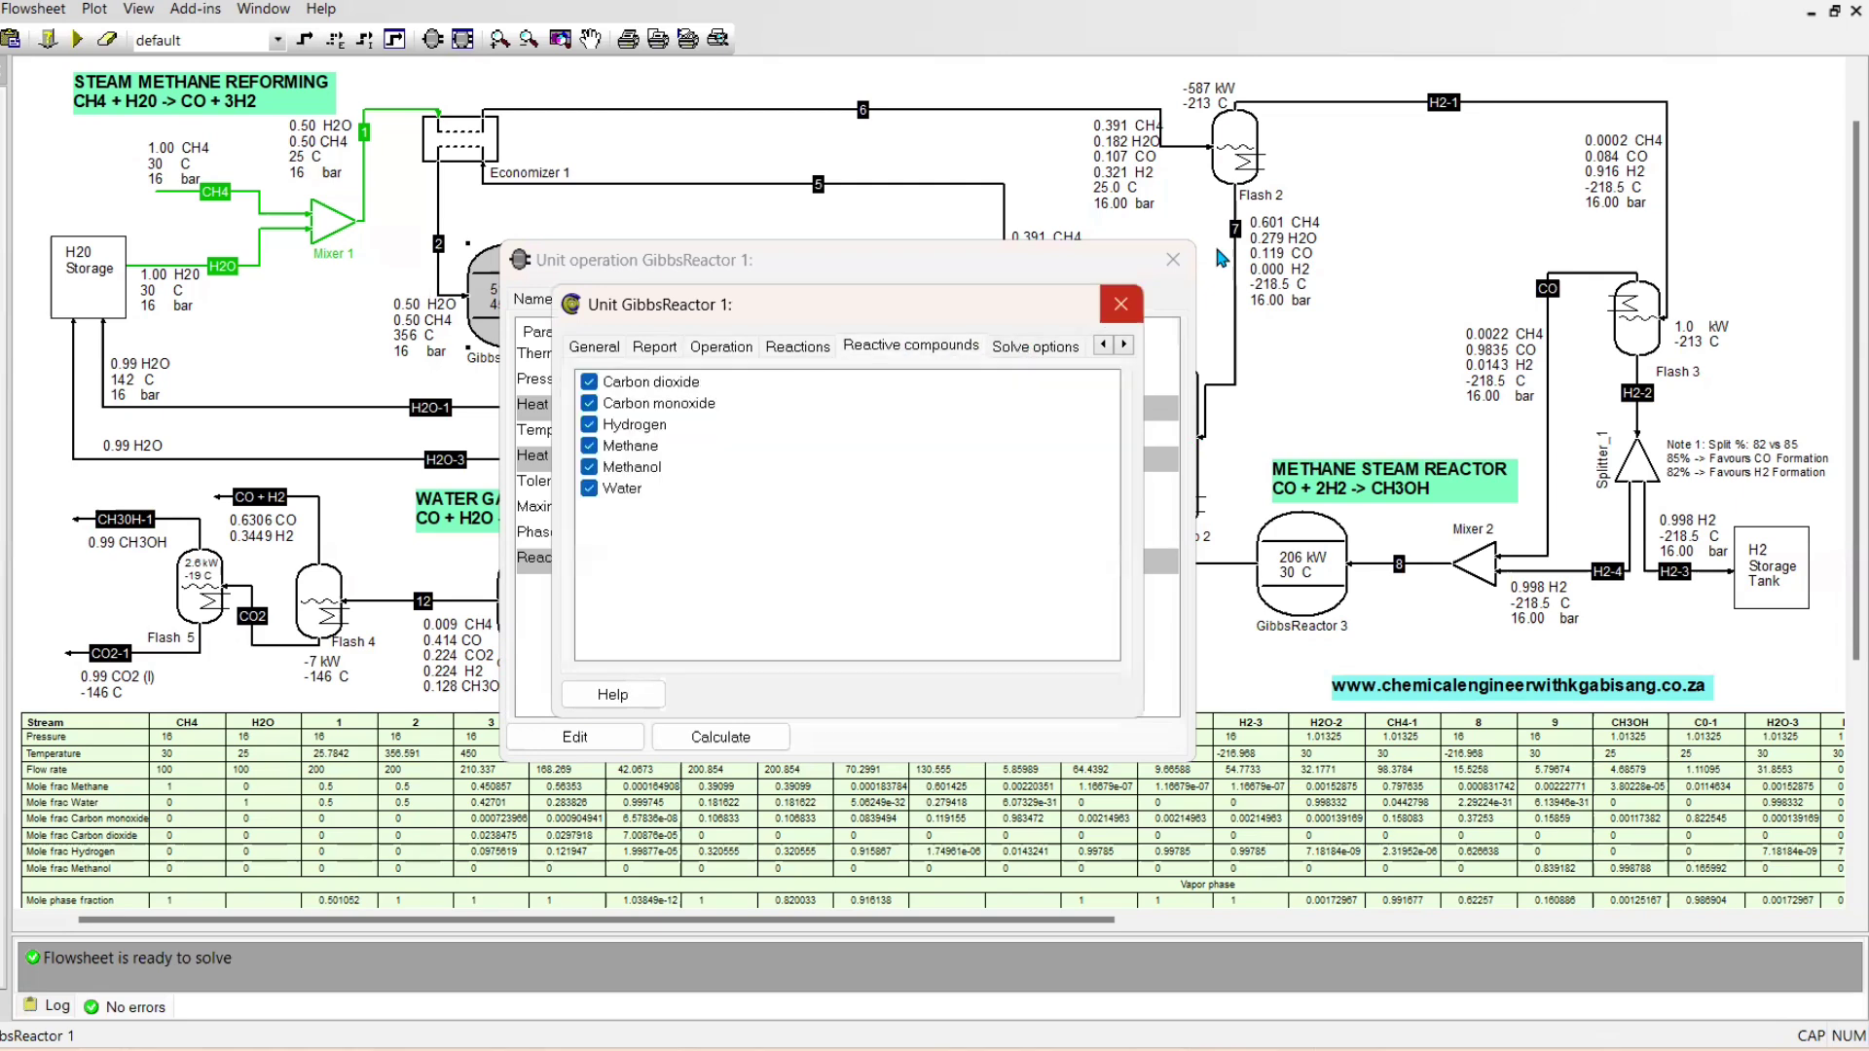
click(1178, 256)
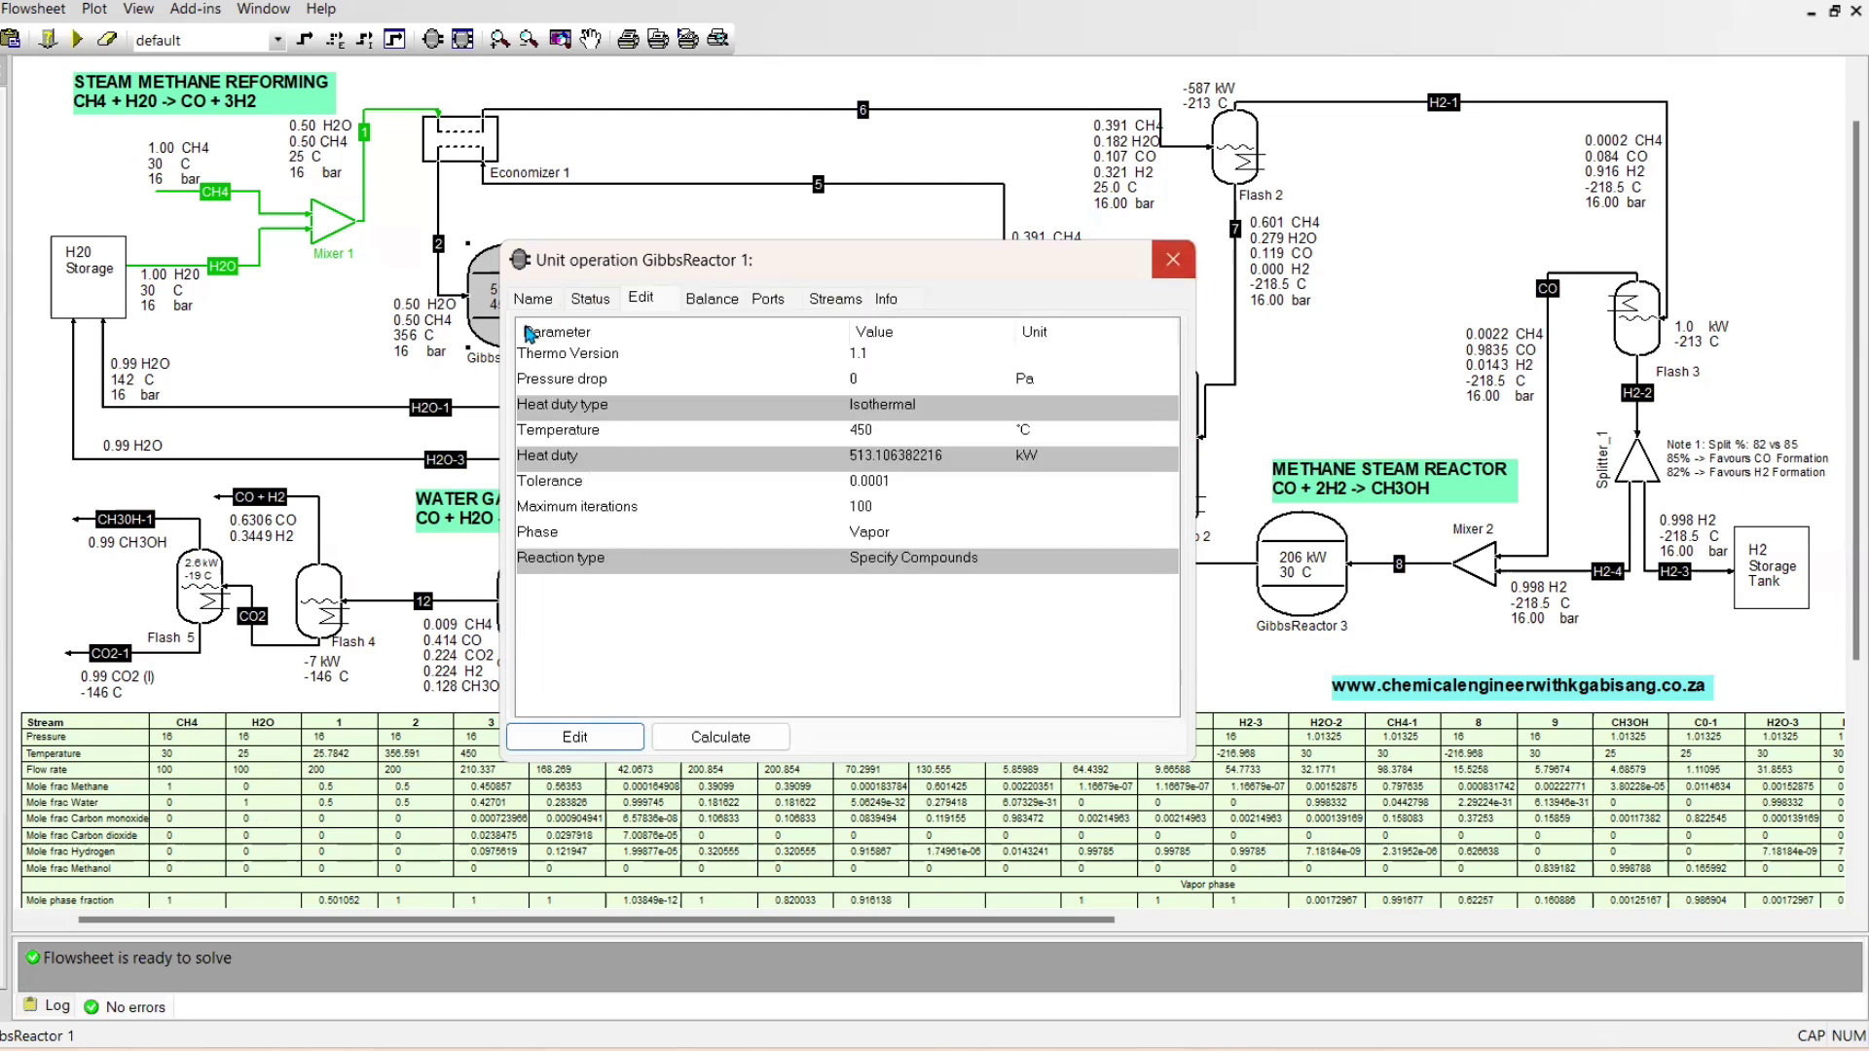
key(Escape)
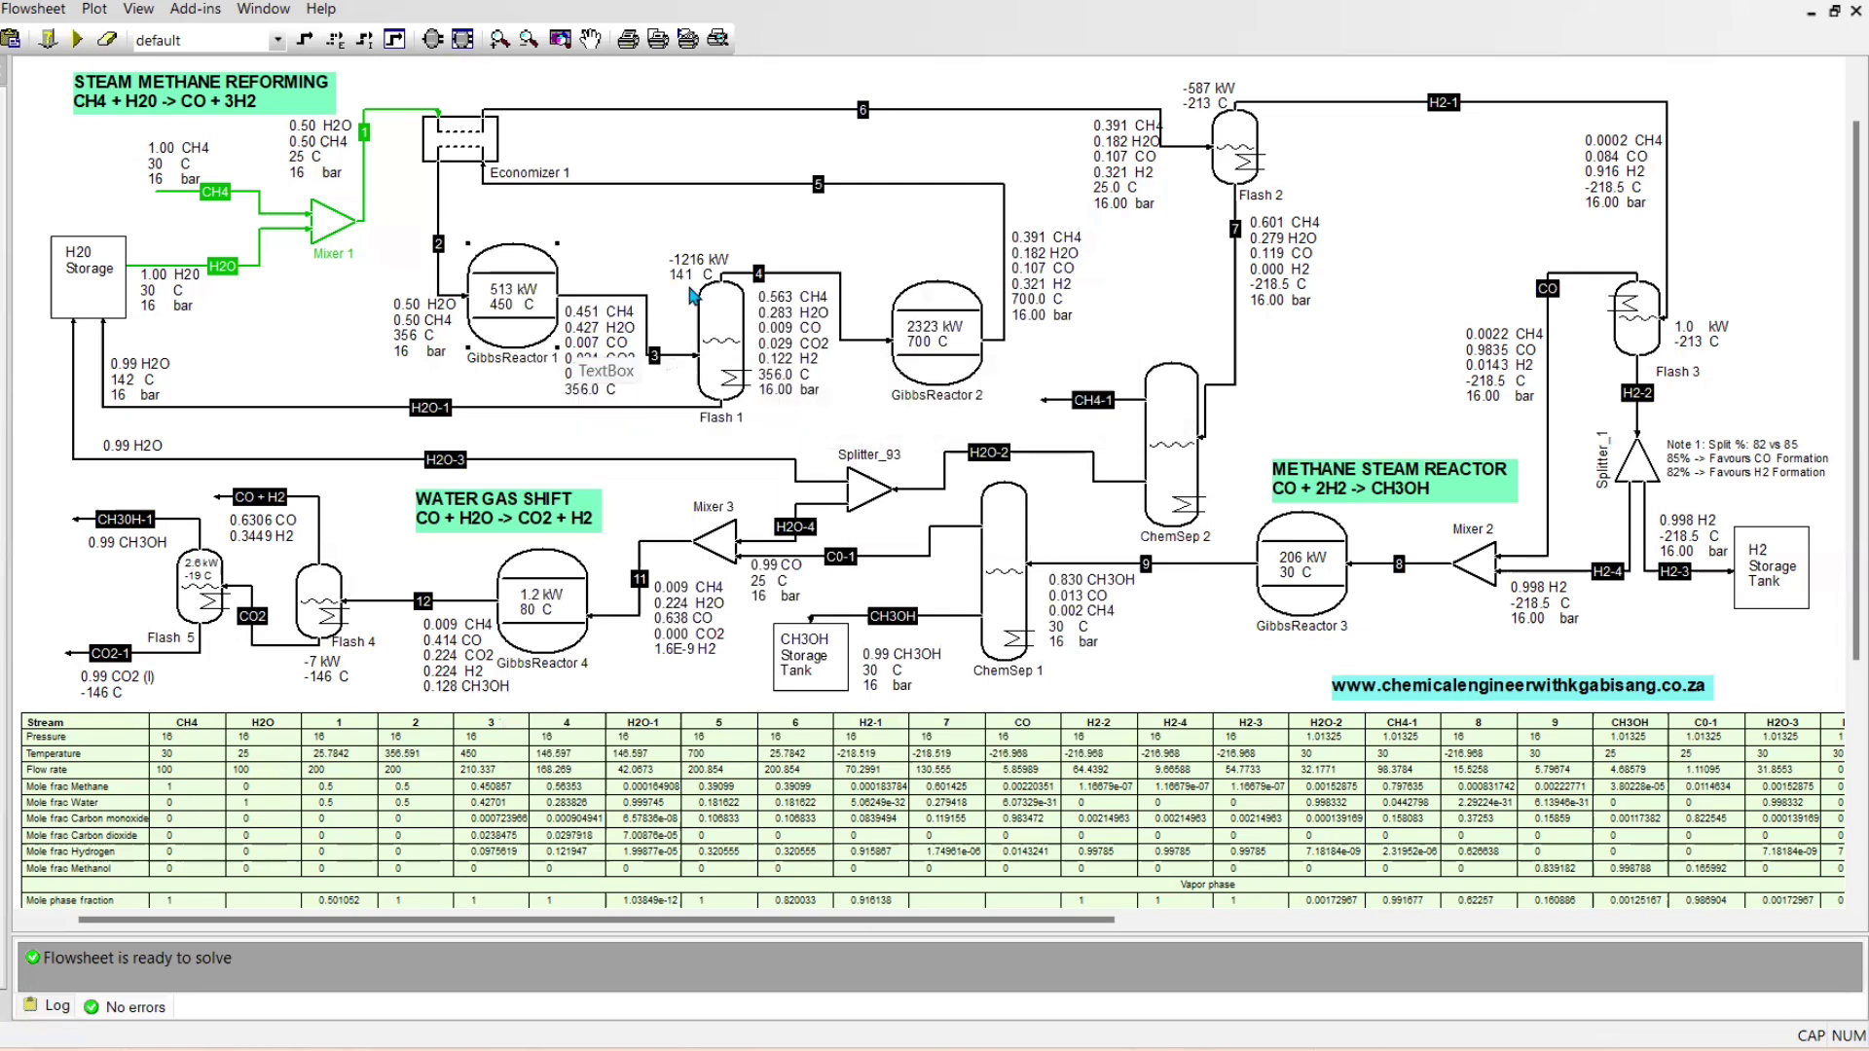
Examine the unit operation parameters of Flash 1 and Flash 3
double_click(720, 340)
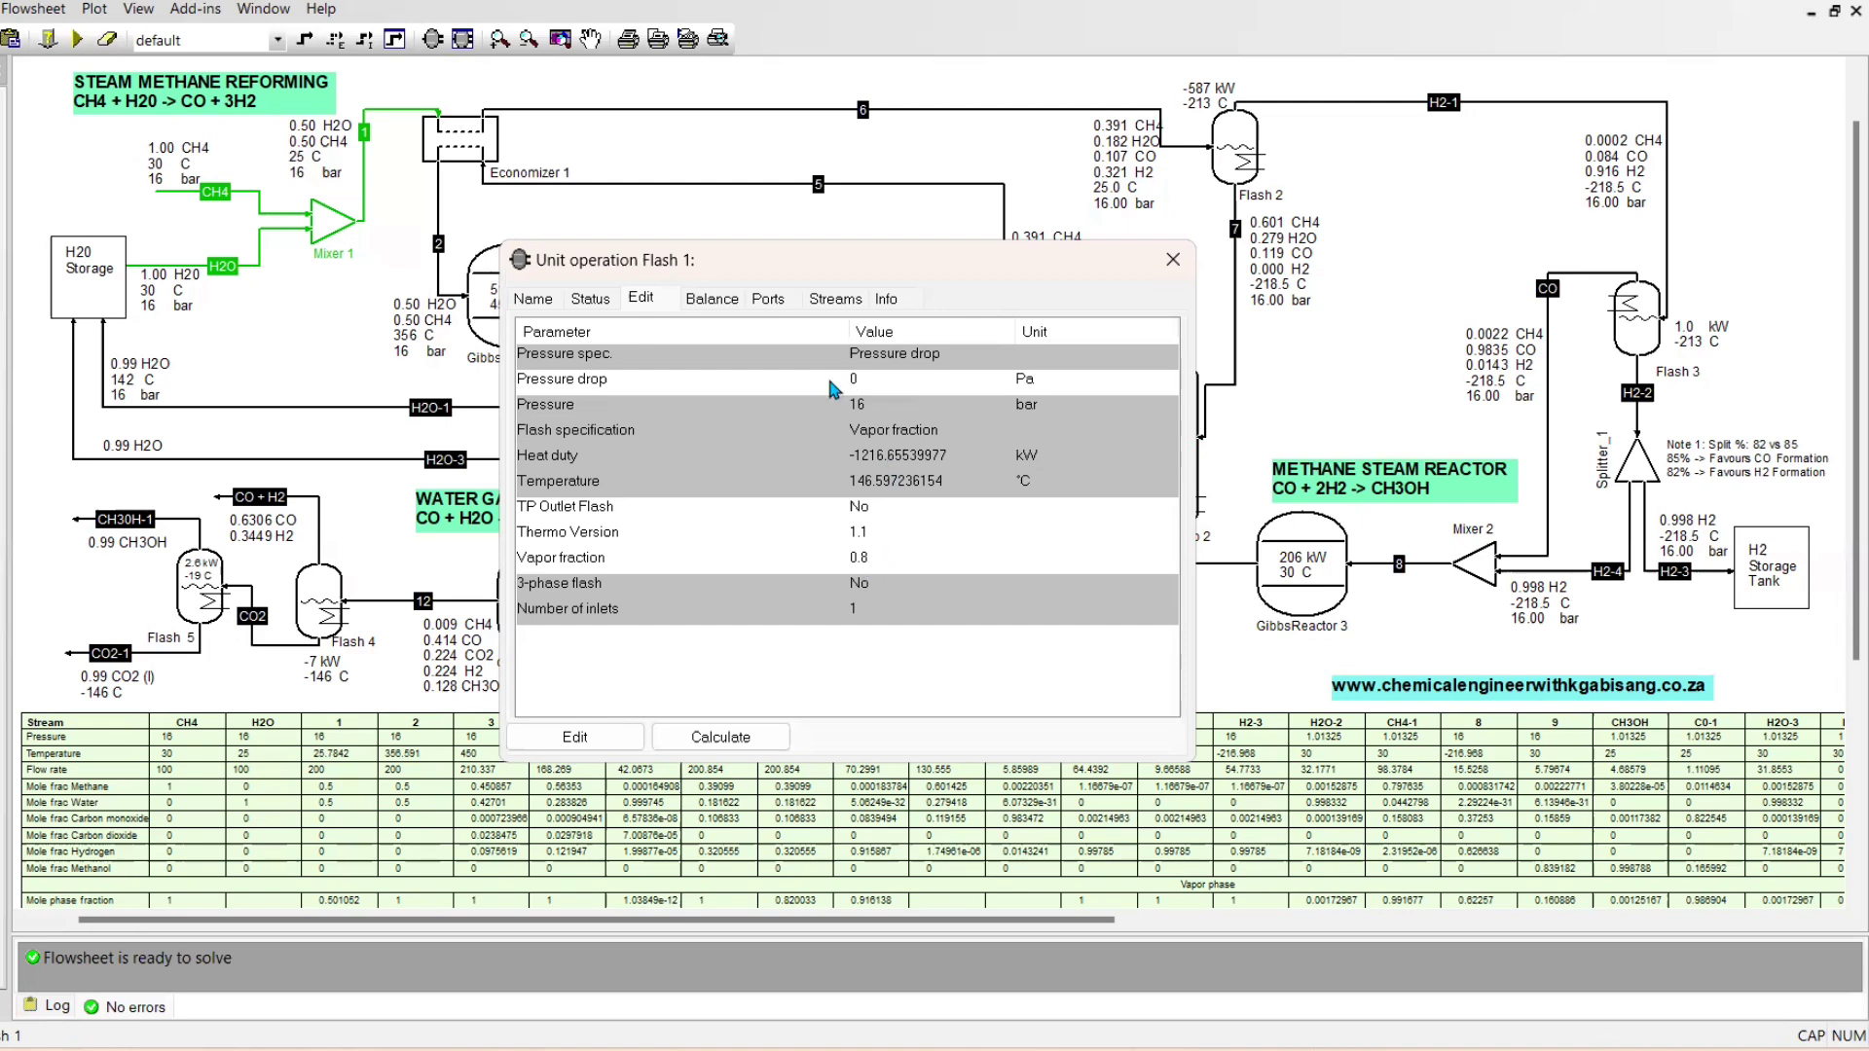
key(Escape)
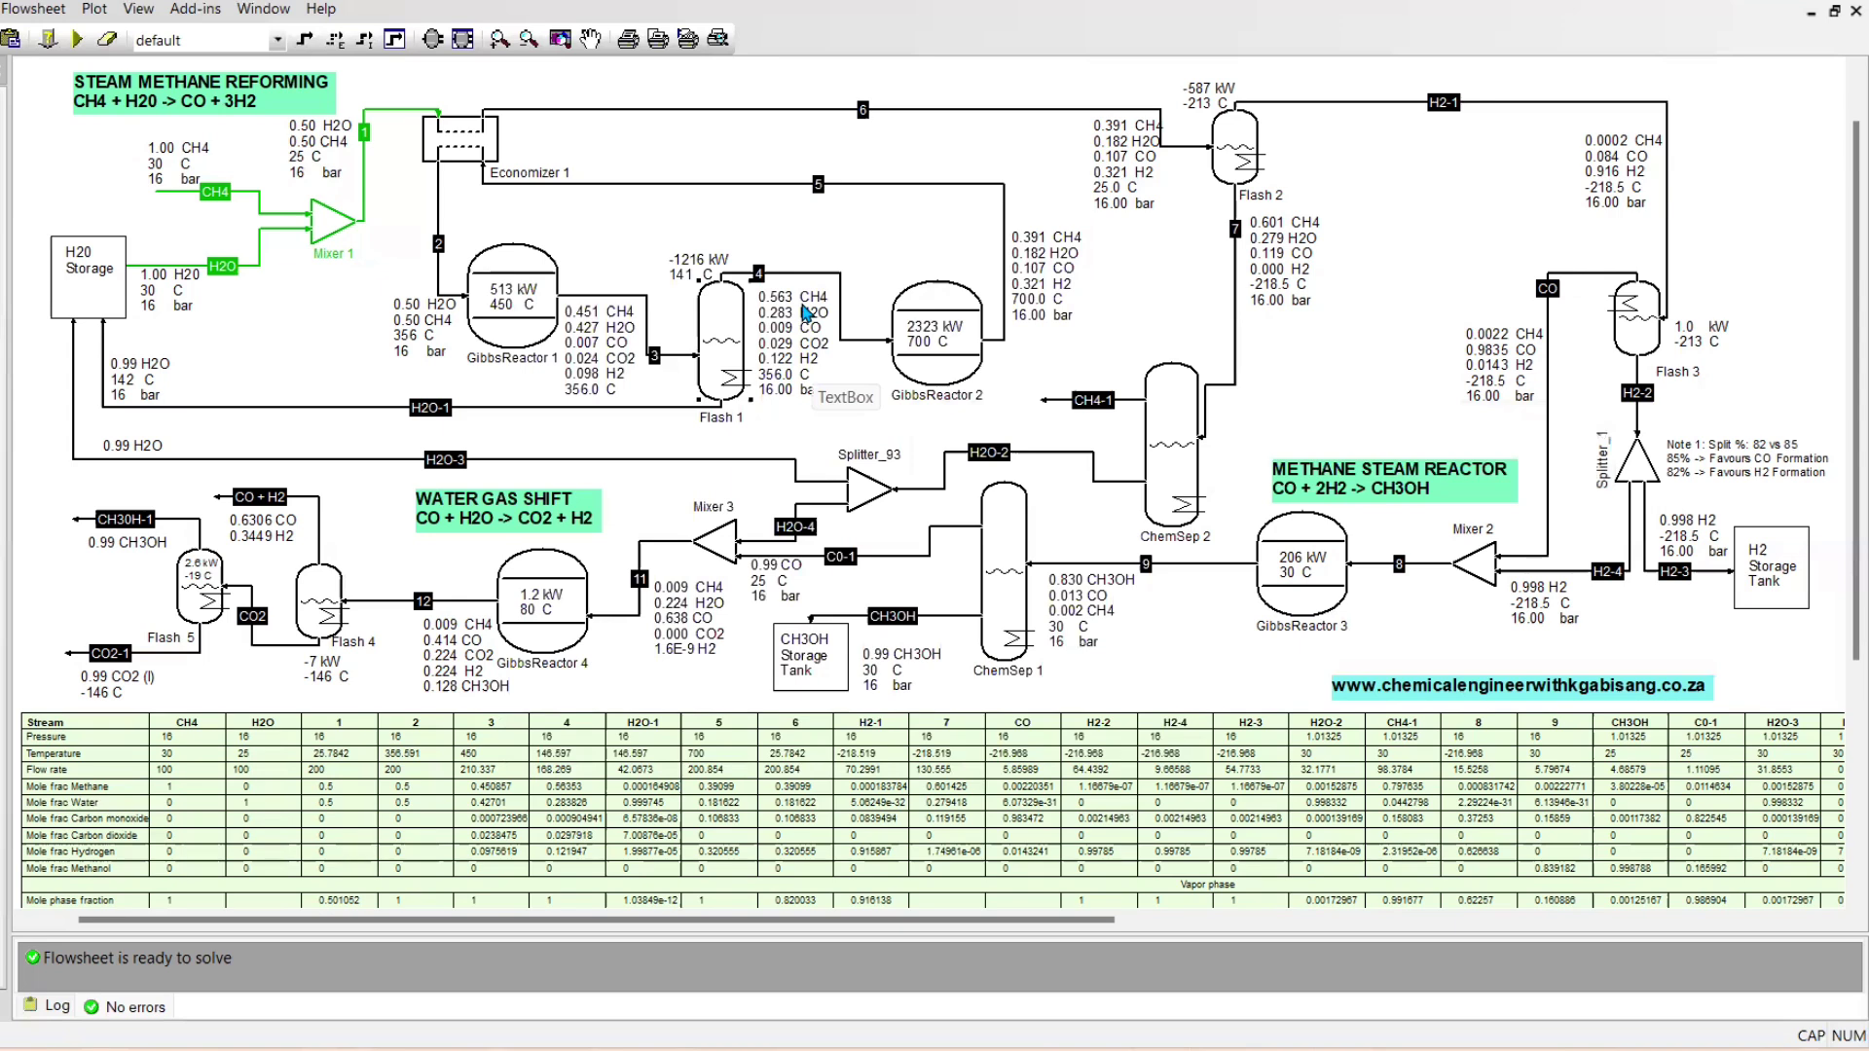
click(960, 374)
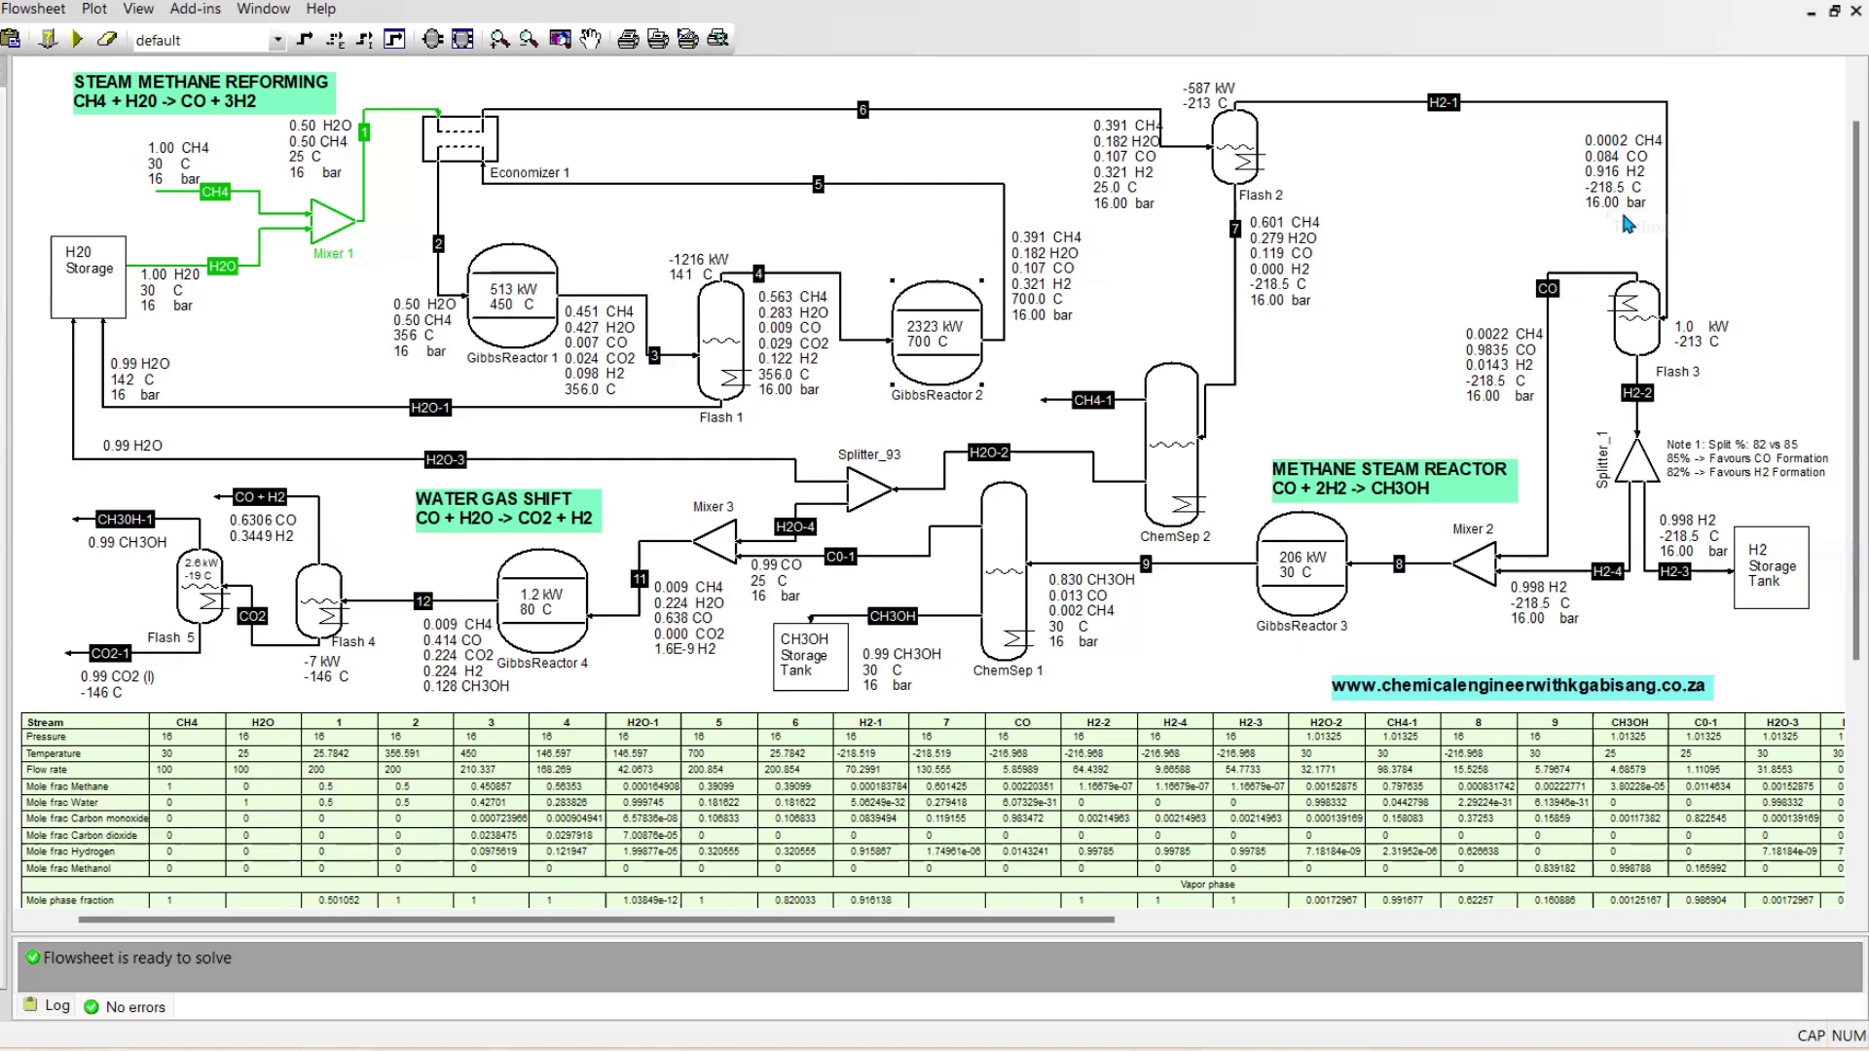
mouse_move(1236, 207)
double_click(1629, 318)
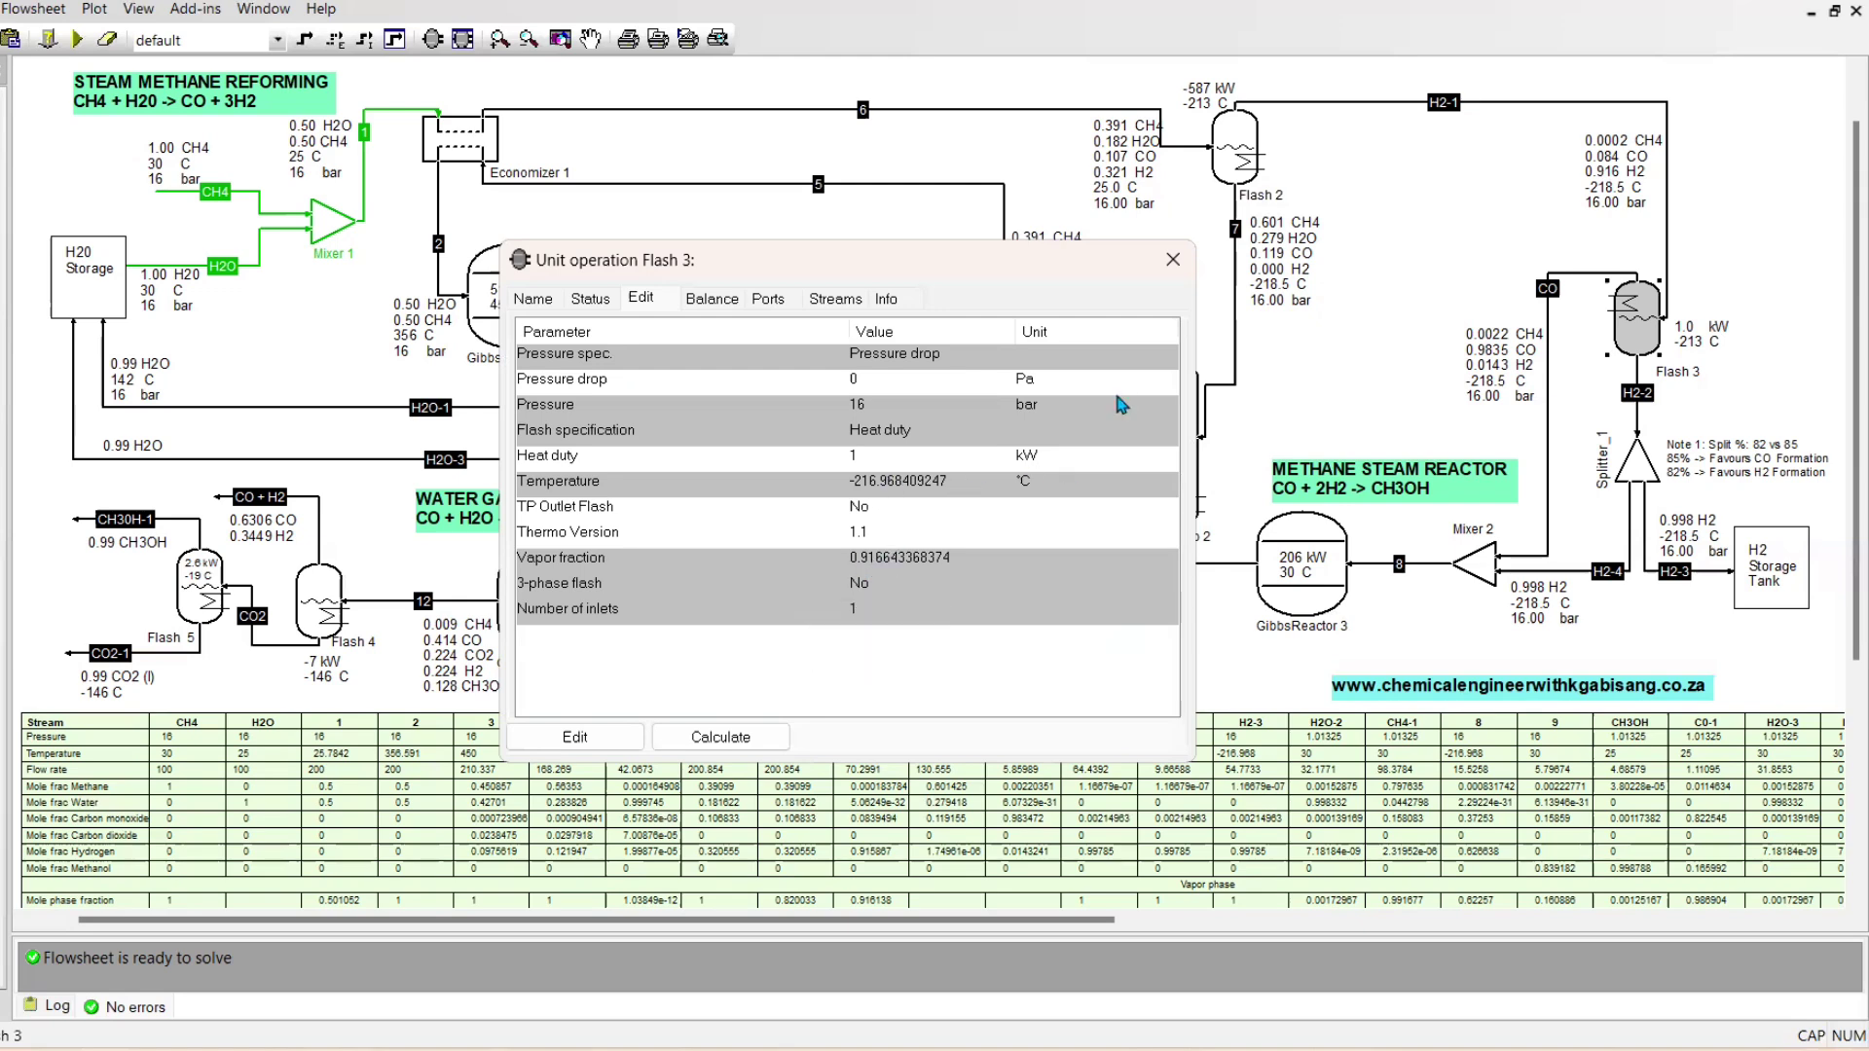
click(1177, 268)
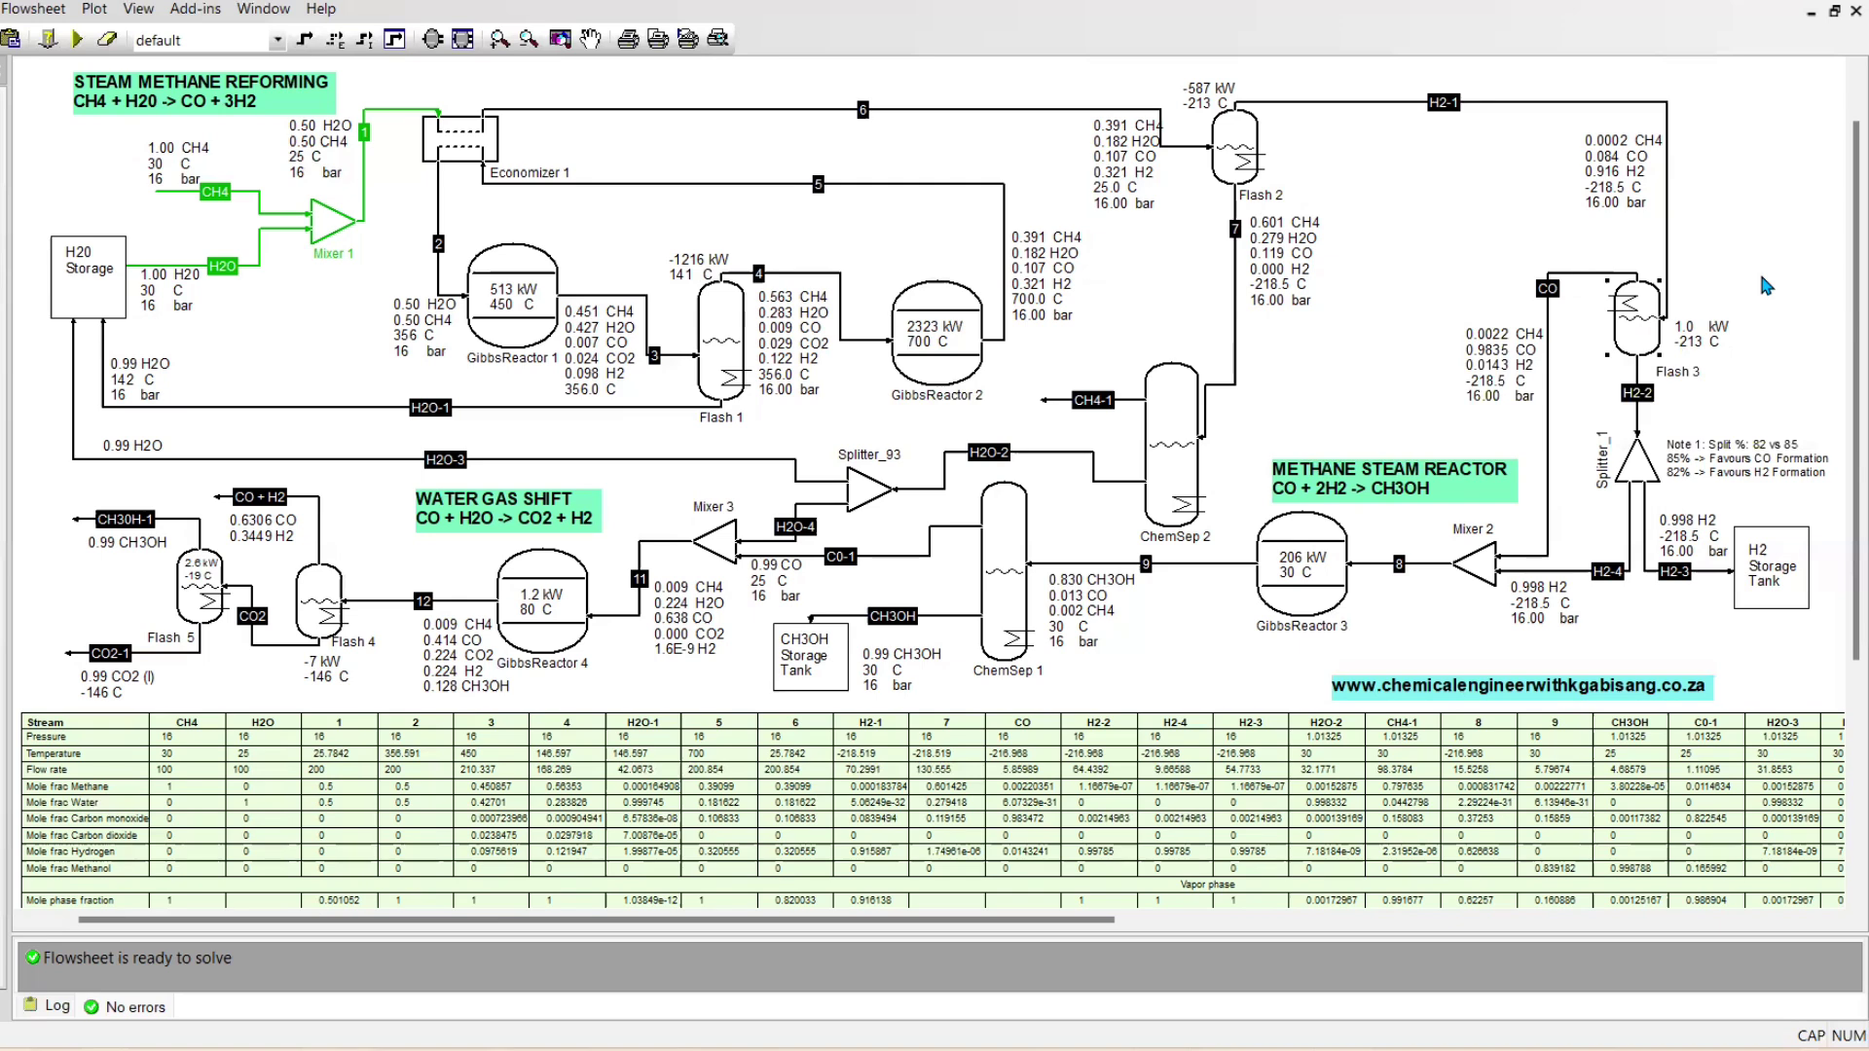
Open the ChemSep 1 unit in the ChemSep editor and examine its simulation type and thermodynamic models
mouse_move(1553, 297)
click(996, 574)
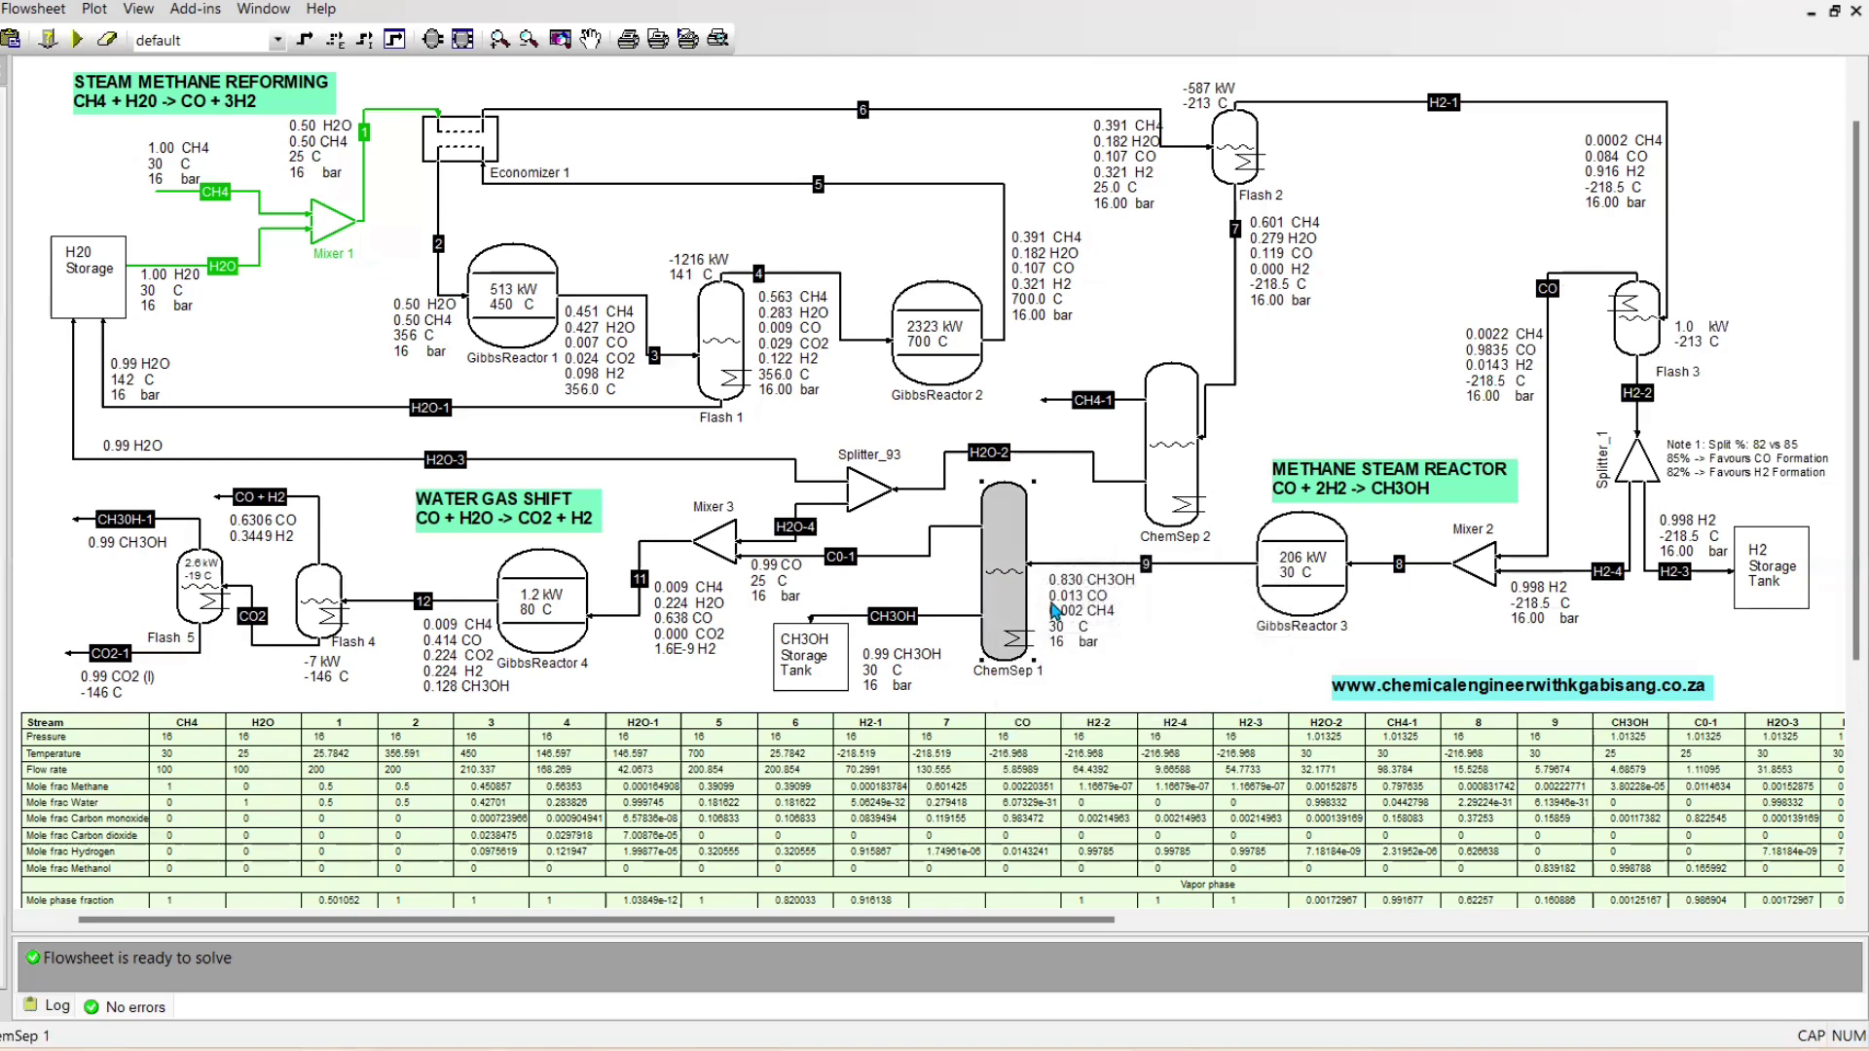
click(601, 738)
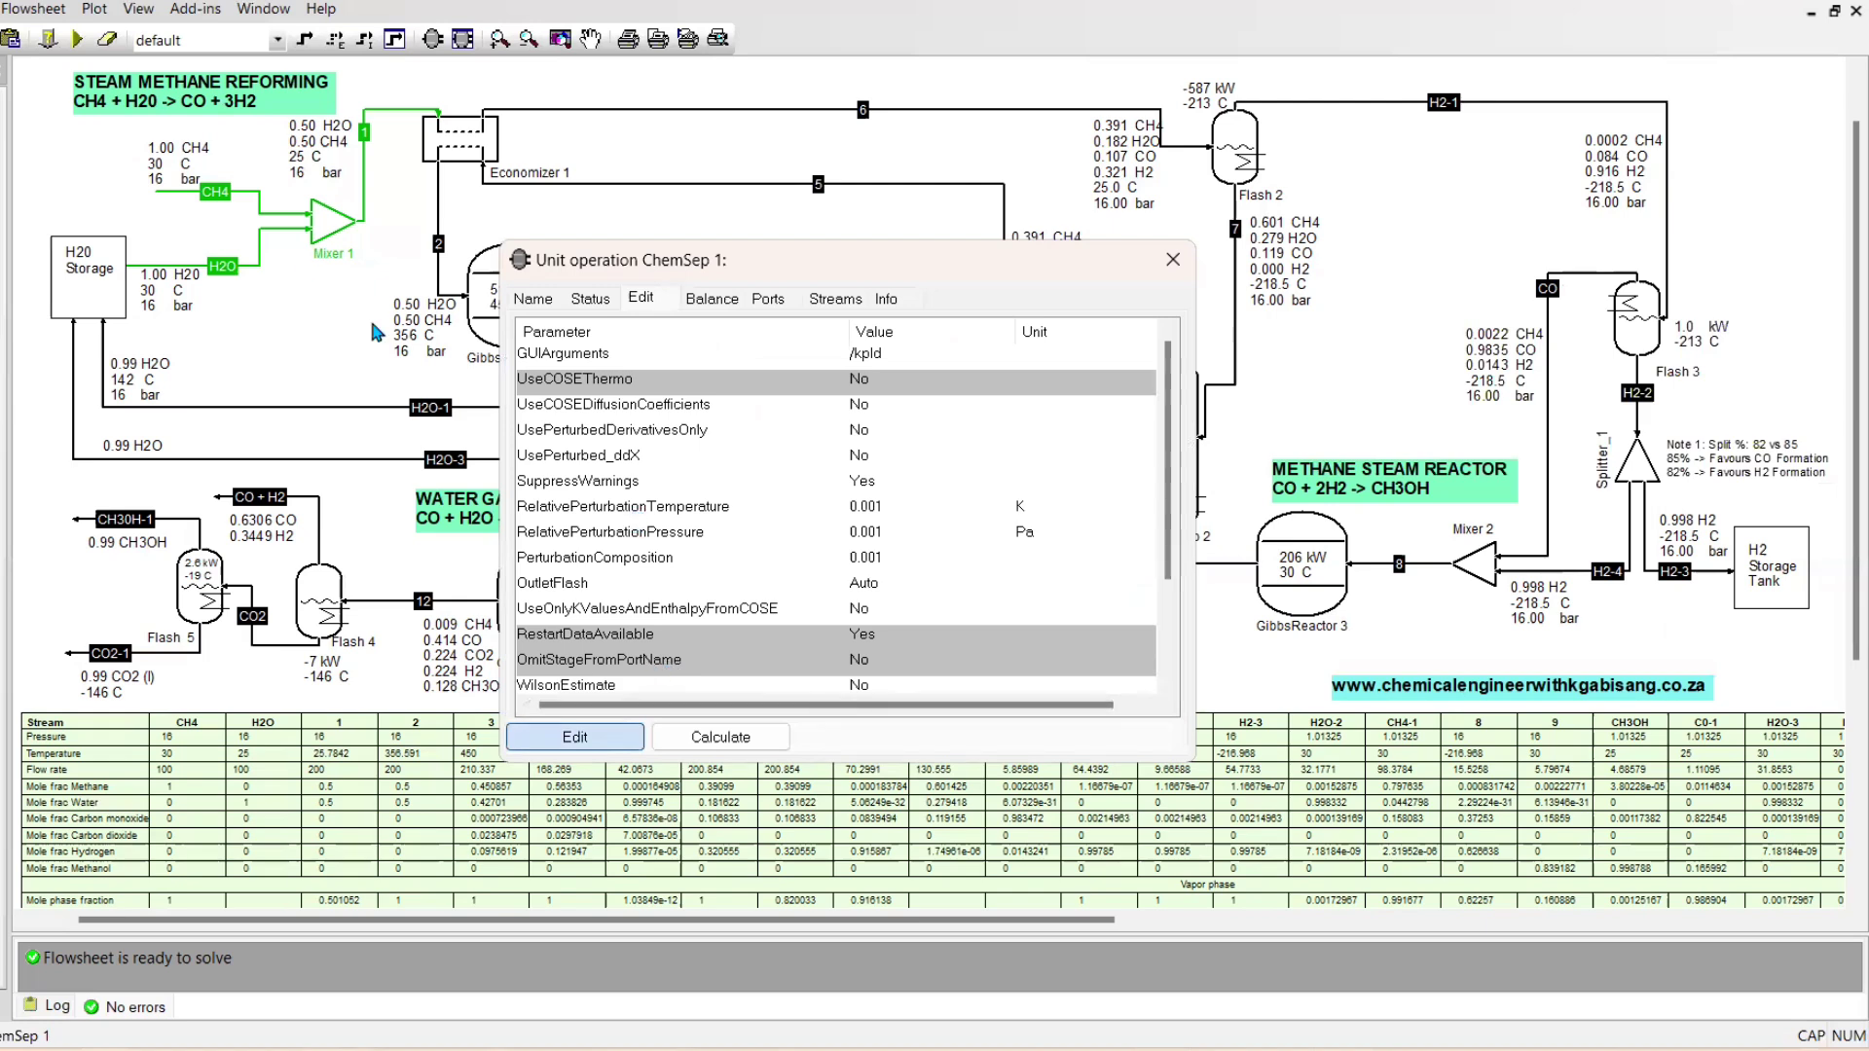
click(292, 245)
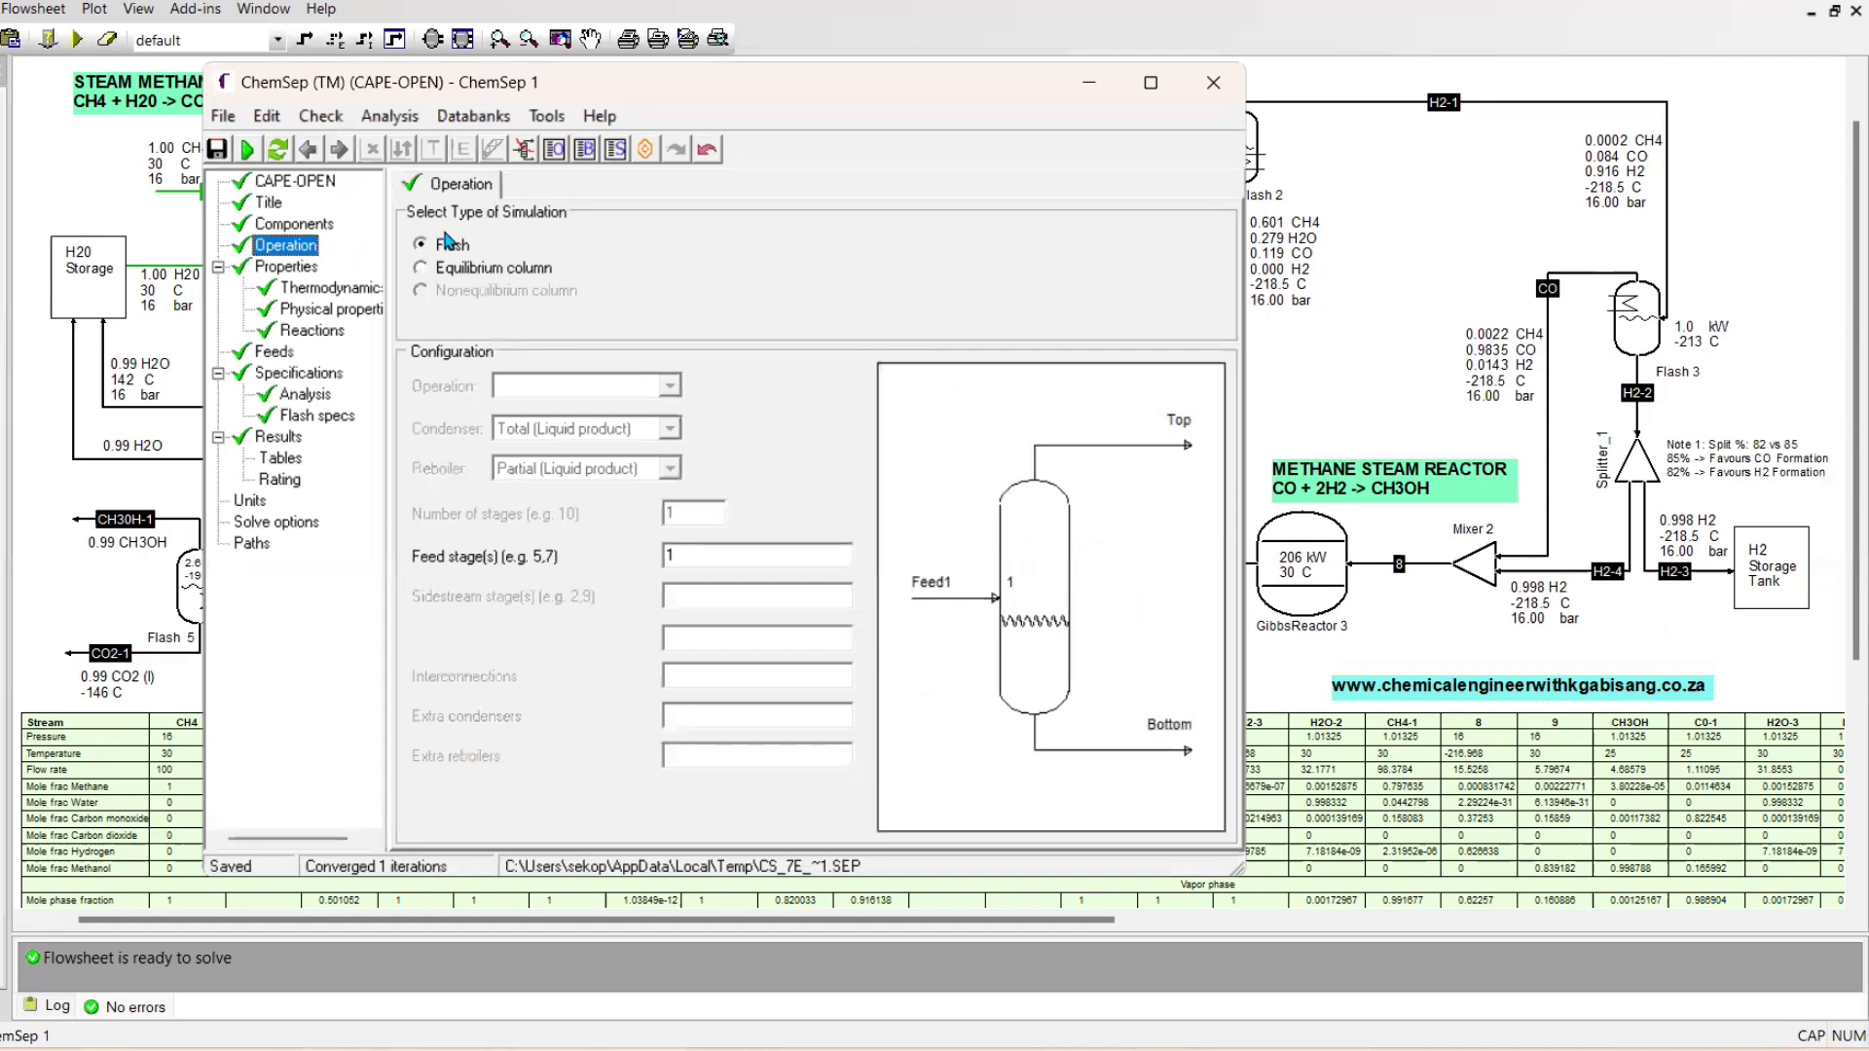
click(304, 290)
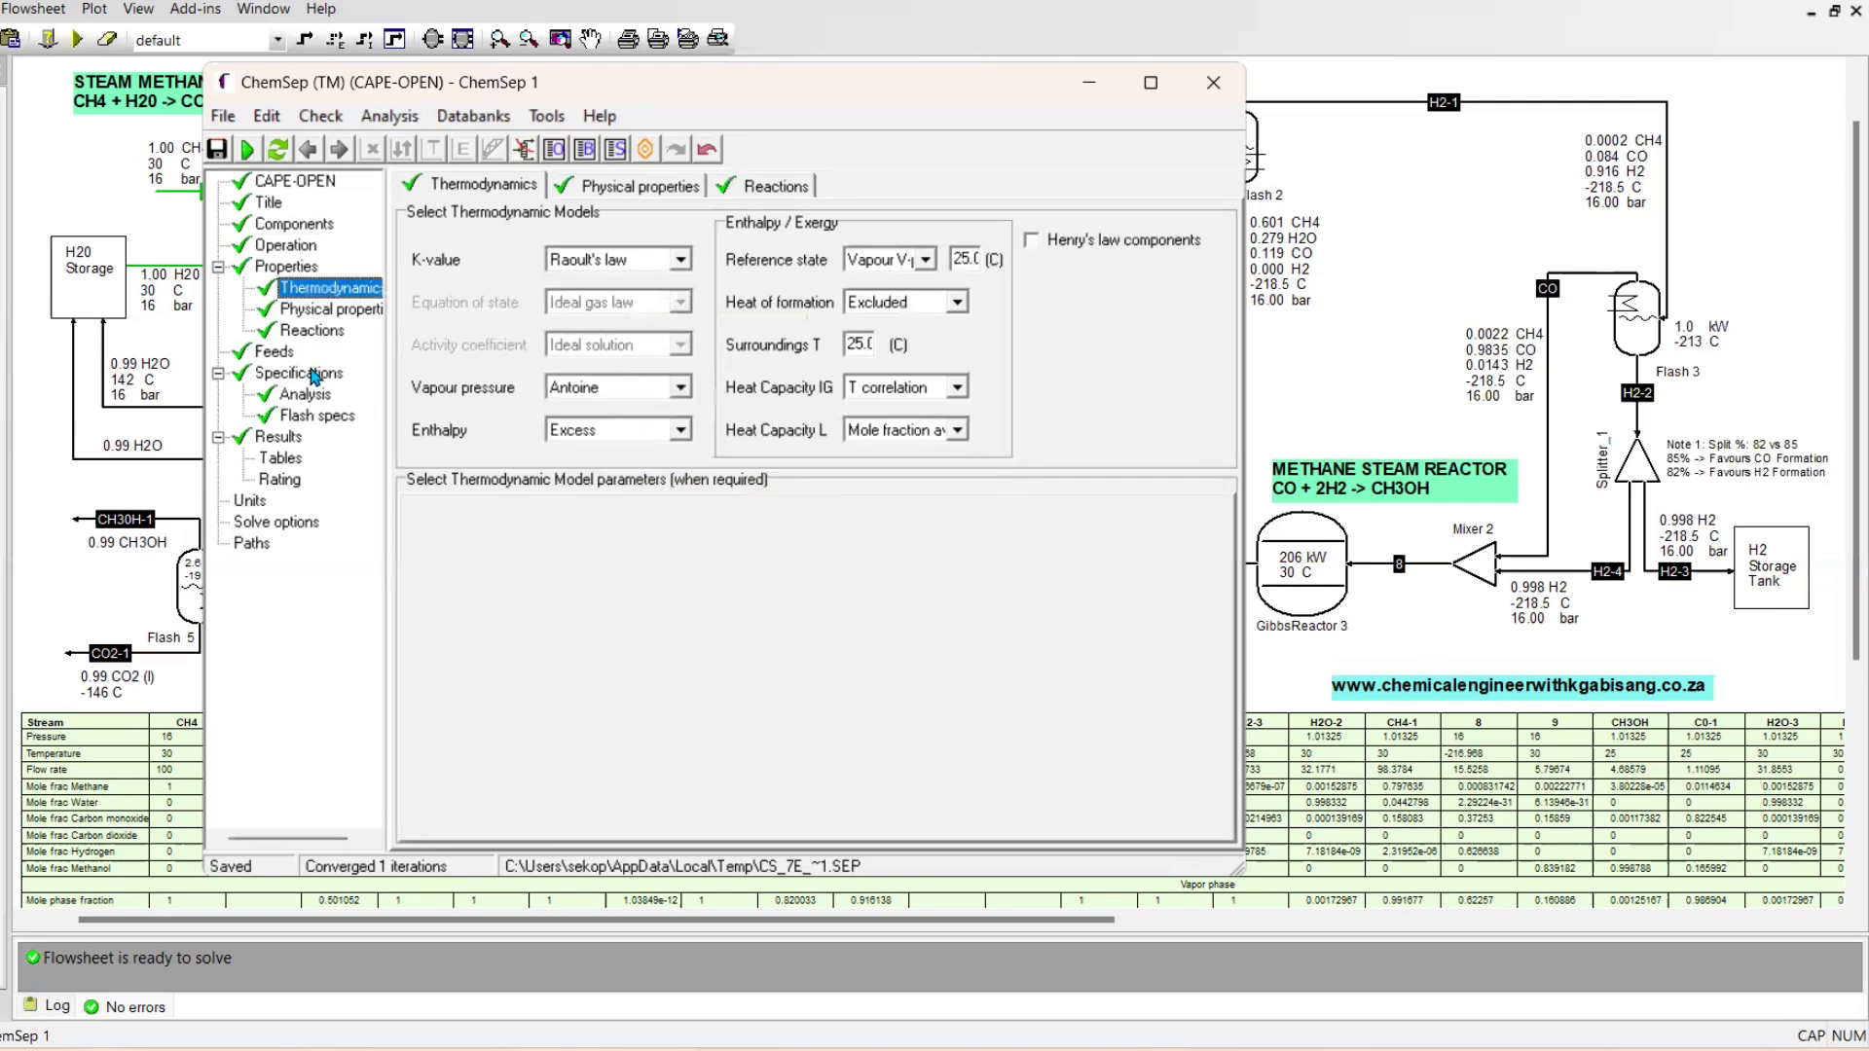
Examine ChemSep 1's flash specifications, analysis settings and stream results table
click(317, 416)
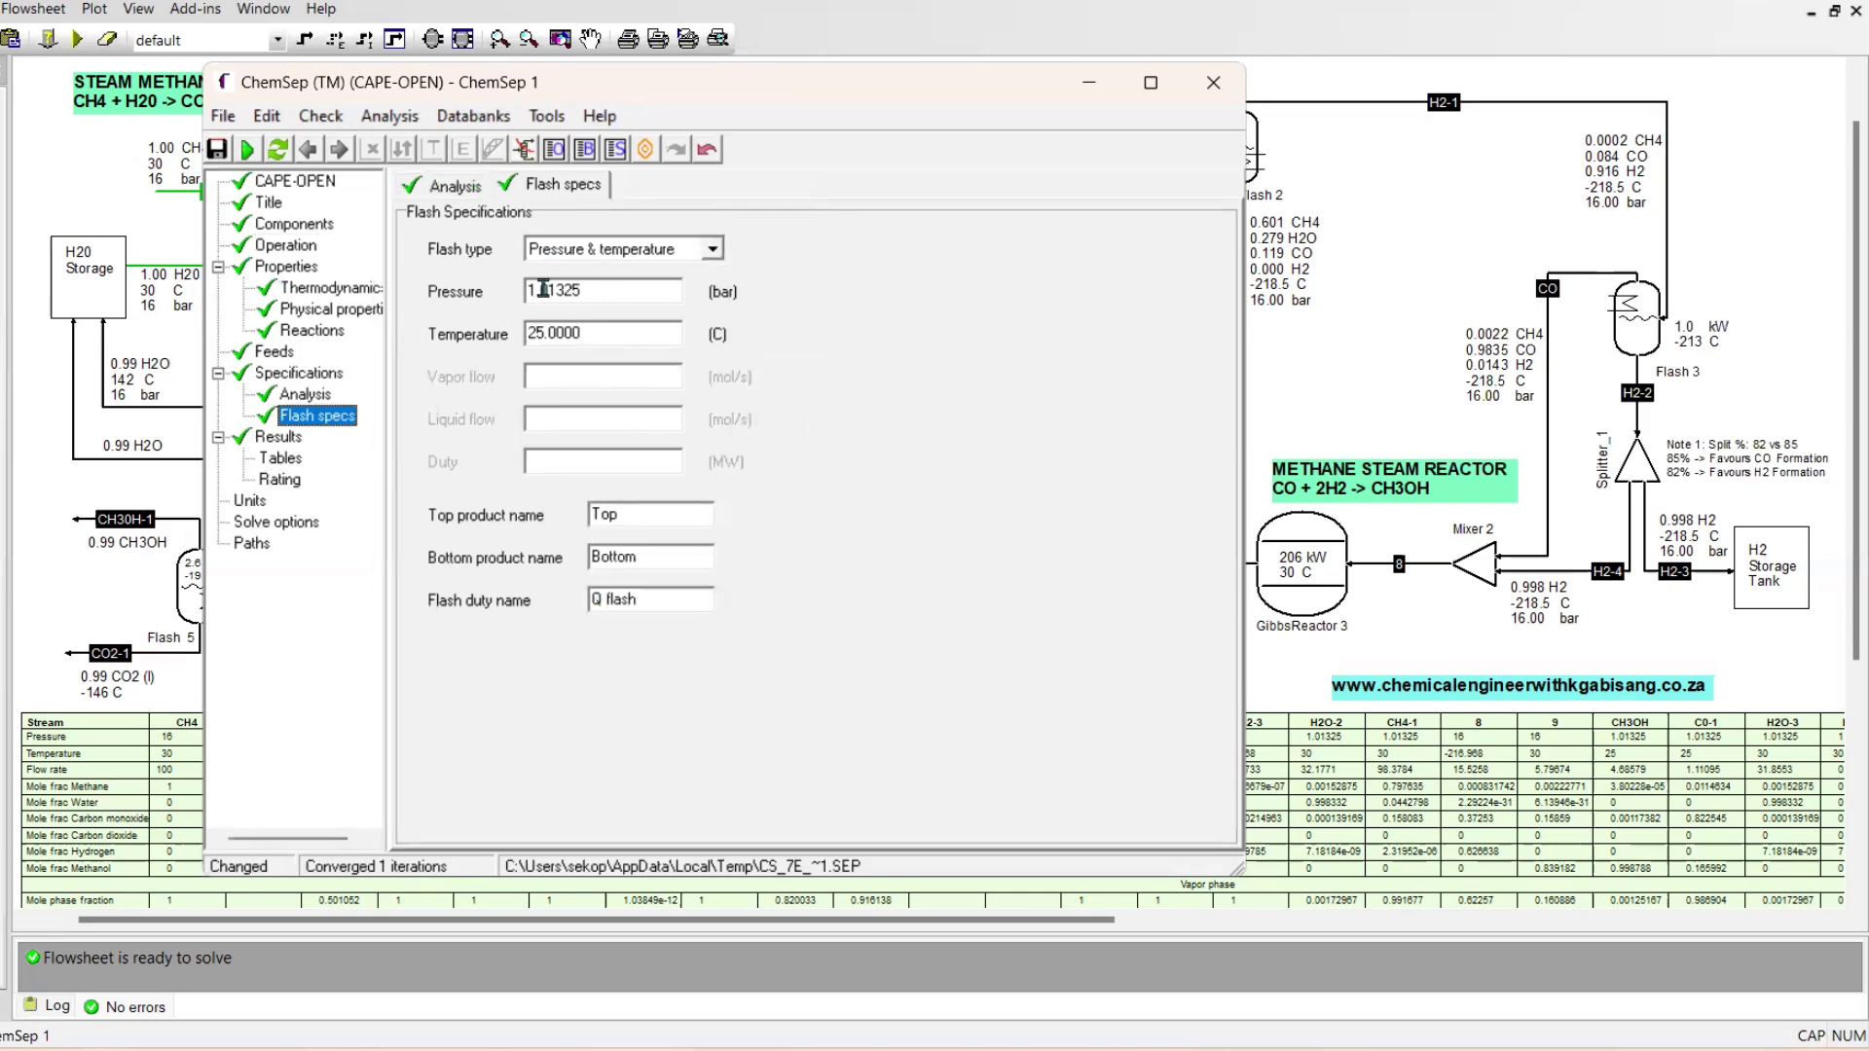
click(549, 188)
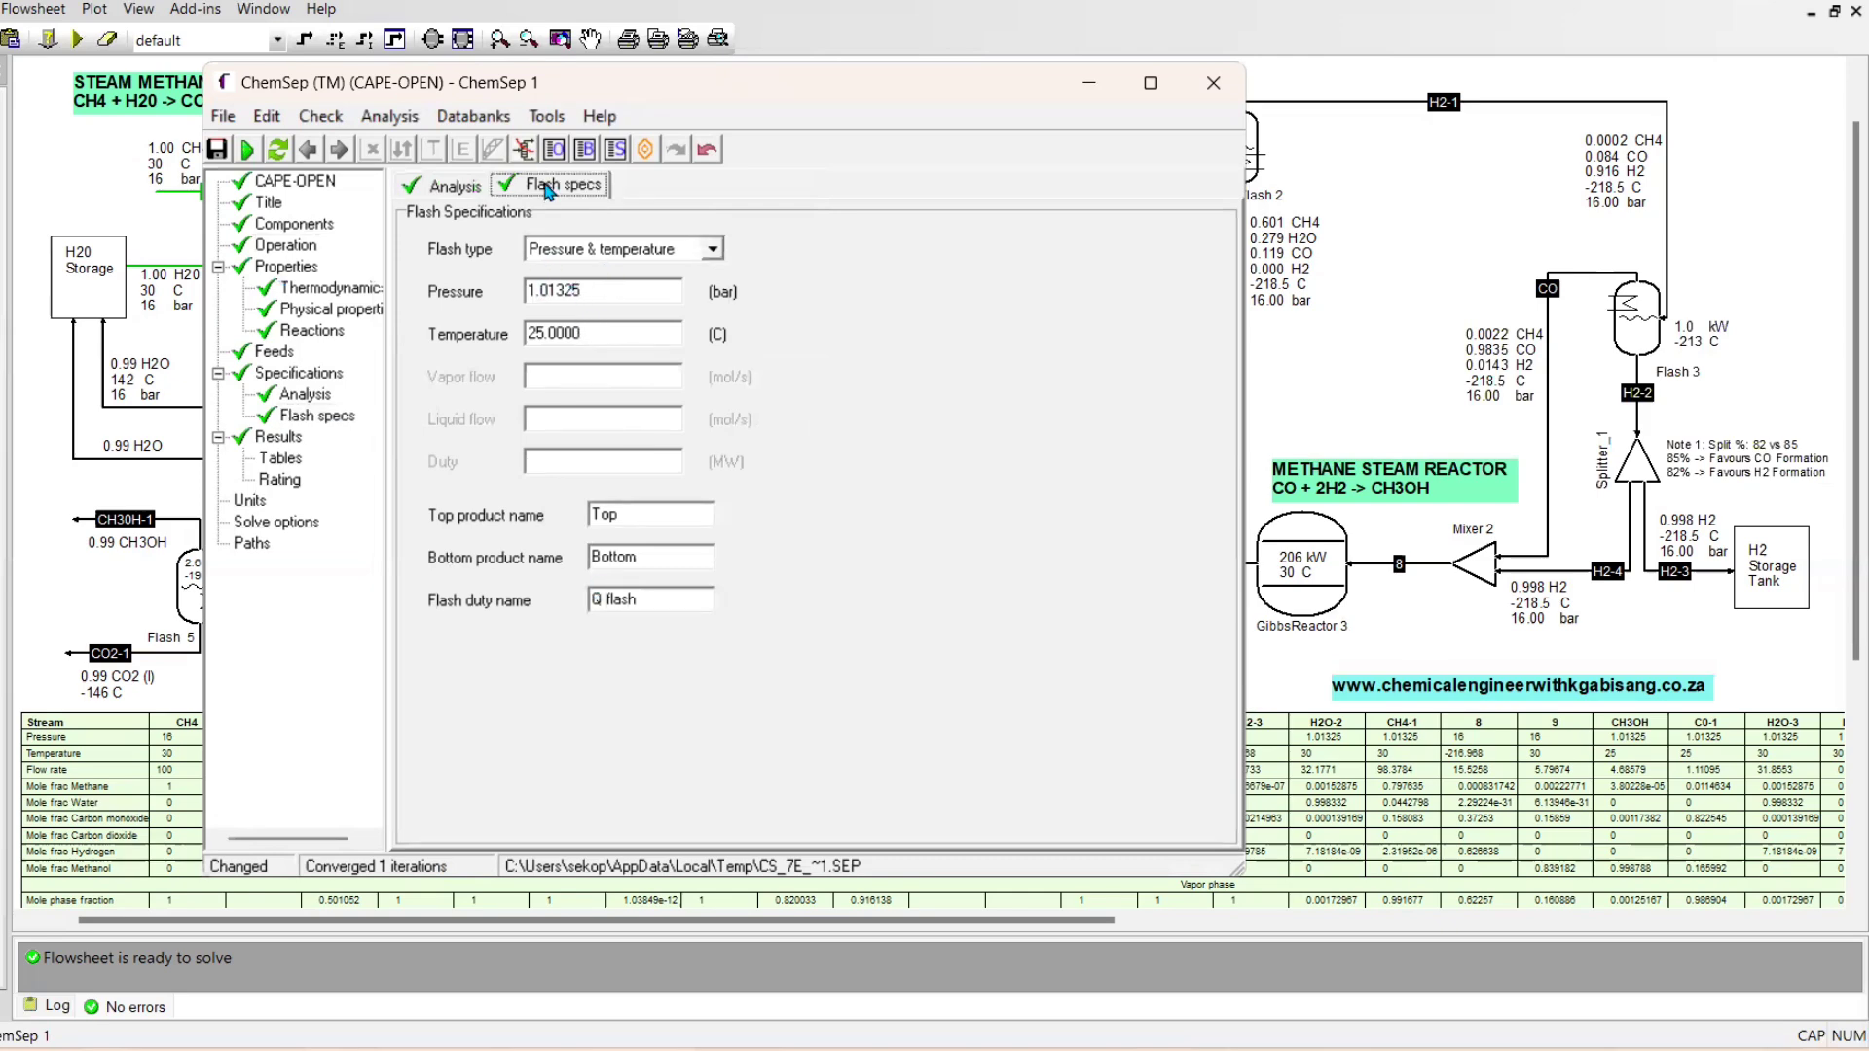
click(444, 187)
click(280, 438)
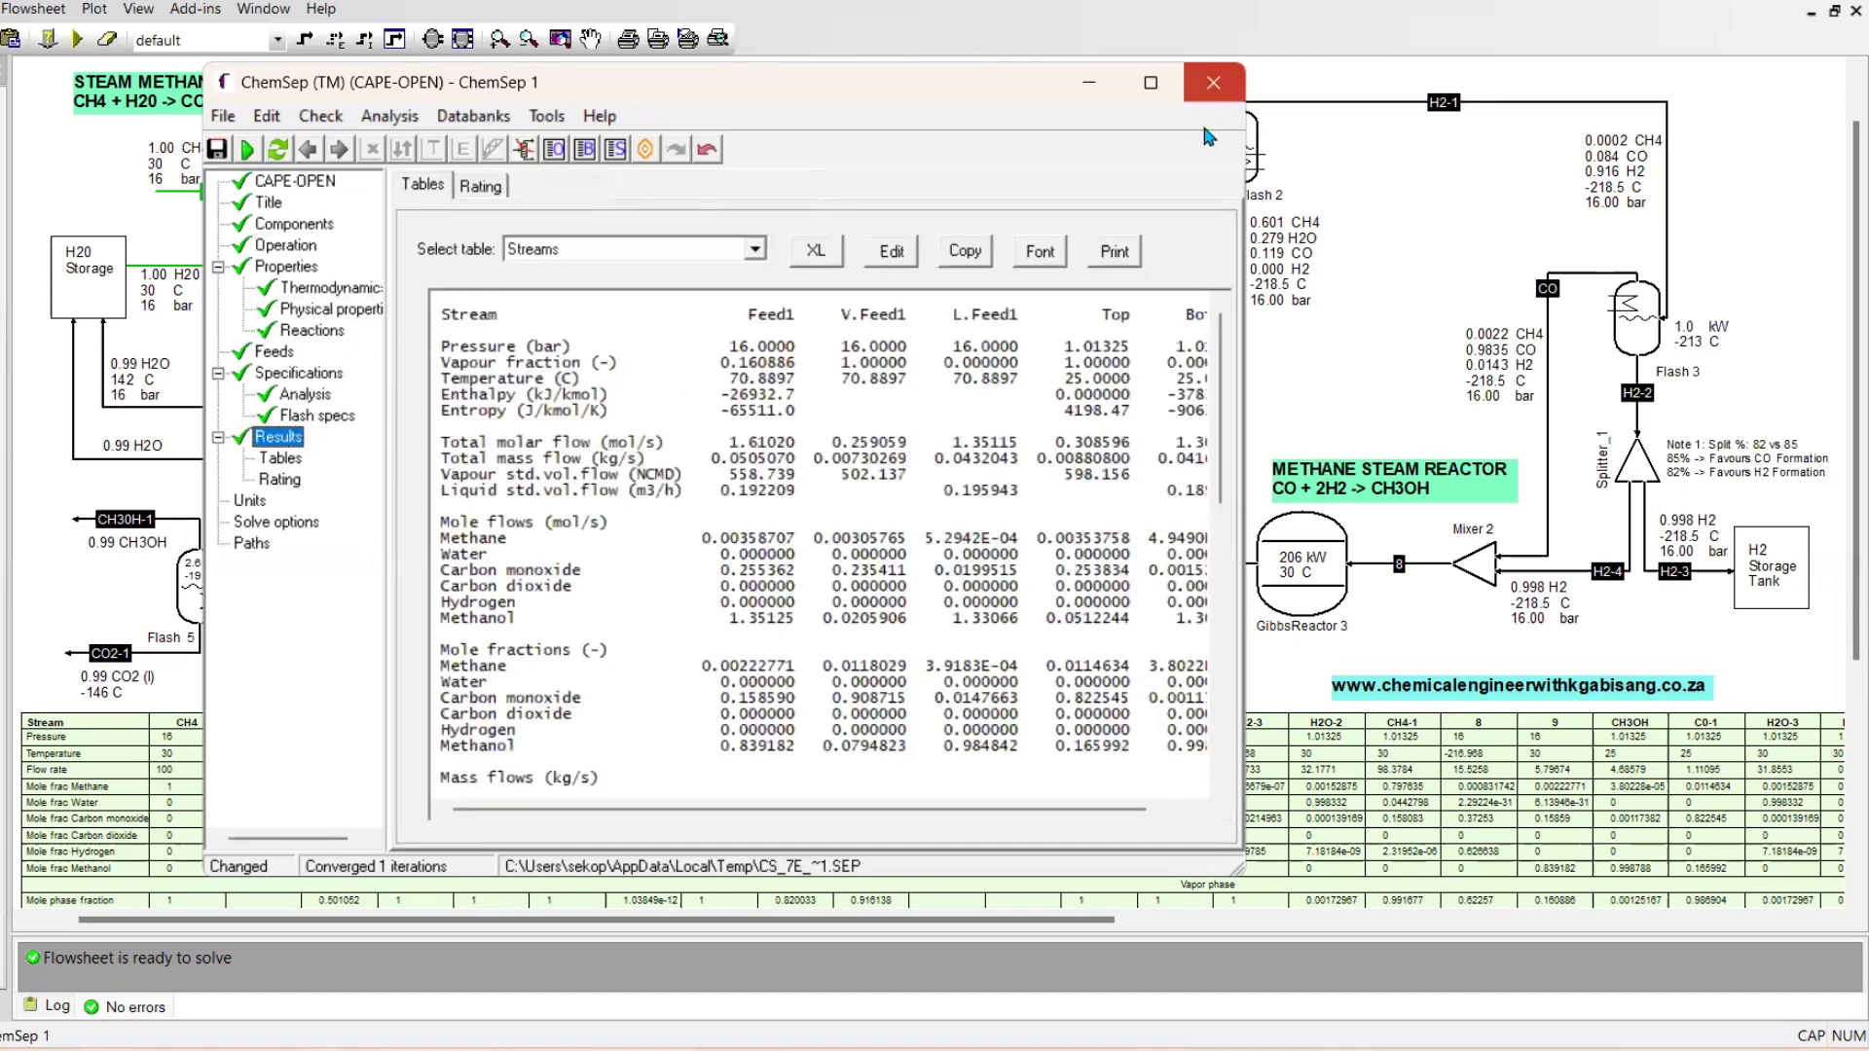
Close the ChemSep 1 editor and examine the unit operation parameters of Splitter_1
click(1213, 82)
click(824, 591)
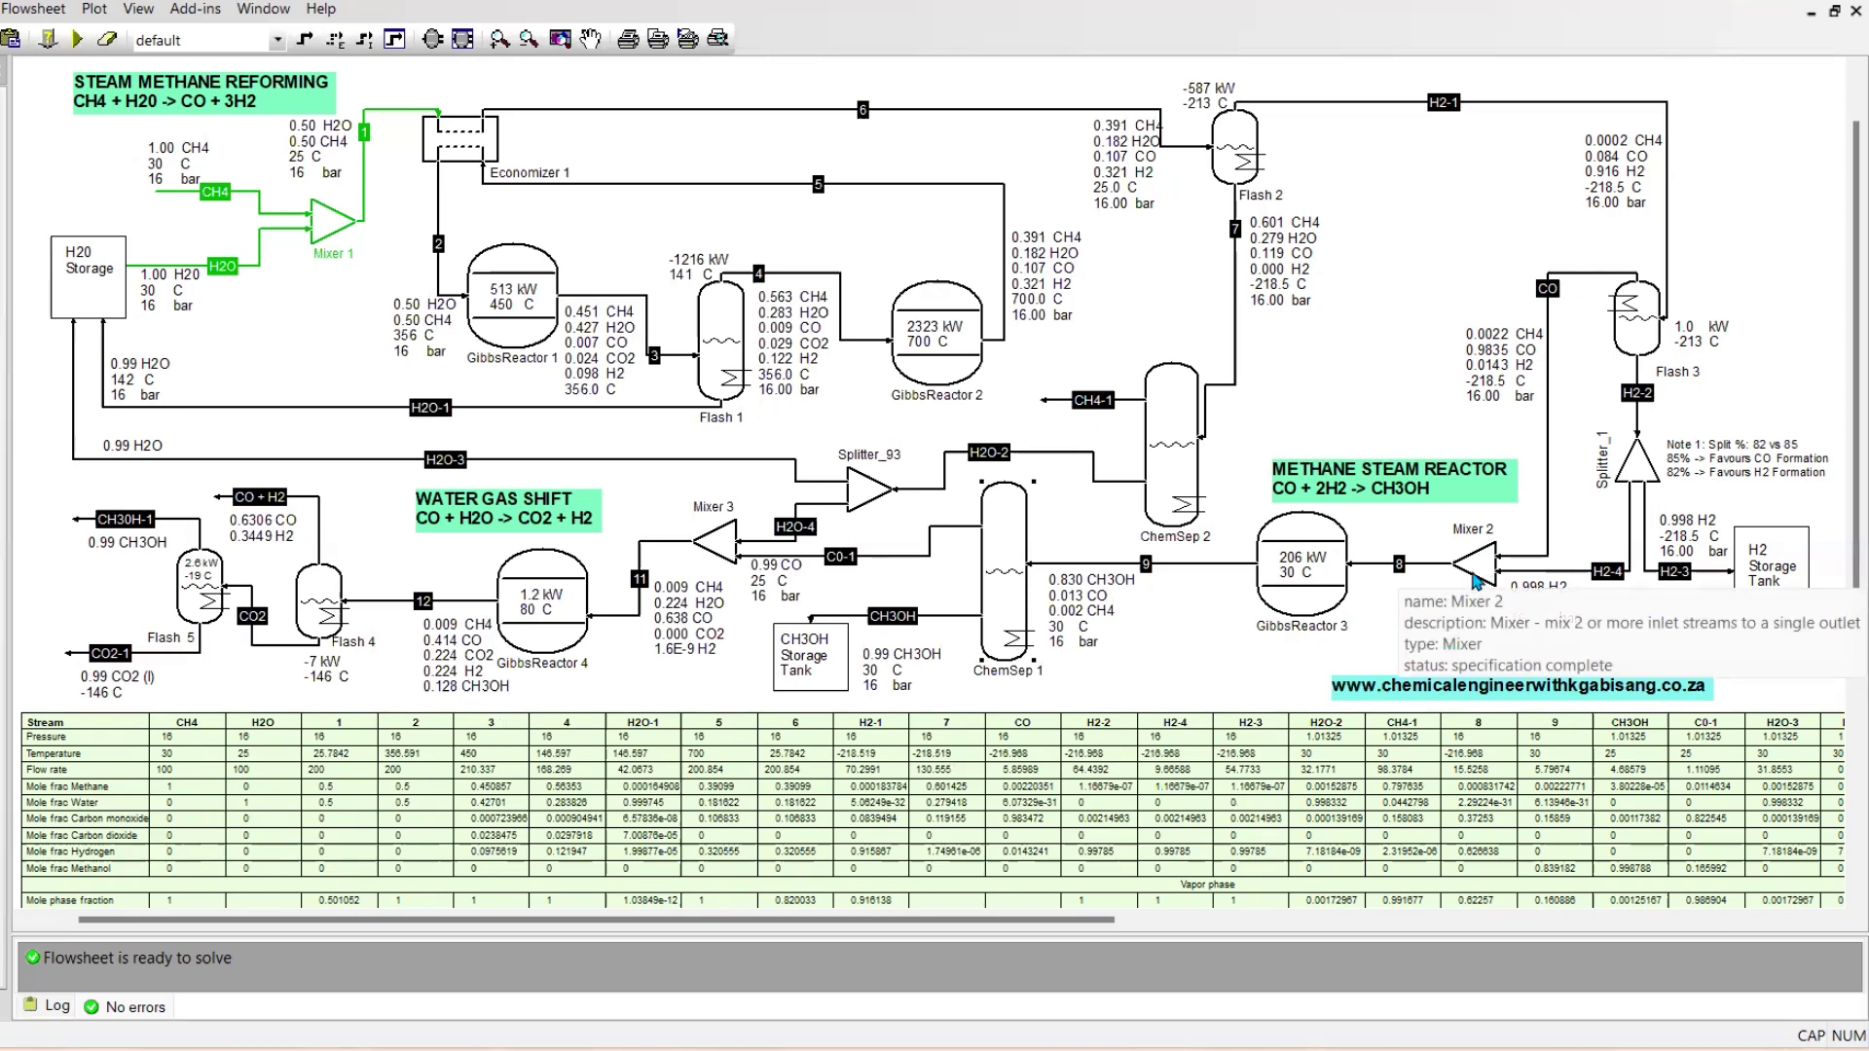
click(1643, 468)
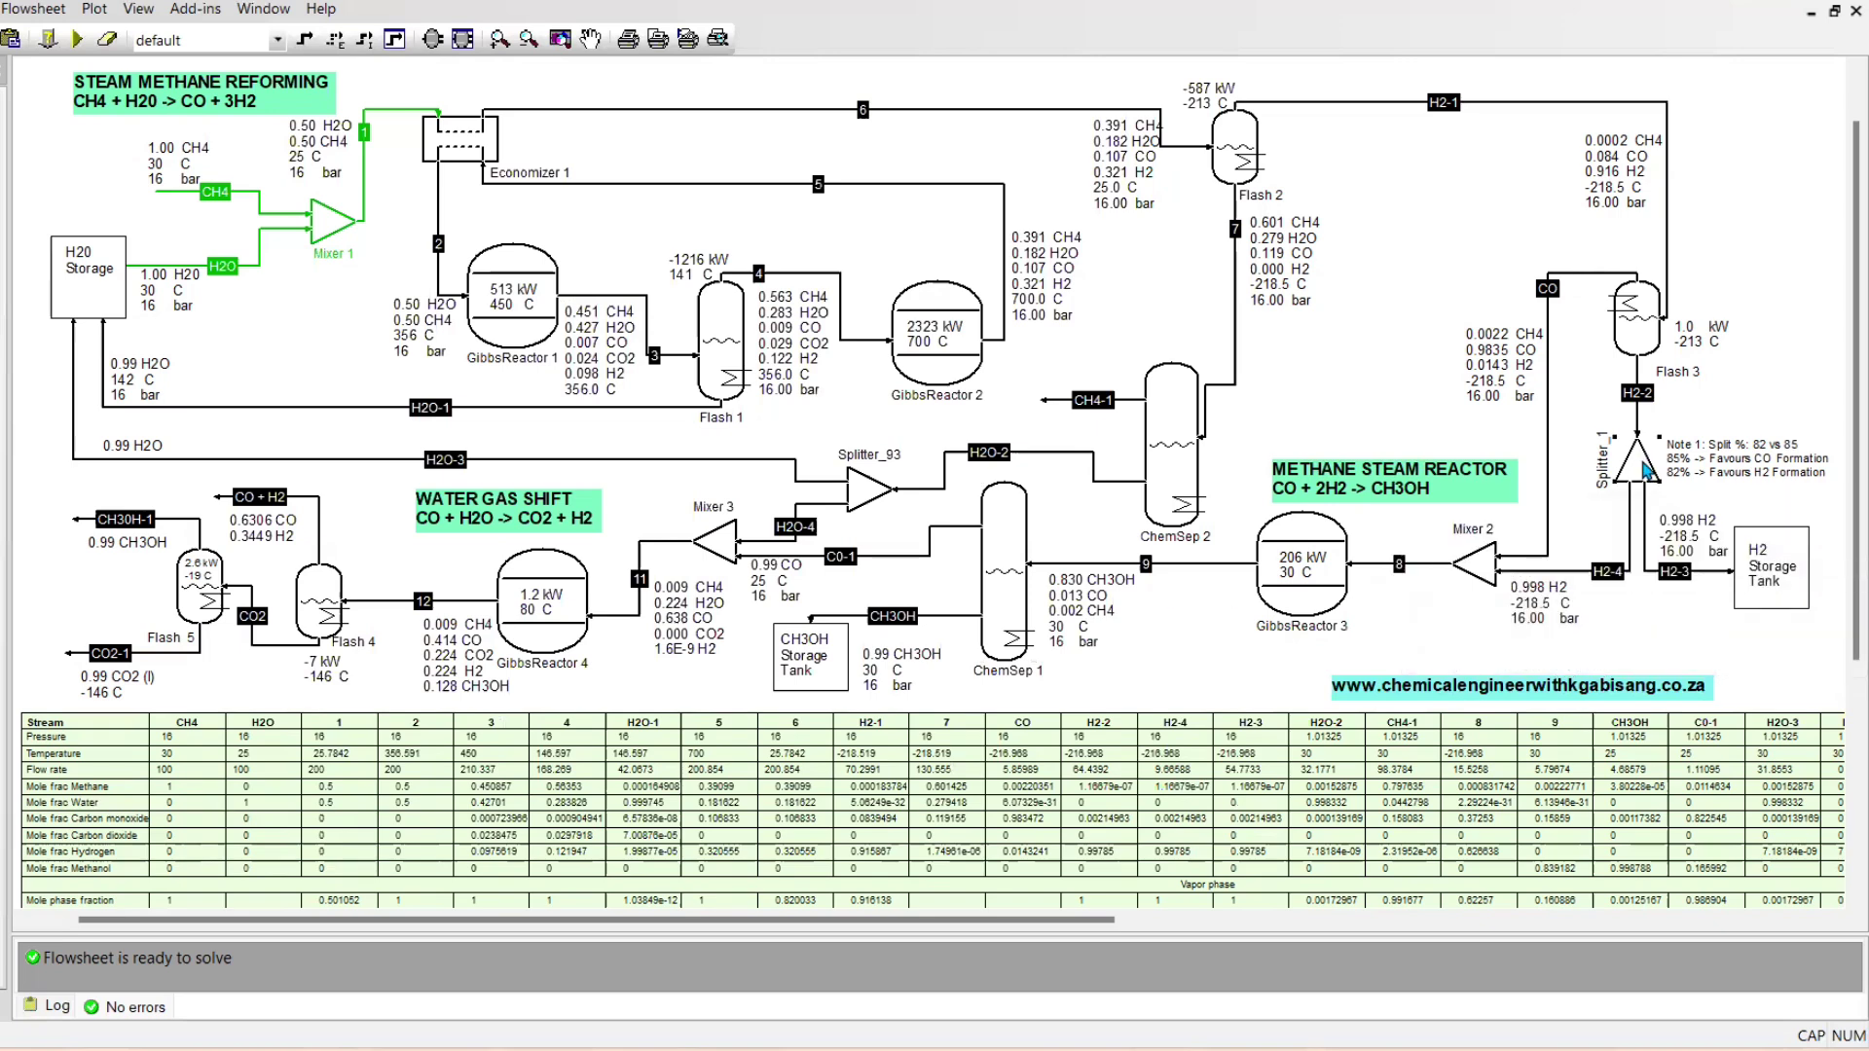
double_click(1643, 468)
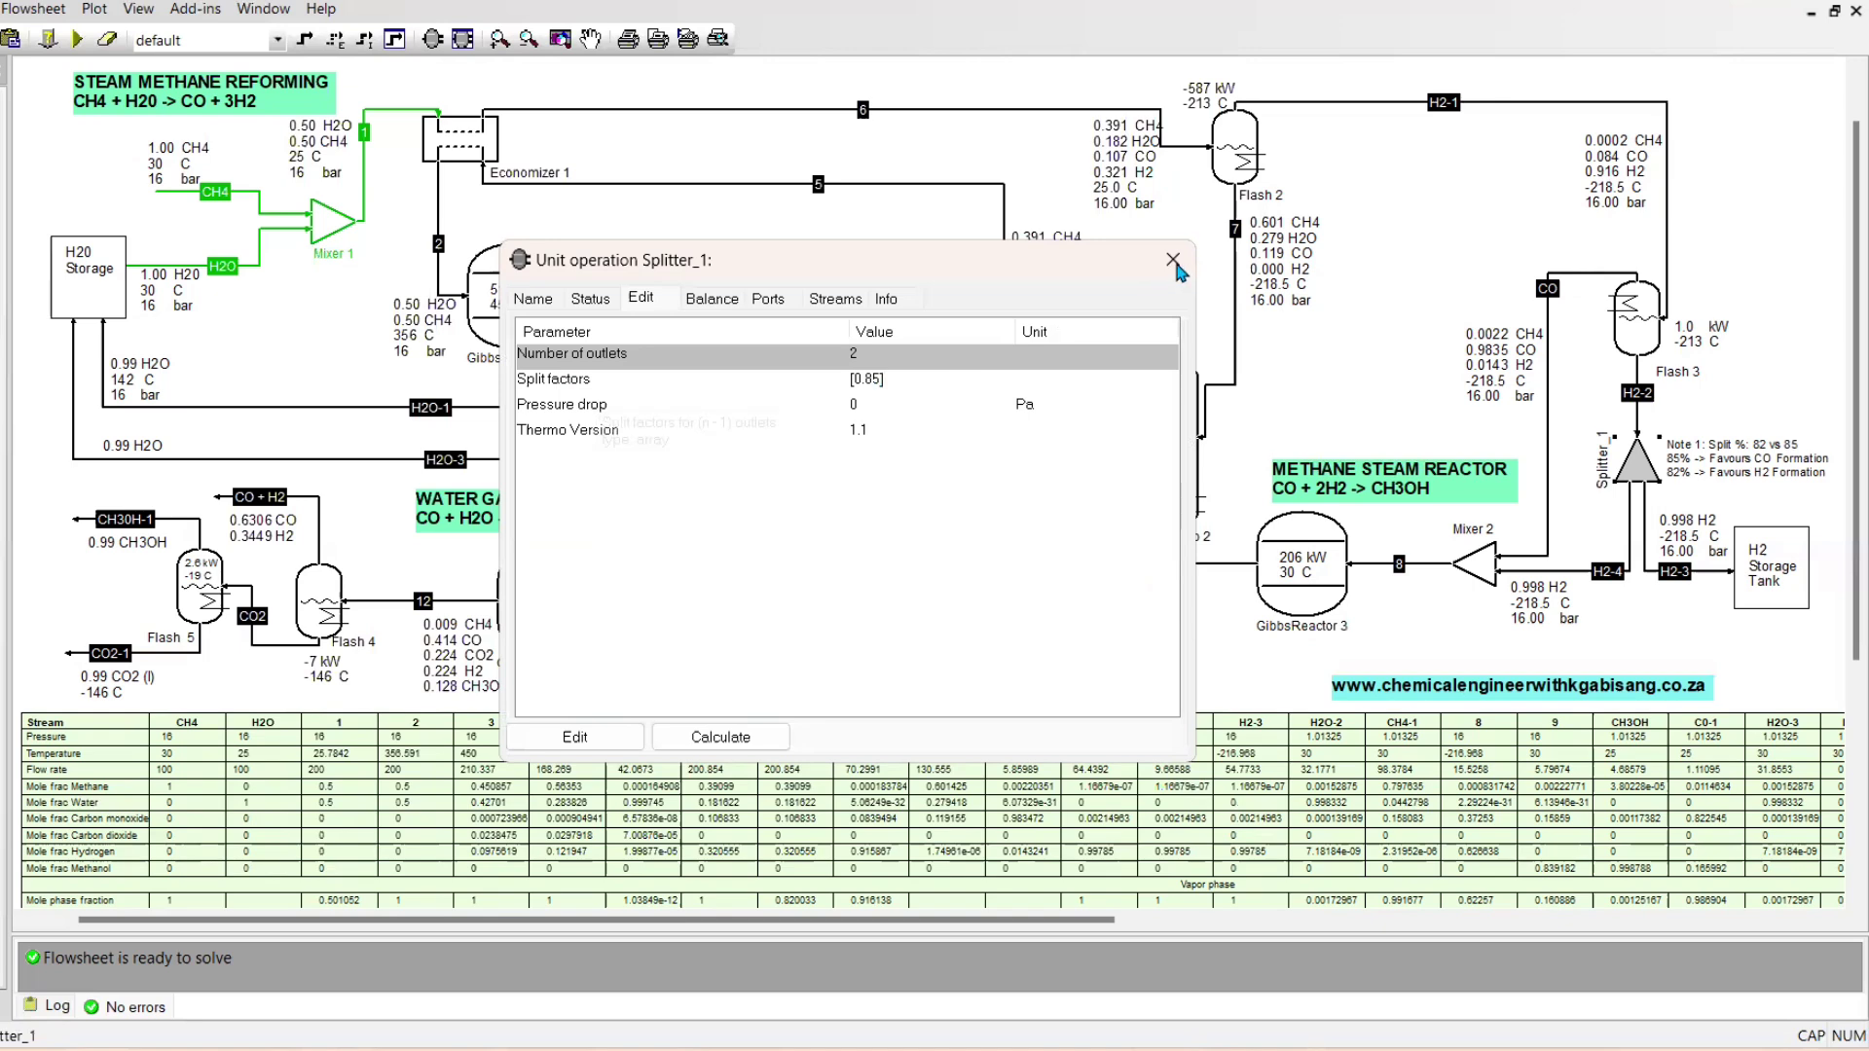
key(Escape)
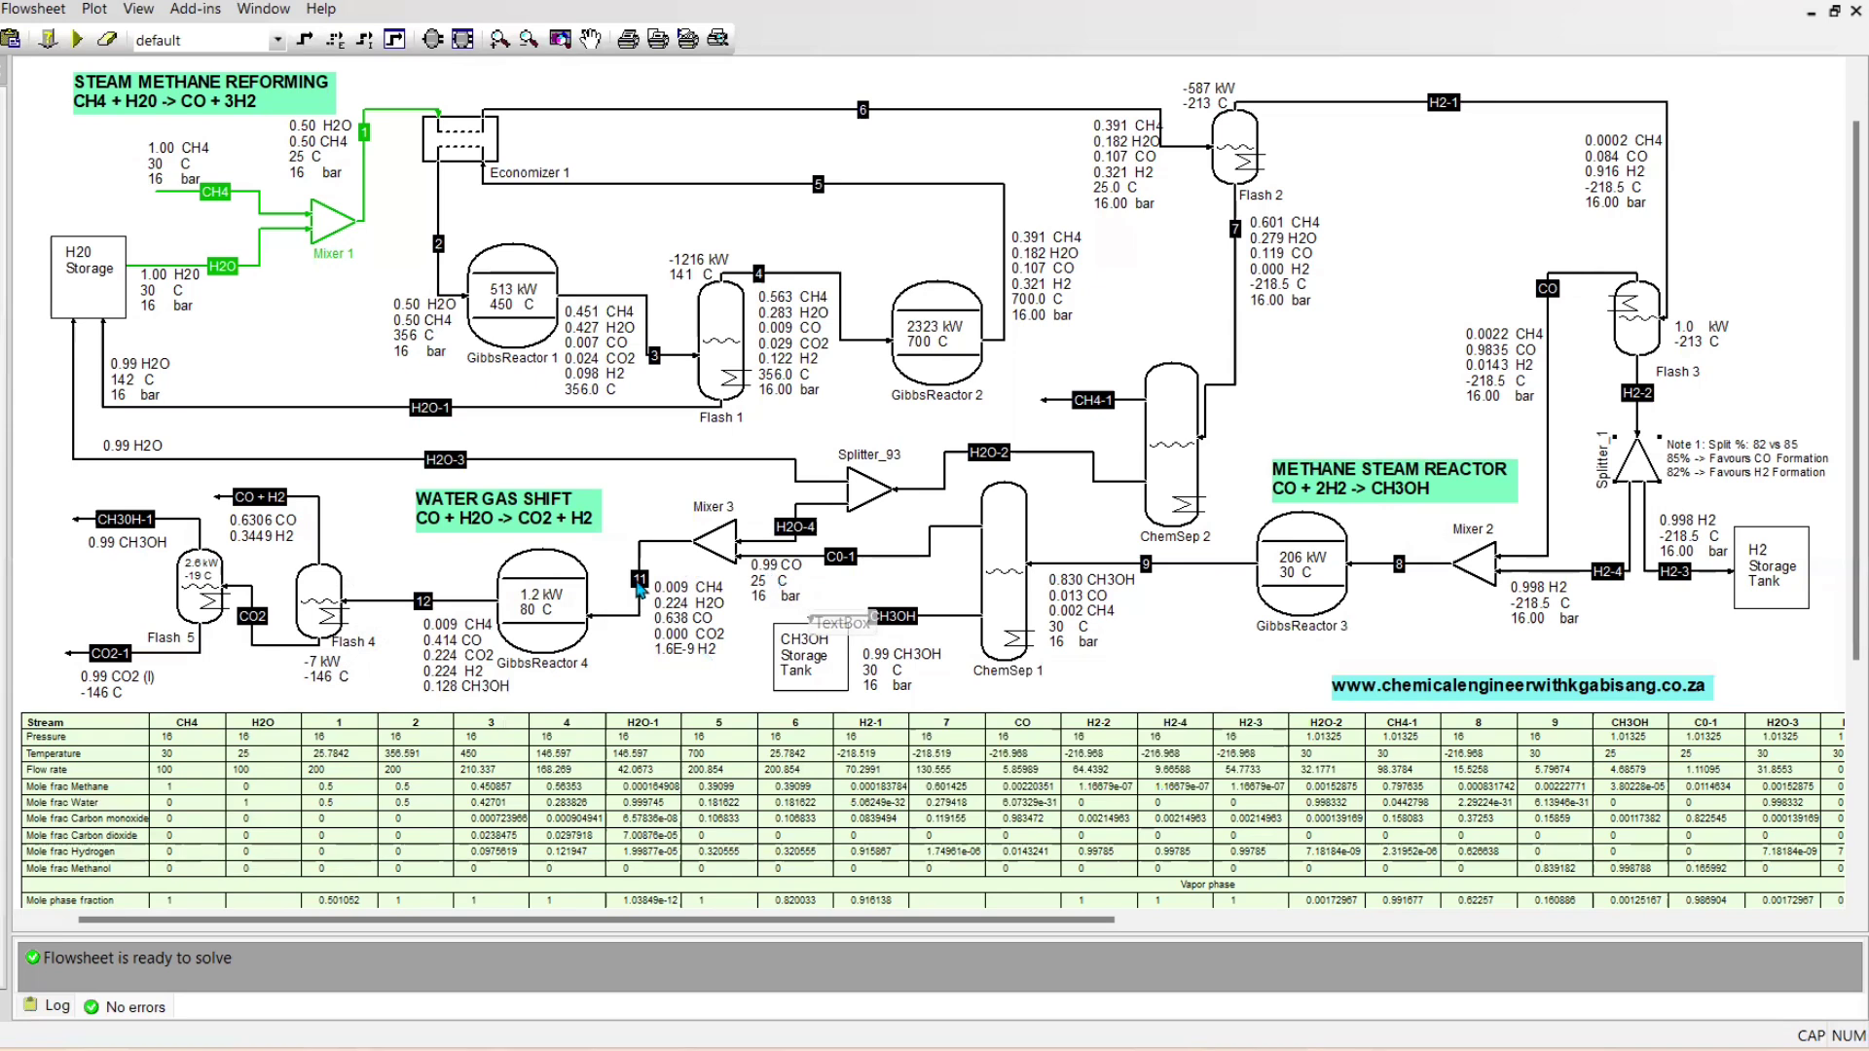
Examine GibbsReactor 4's operating parameters, reaction definition source and reactive compounds
mouse_move(747, 564)
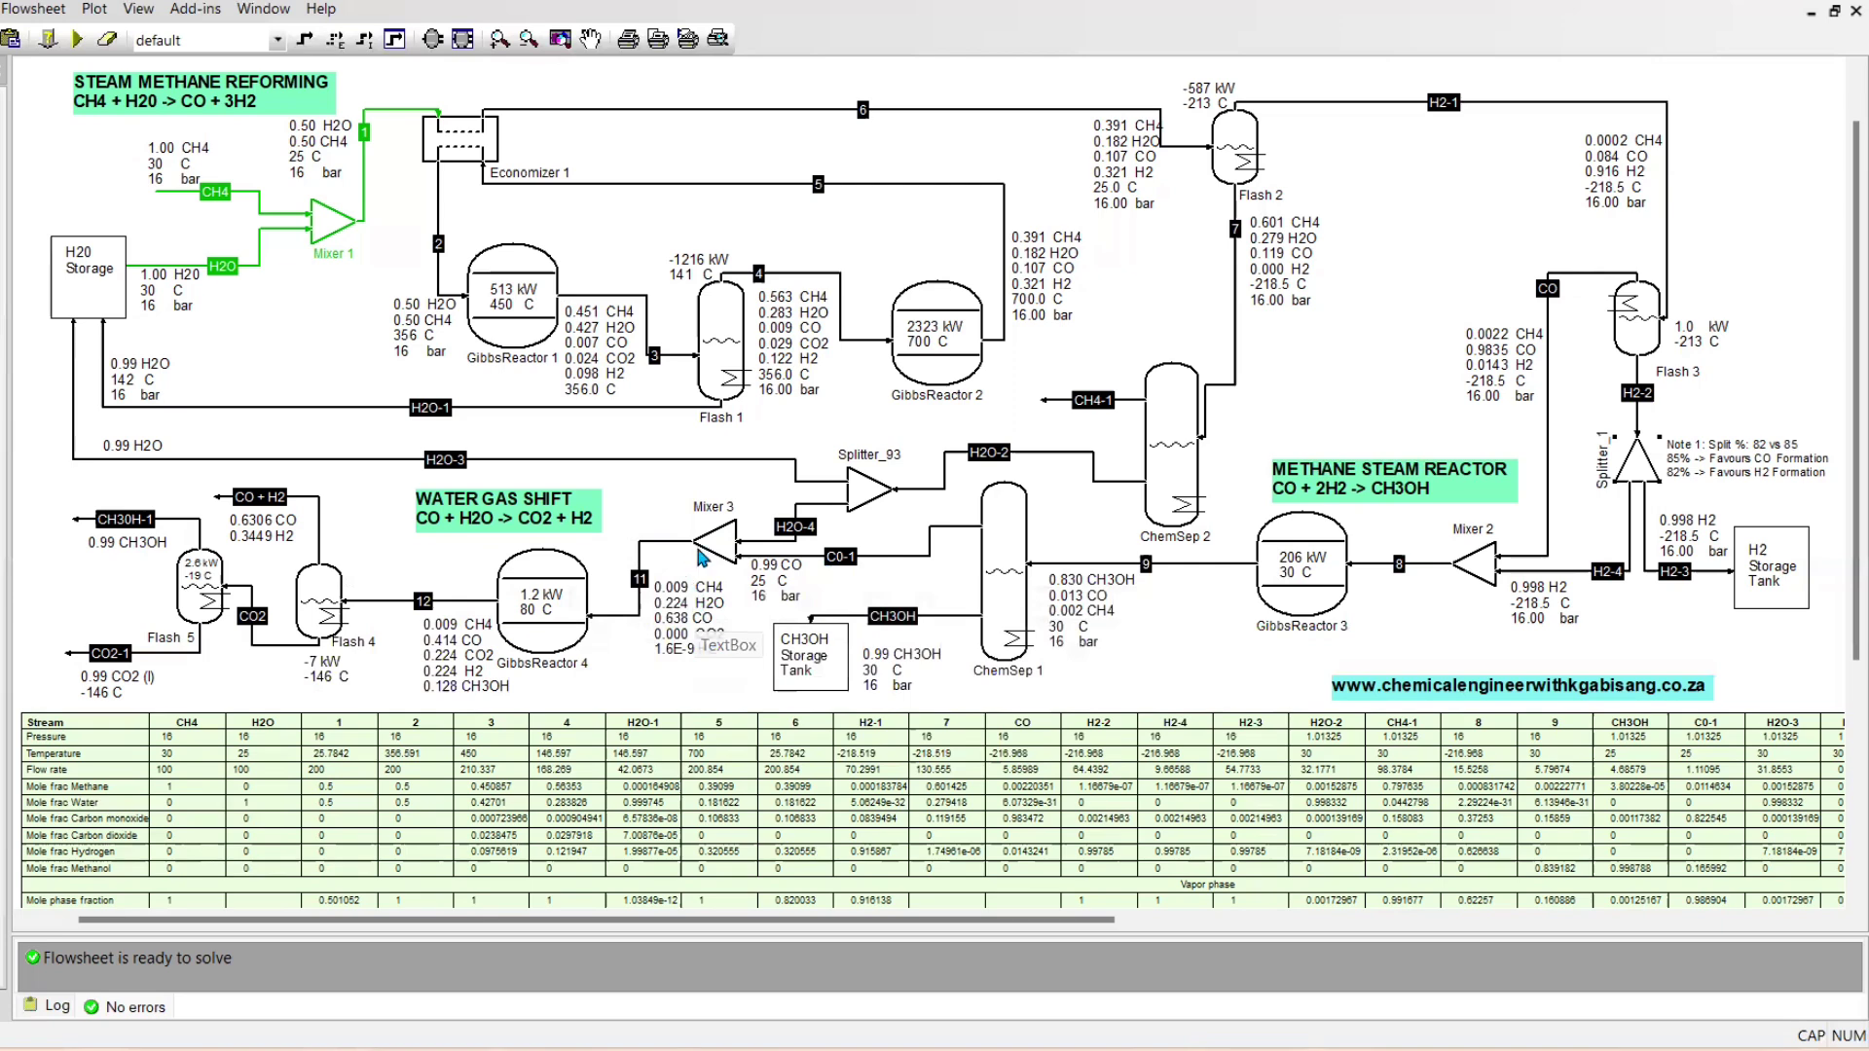
mouse_move(796, 538)
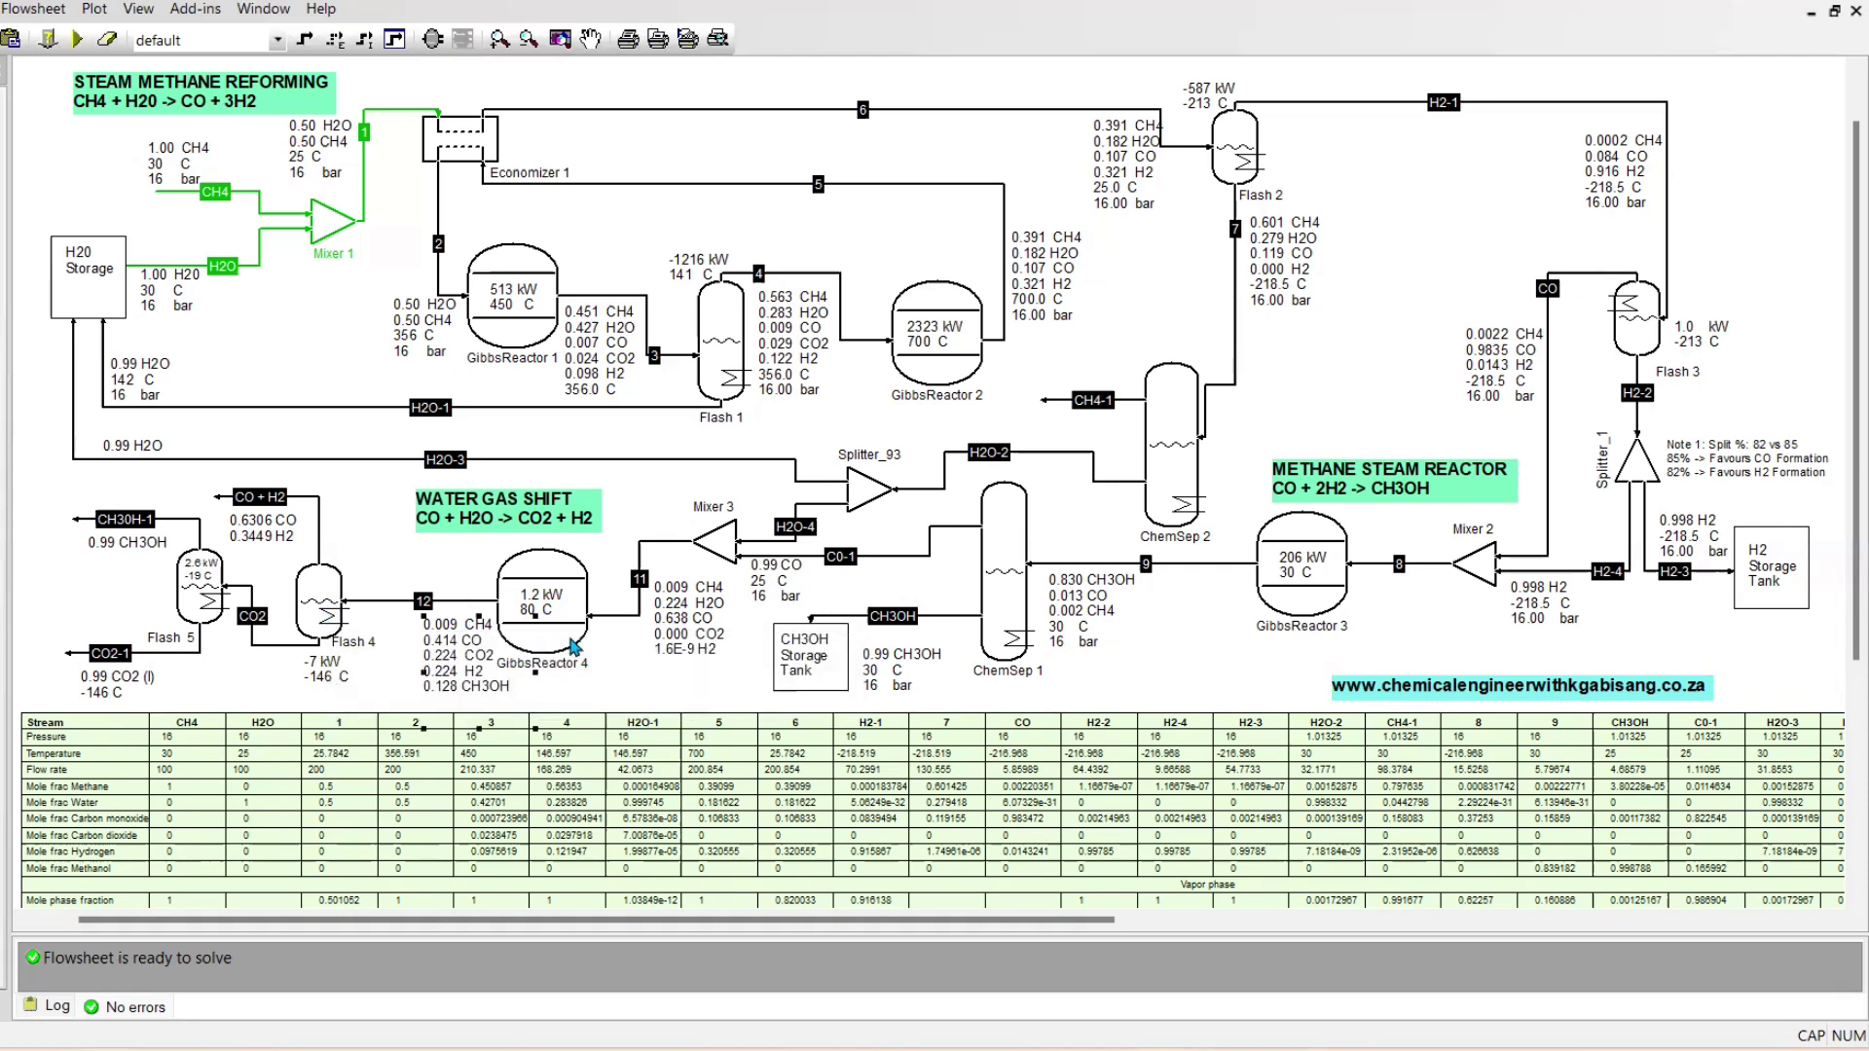
double_click(579, 582)
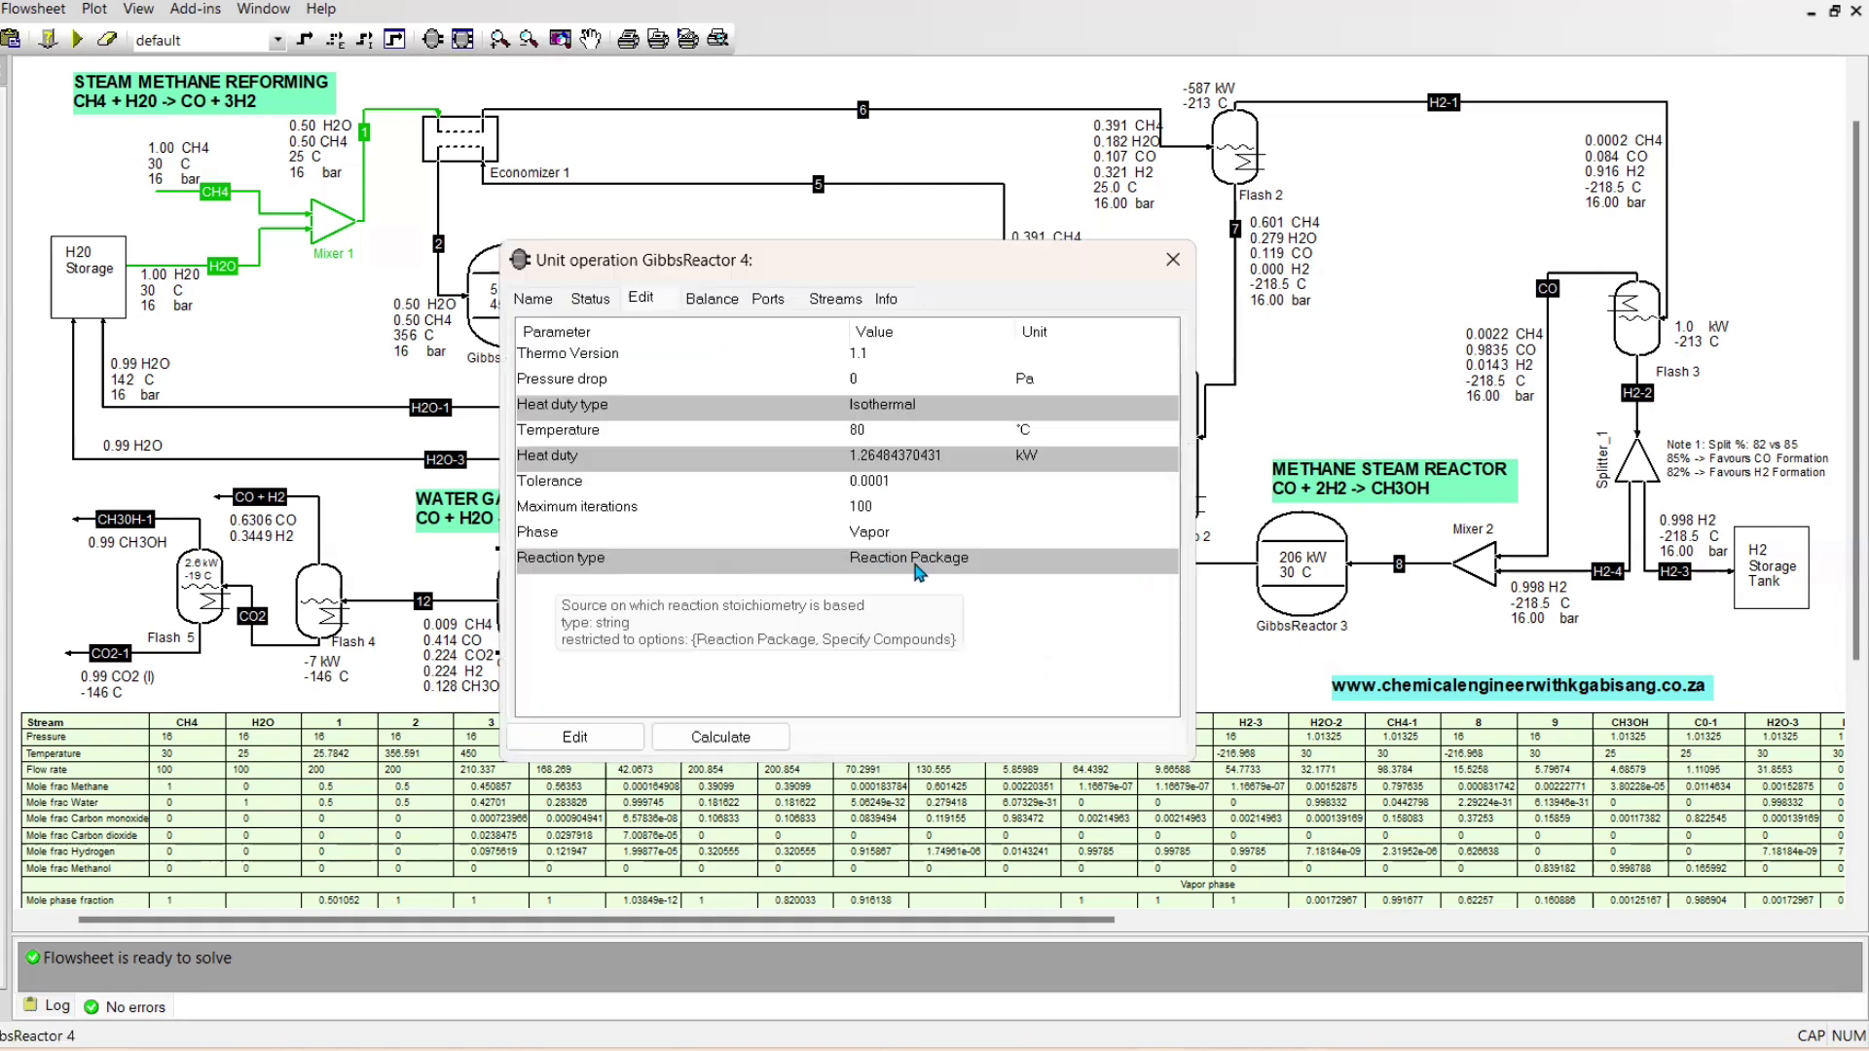
click(604, 735)
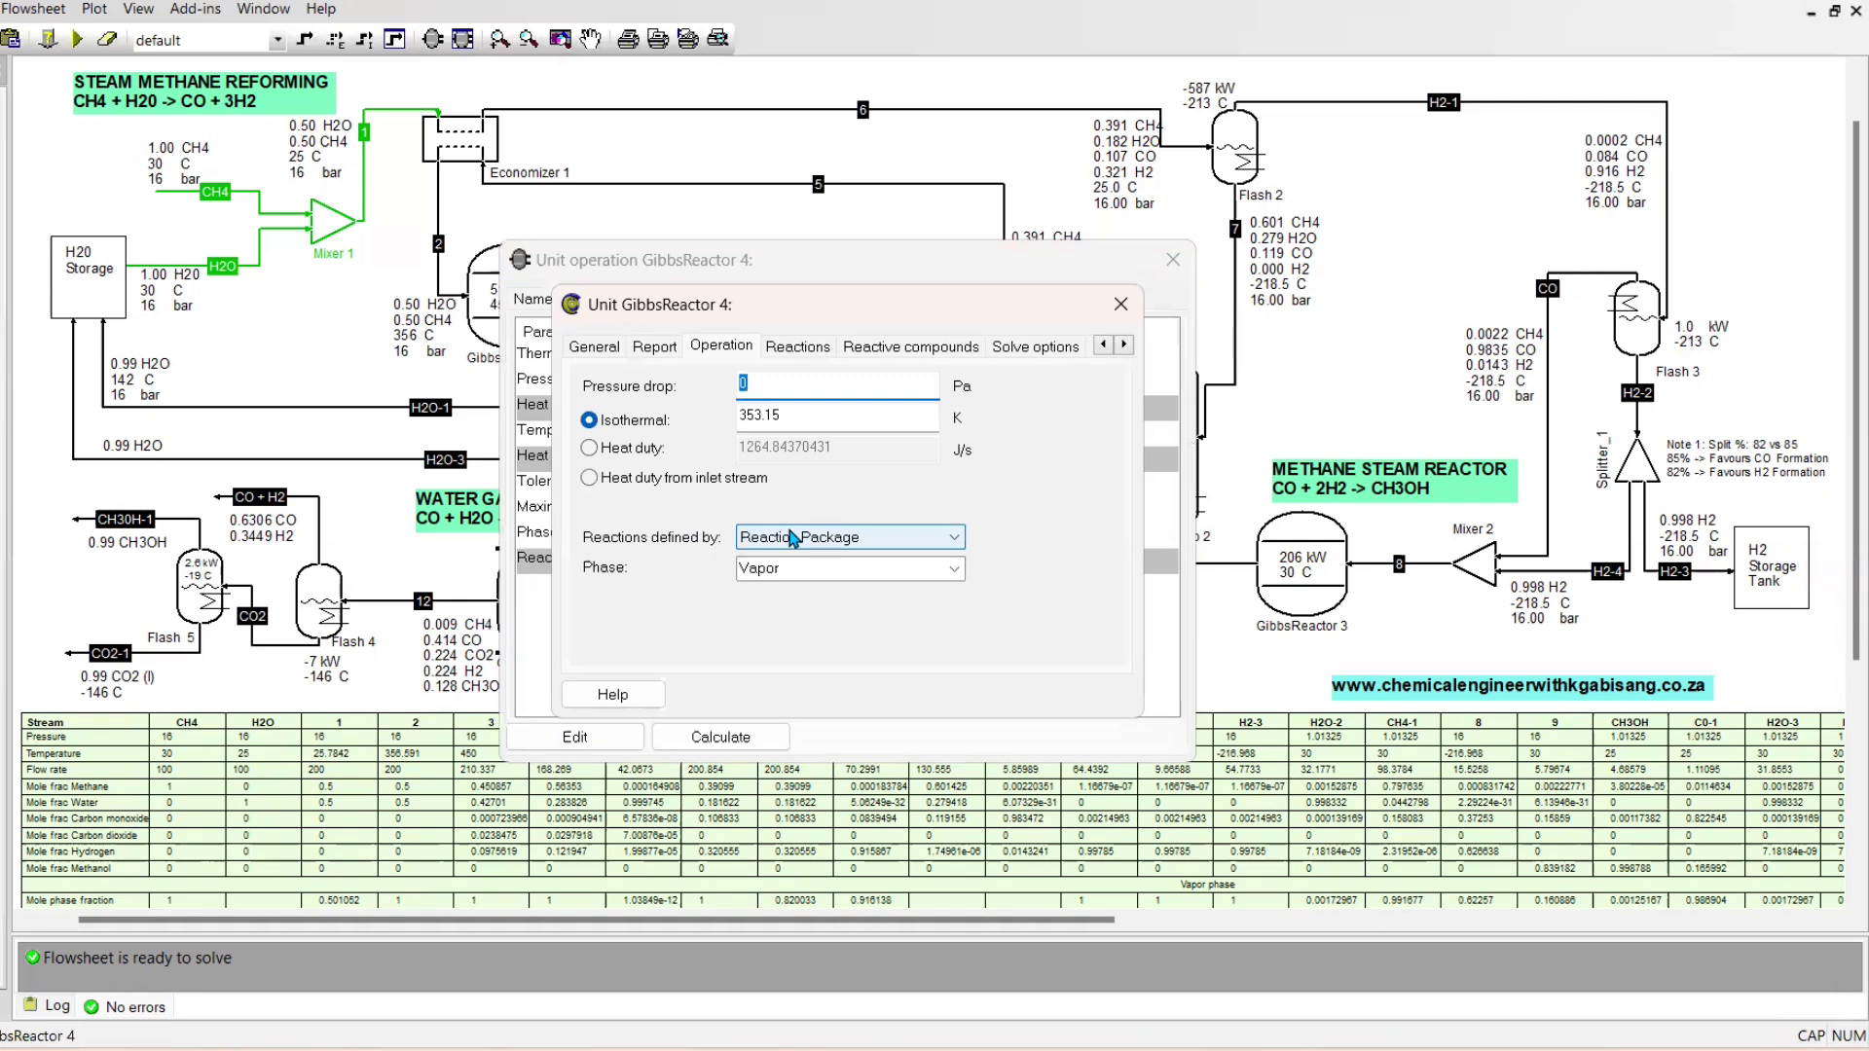
click(793, 537)
click(793, 553)
click(871, 347)
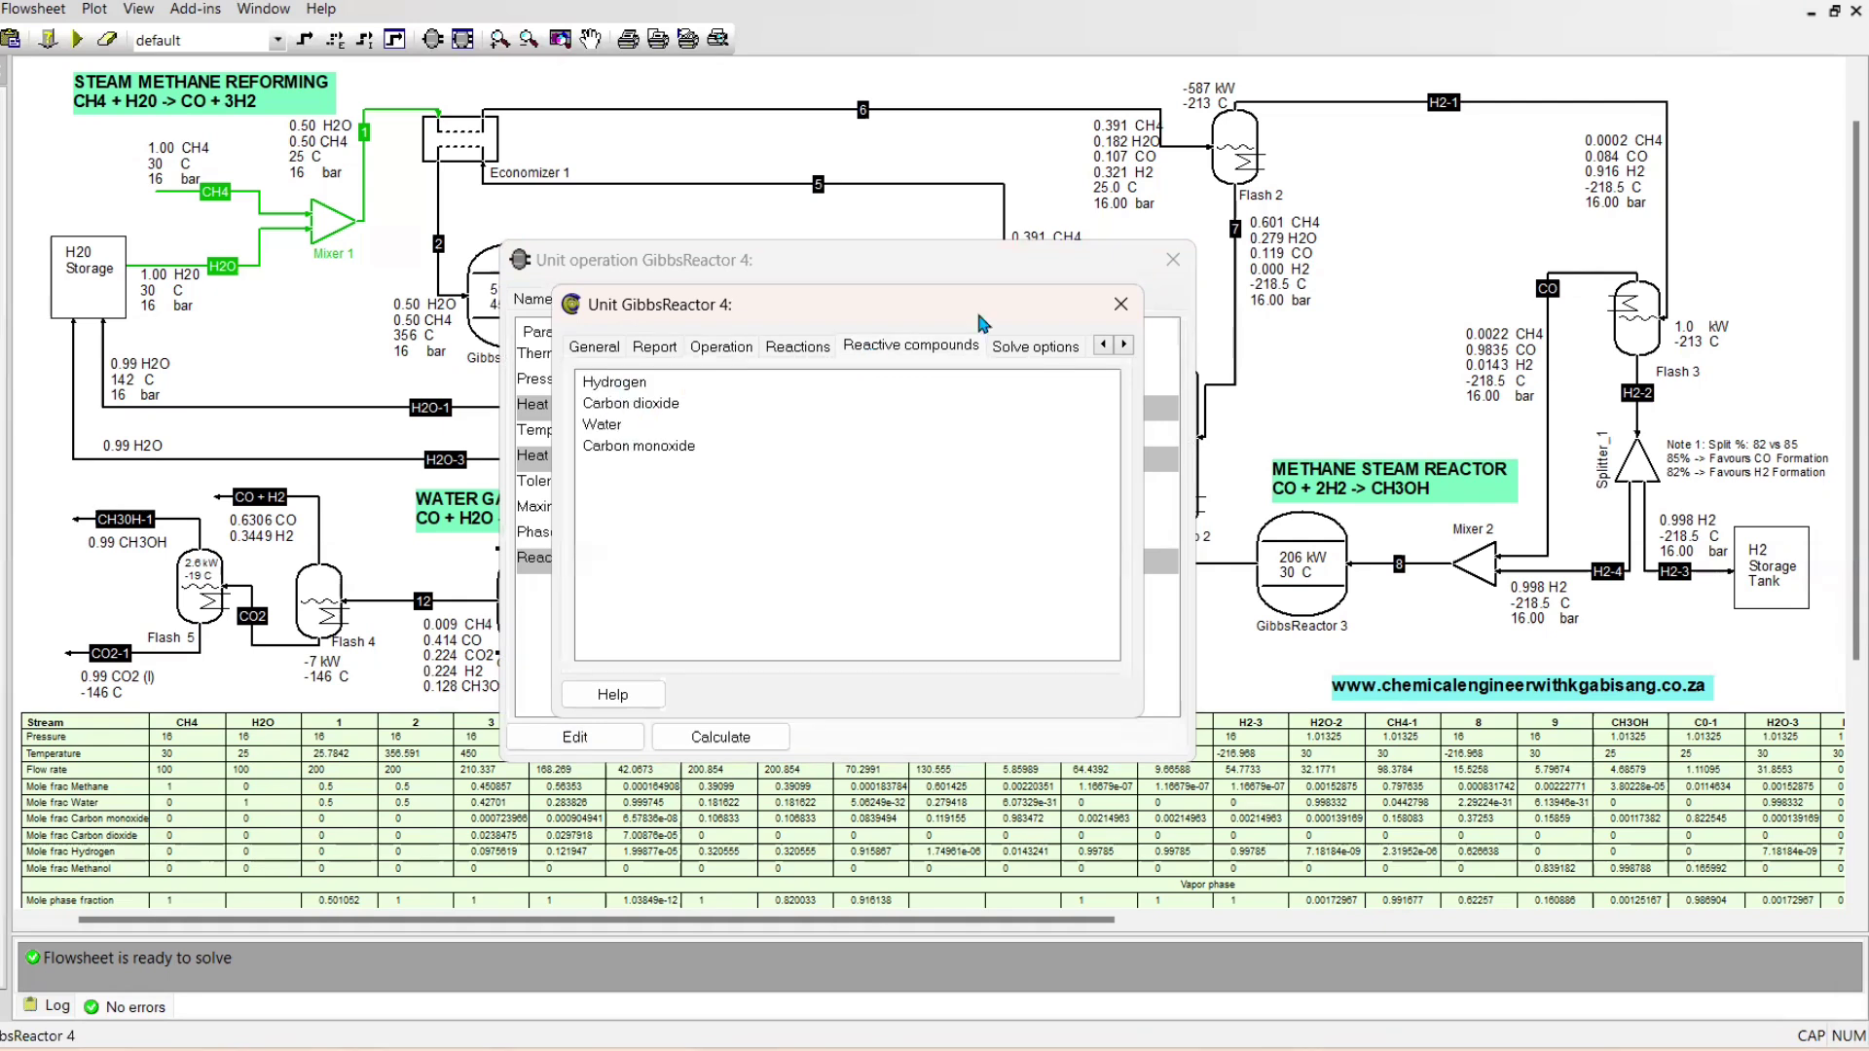
click(1174, 263)
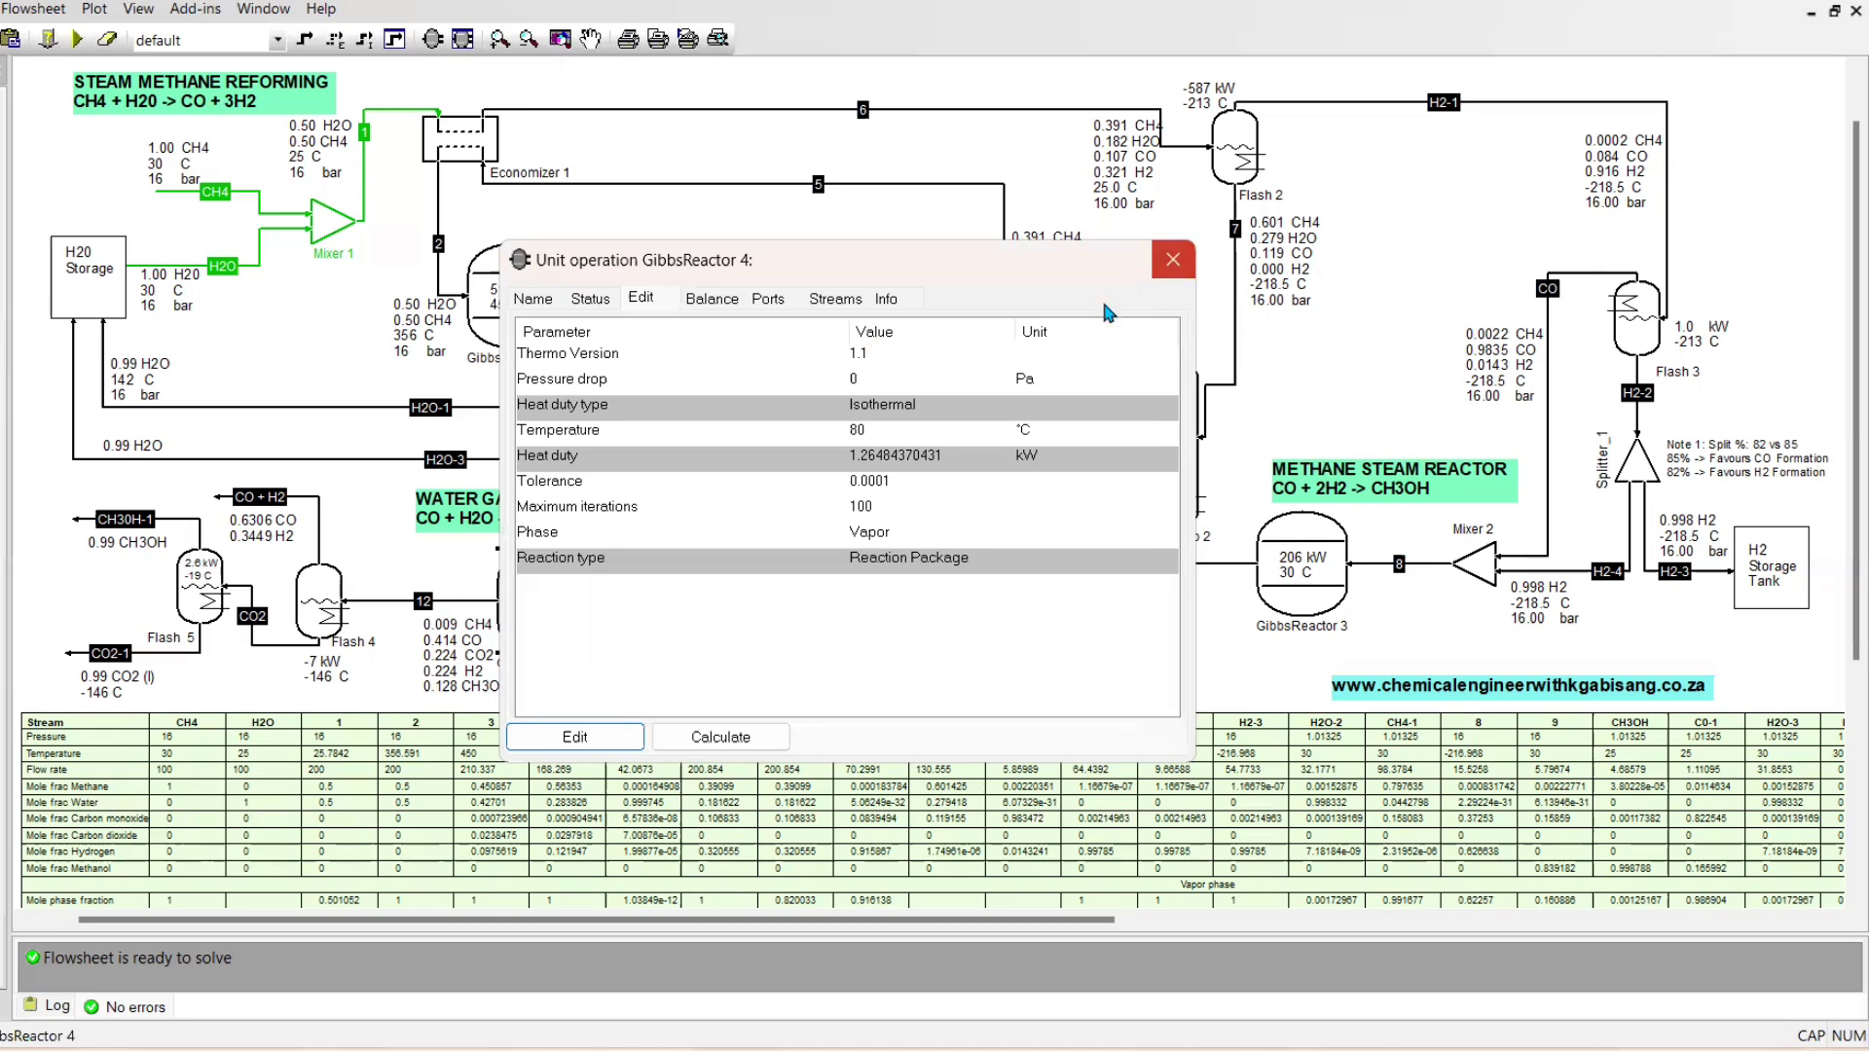
click(1101, 295)
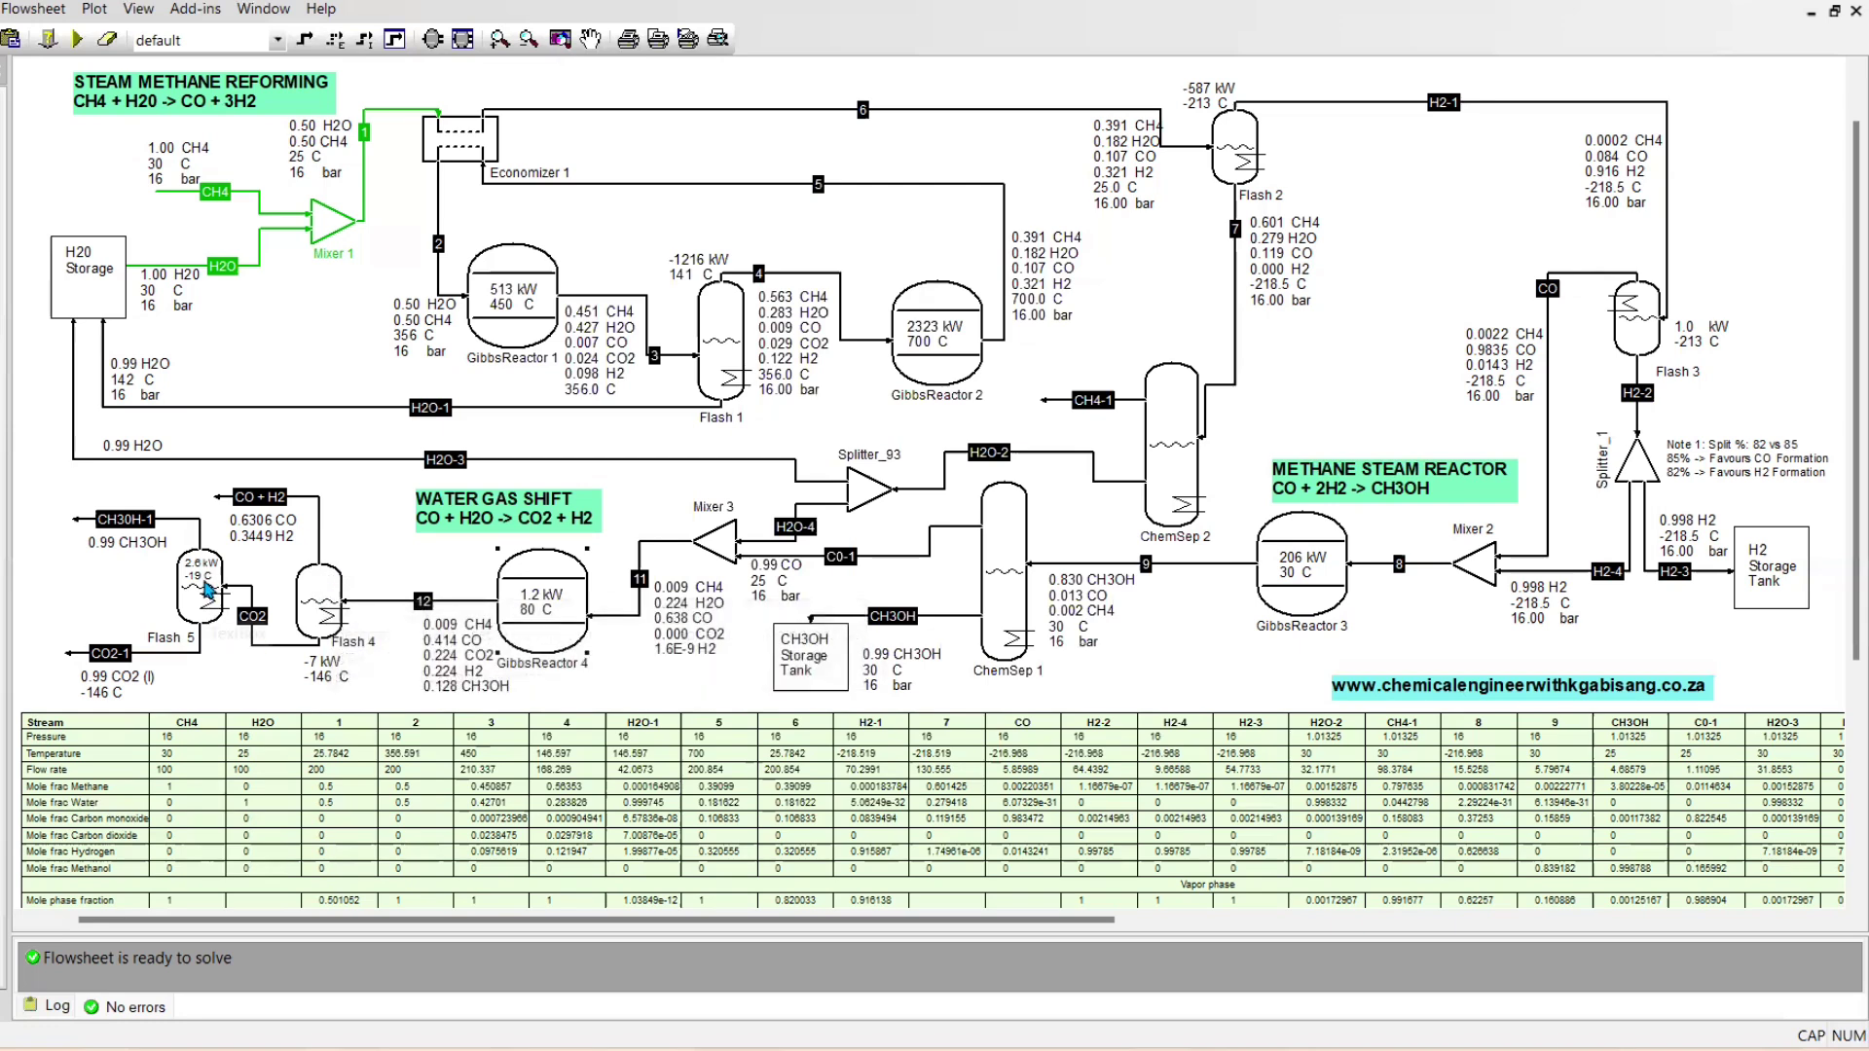
Swap the names of Flash 5's outlet streams, naming the upper outlet CO2-1 and the lower outlet CH3OH-1
mouse_move(255, 630)
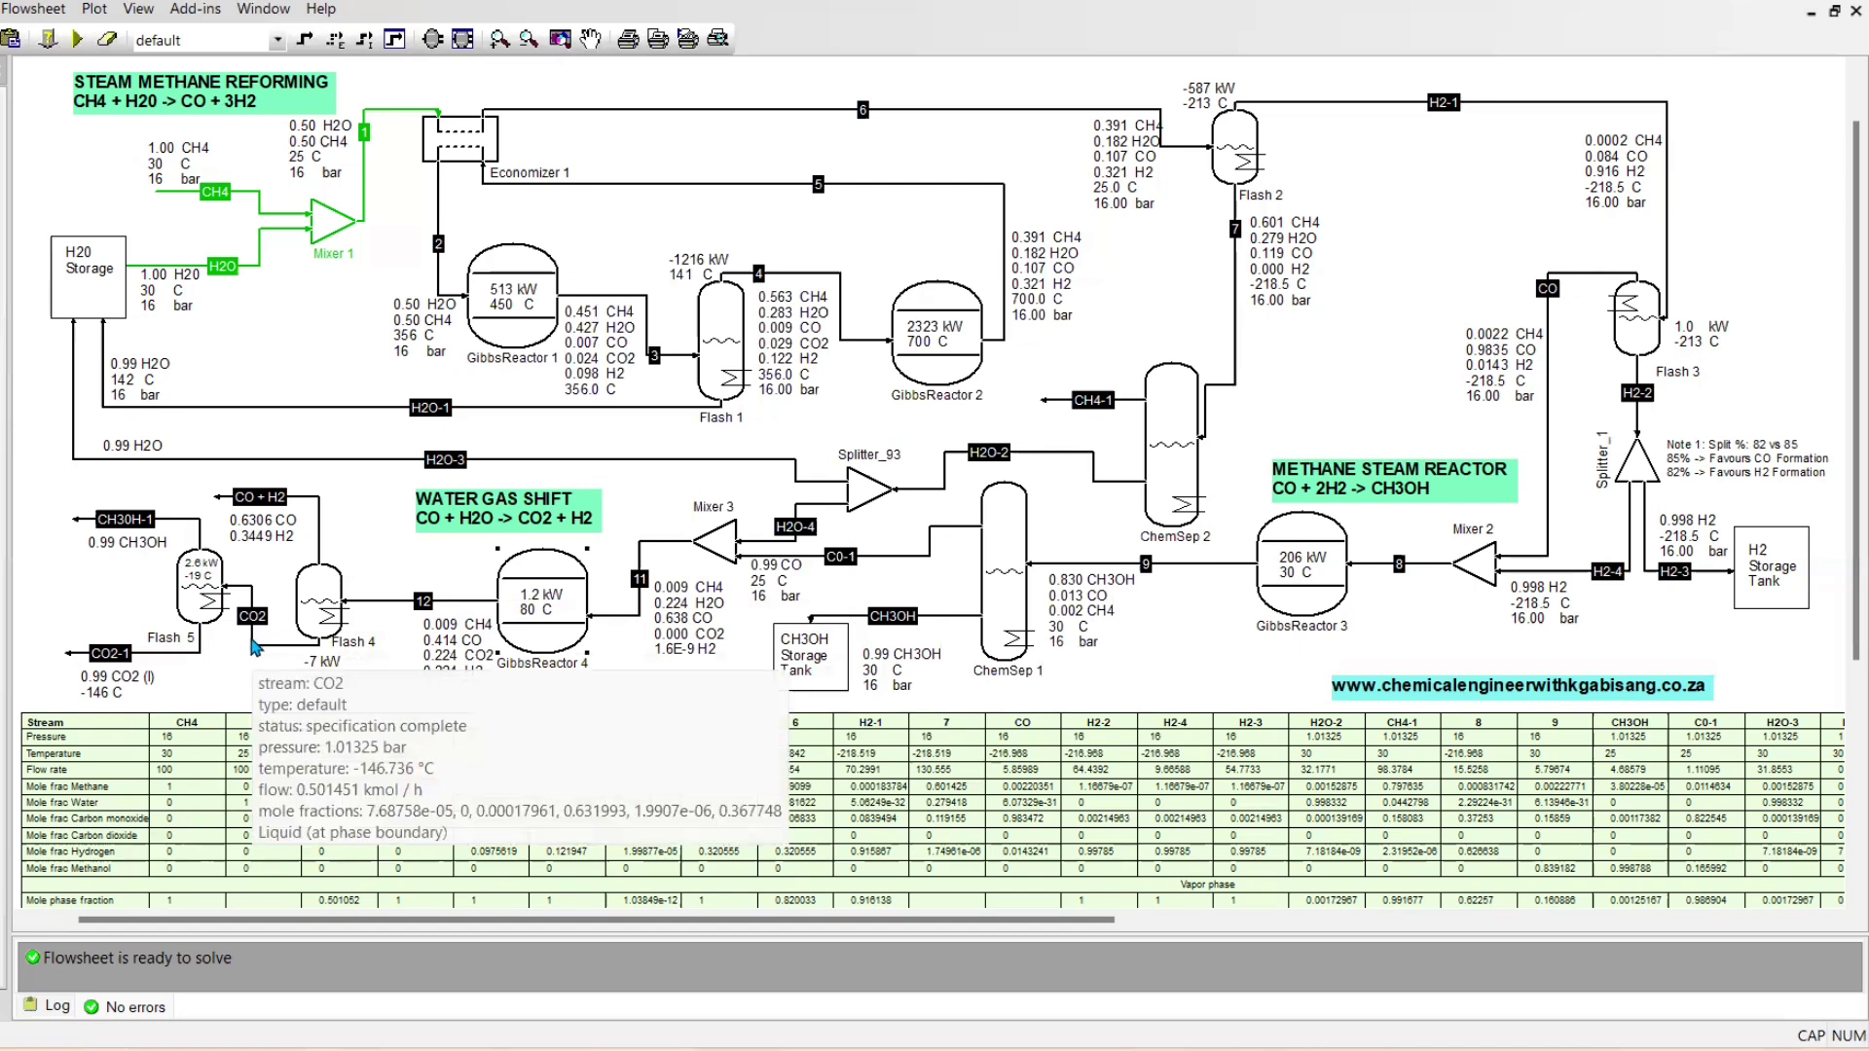
mouse_move(200, 650)
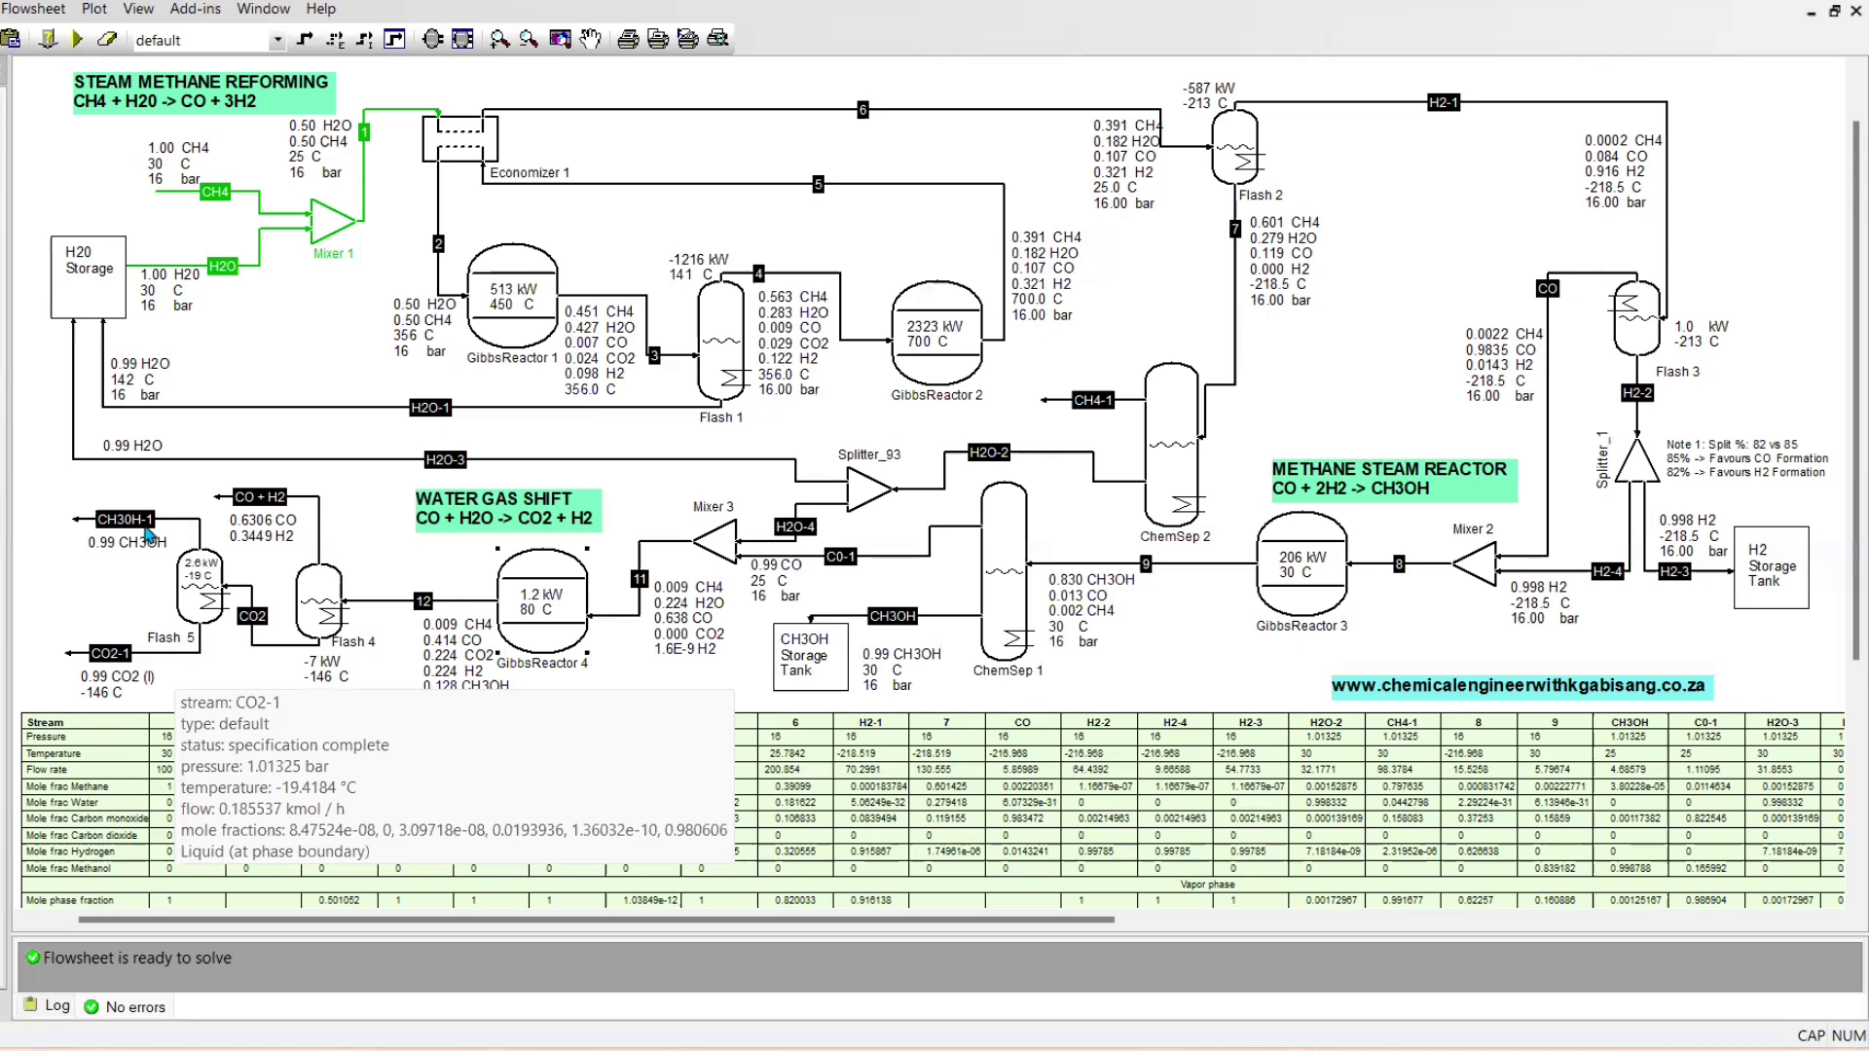
mouse_move(185, 530)
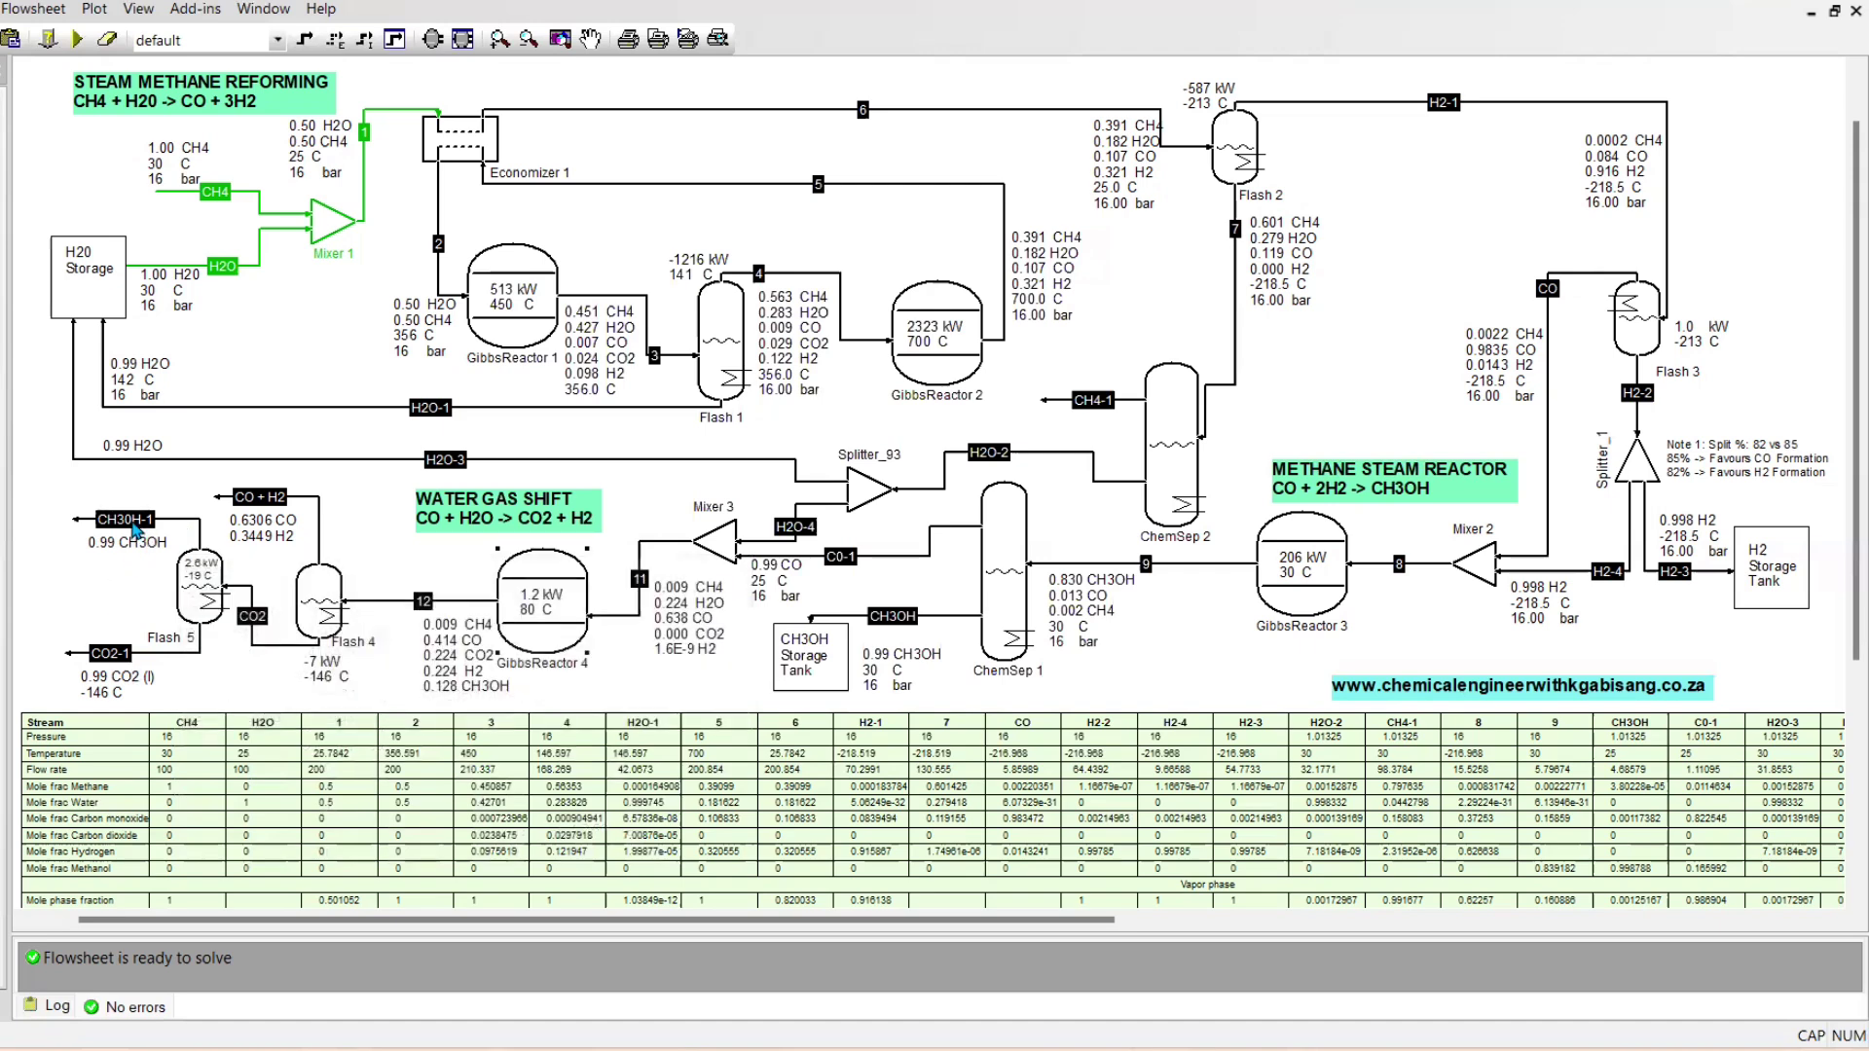
click(136, 525)
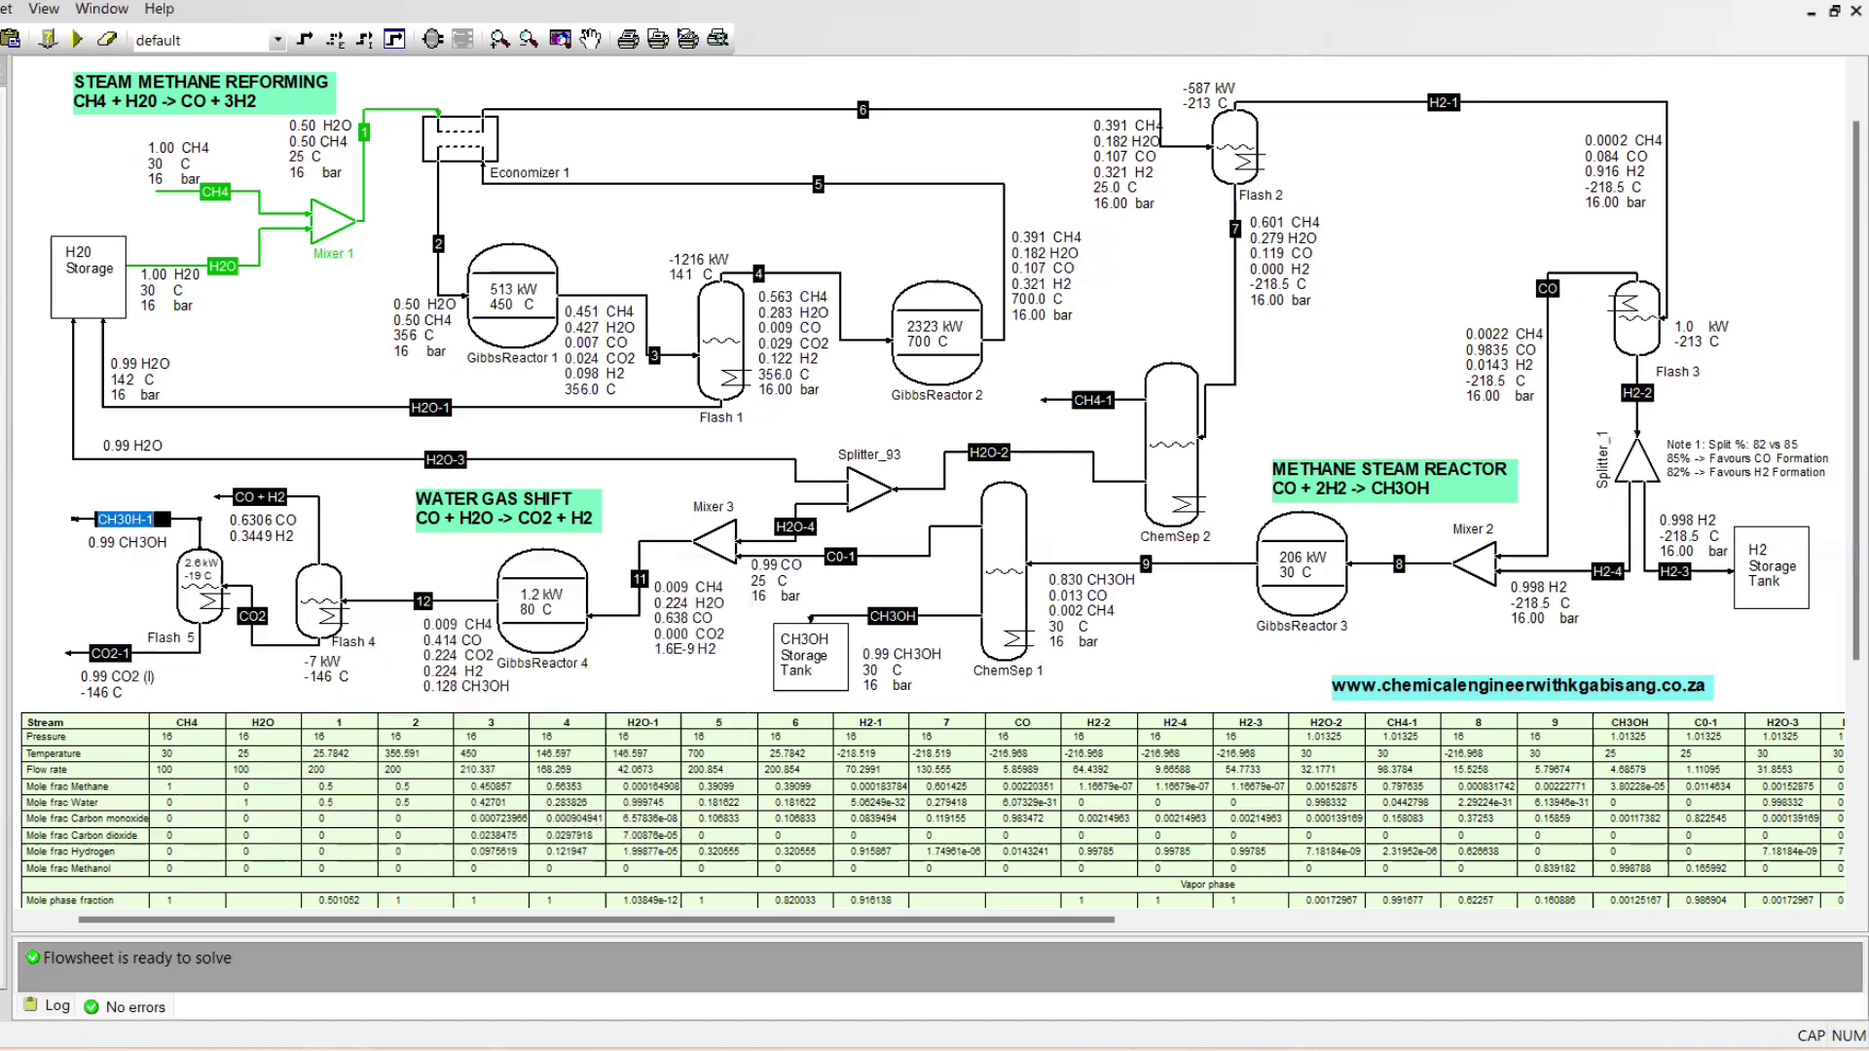
text(CO2-1)
double_click(110, 650)
text(CH3O)
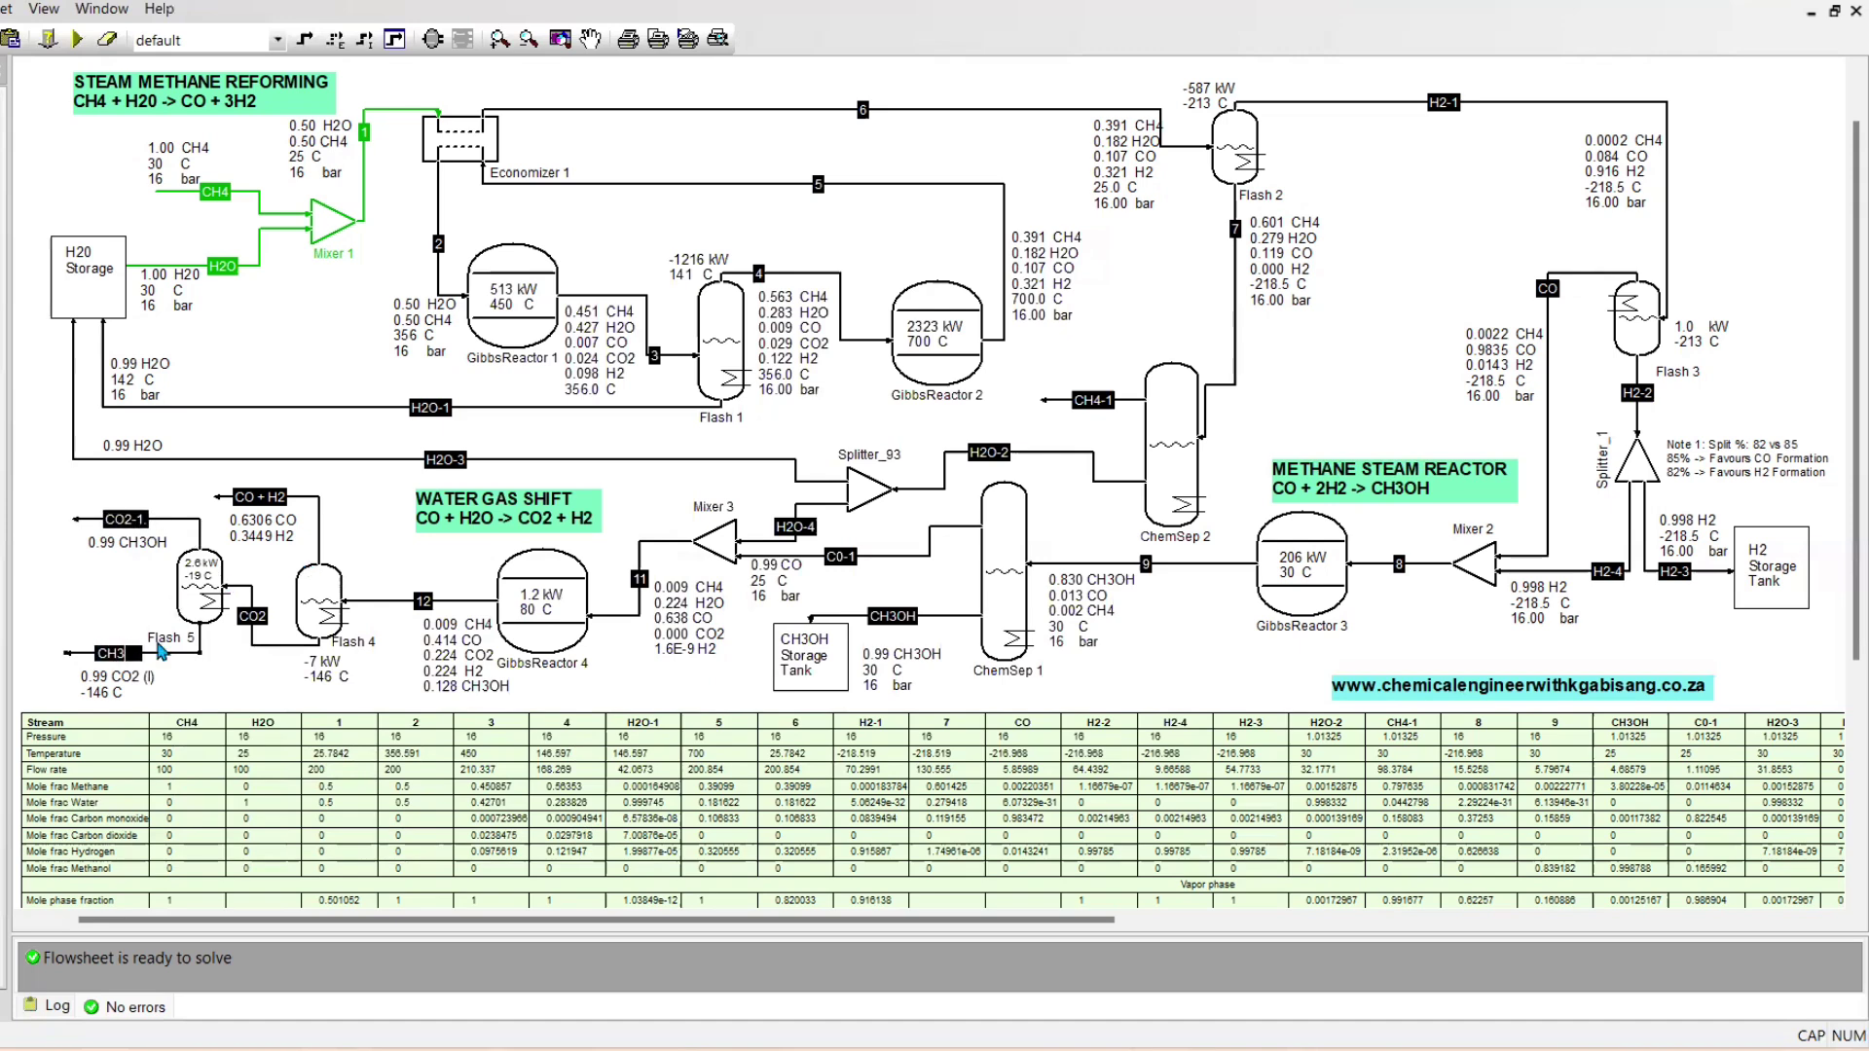
text(H-1)
key(Return)
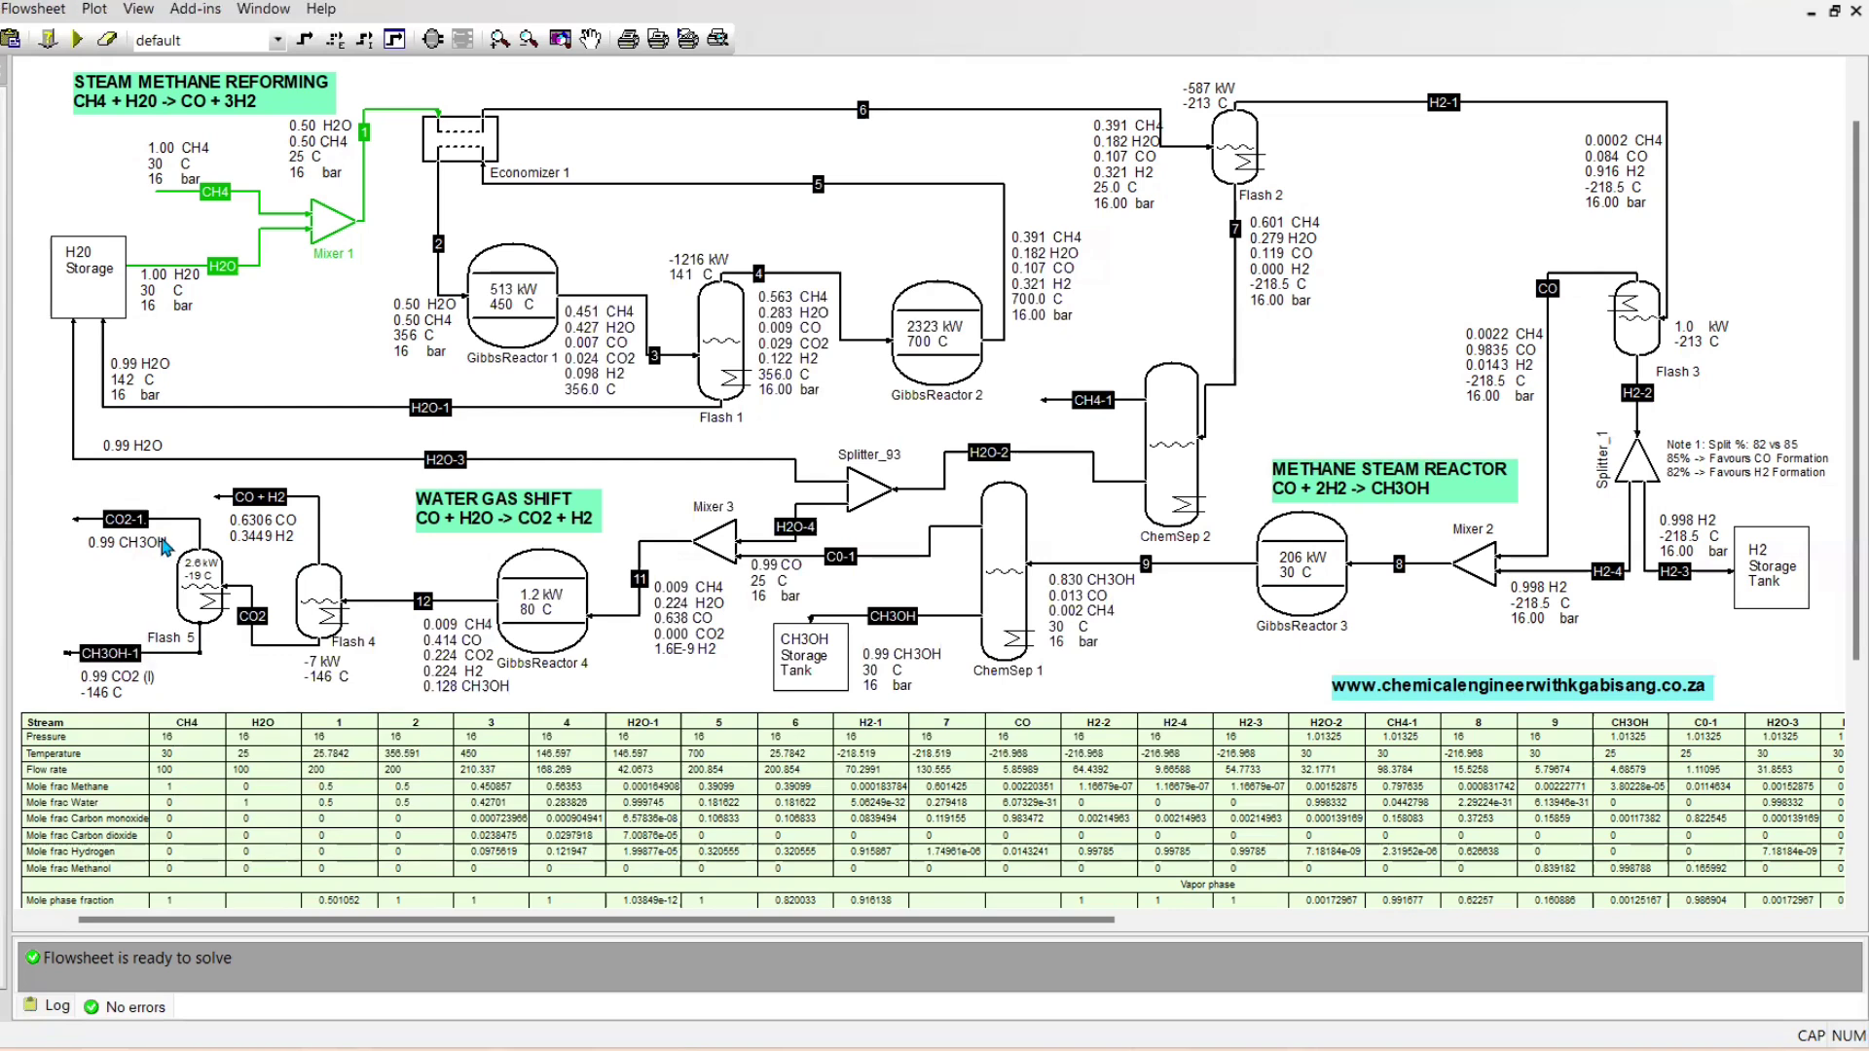
Swap the composition labels beside Flash 5's outlets to match the renamed streams and check the values in the stream report
drag(213, 686, 158, 540)
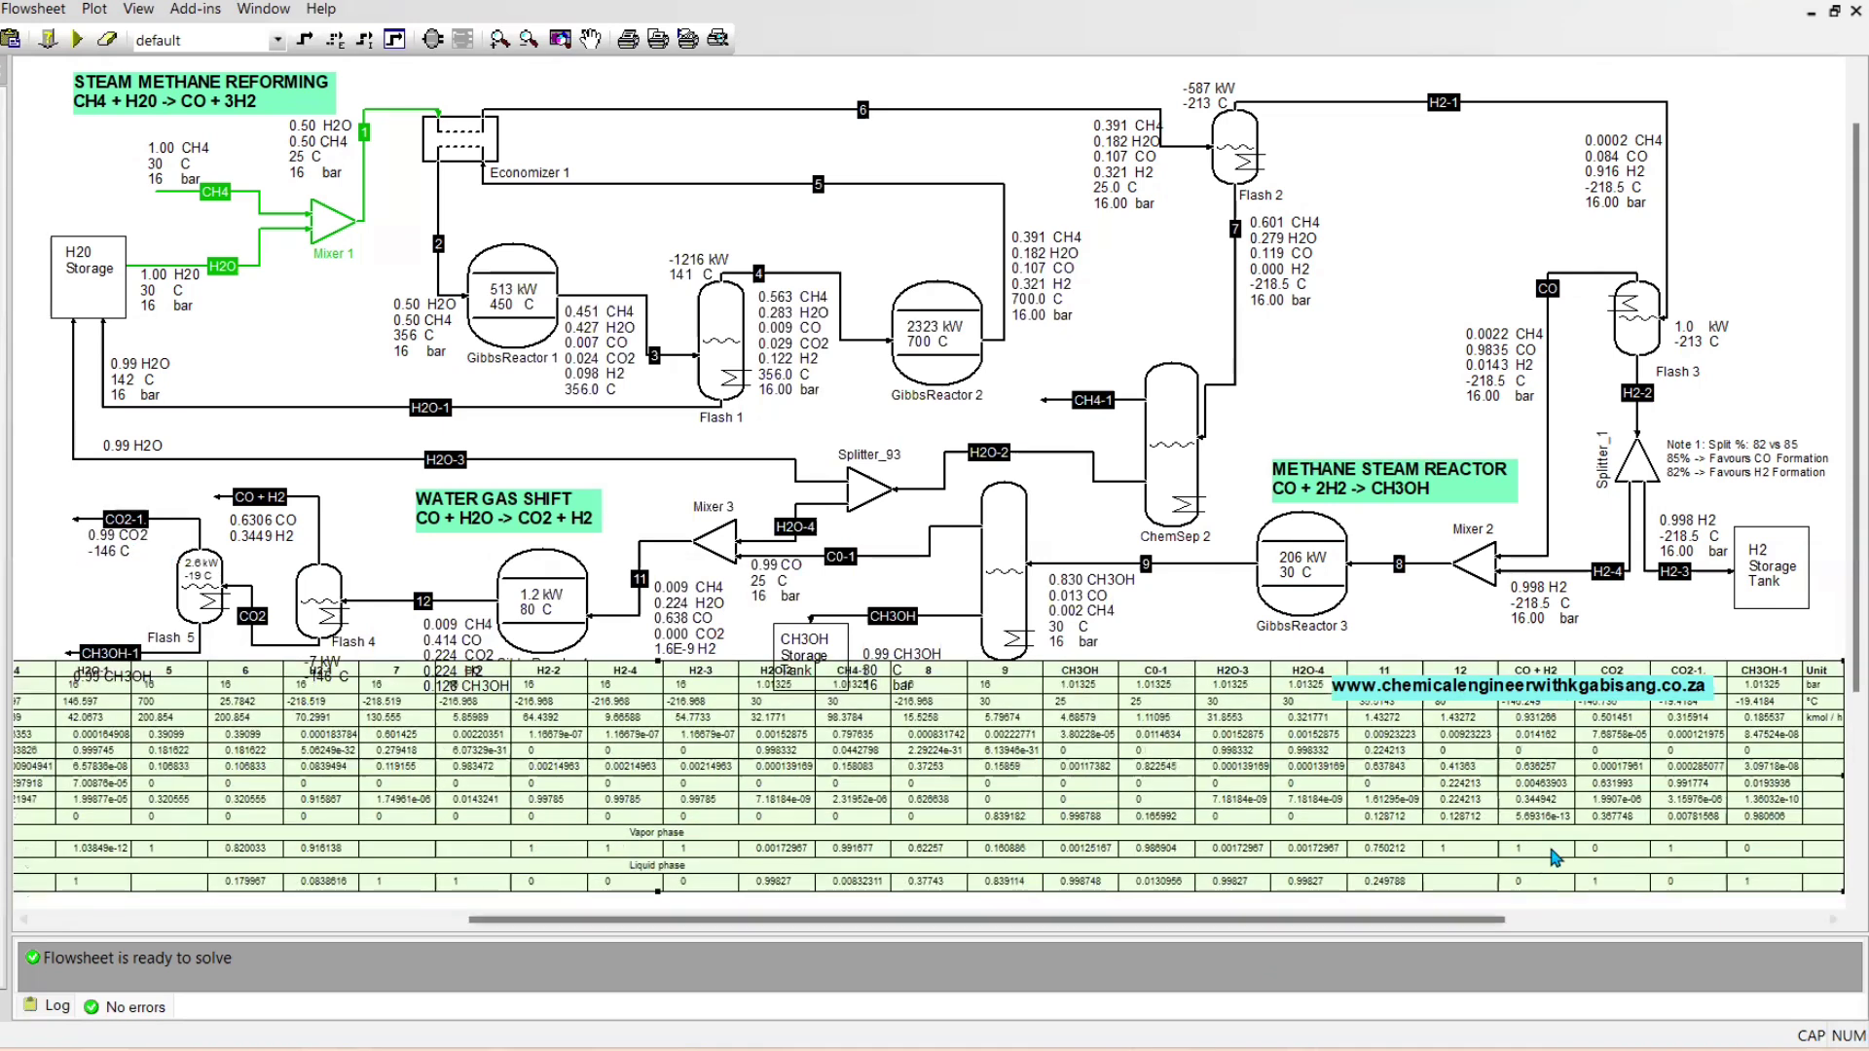
drag(1690, 780, 1684, 803)
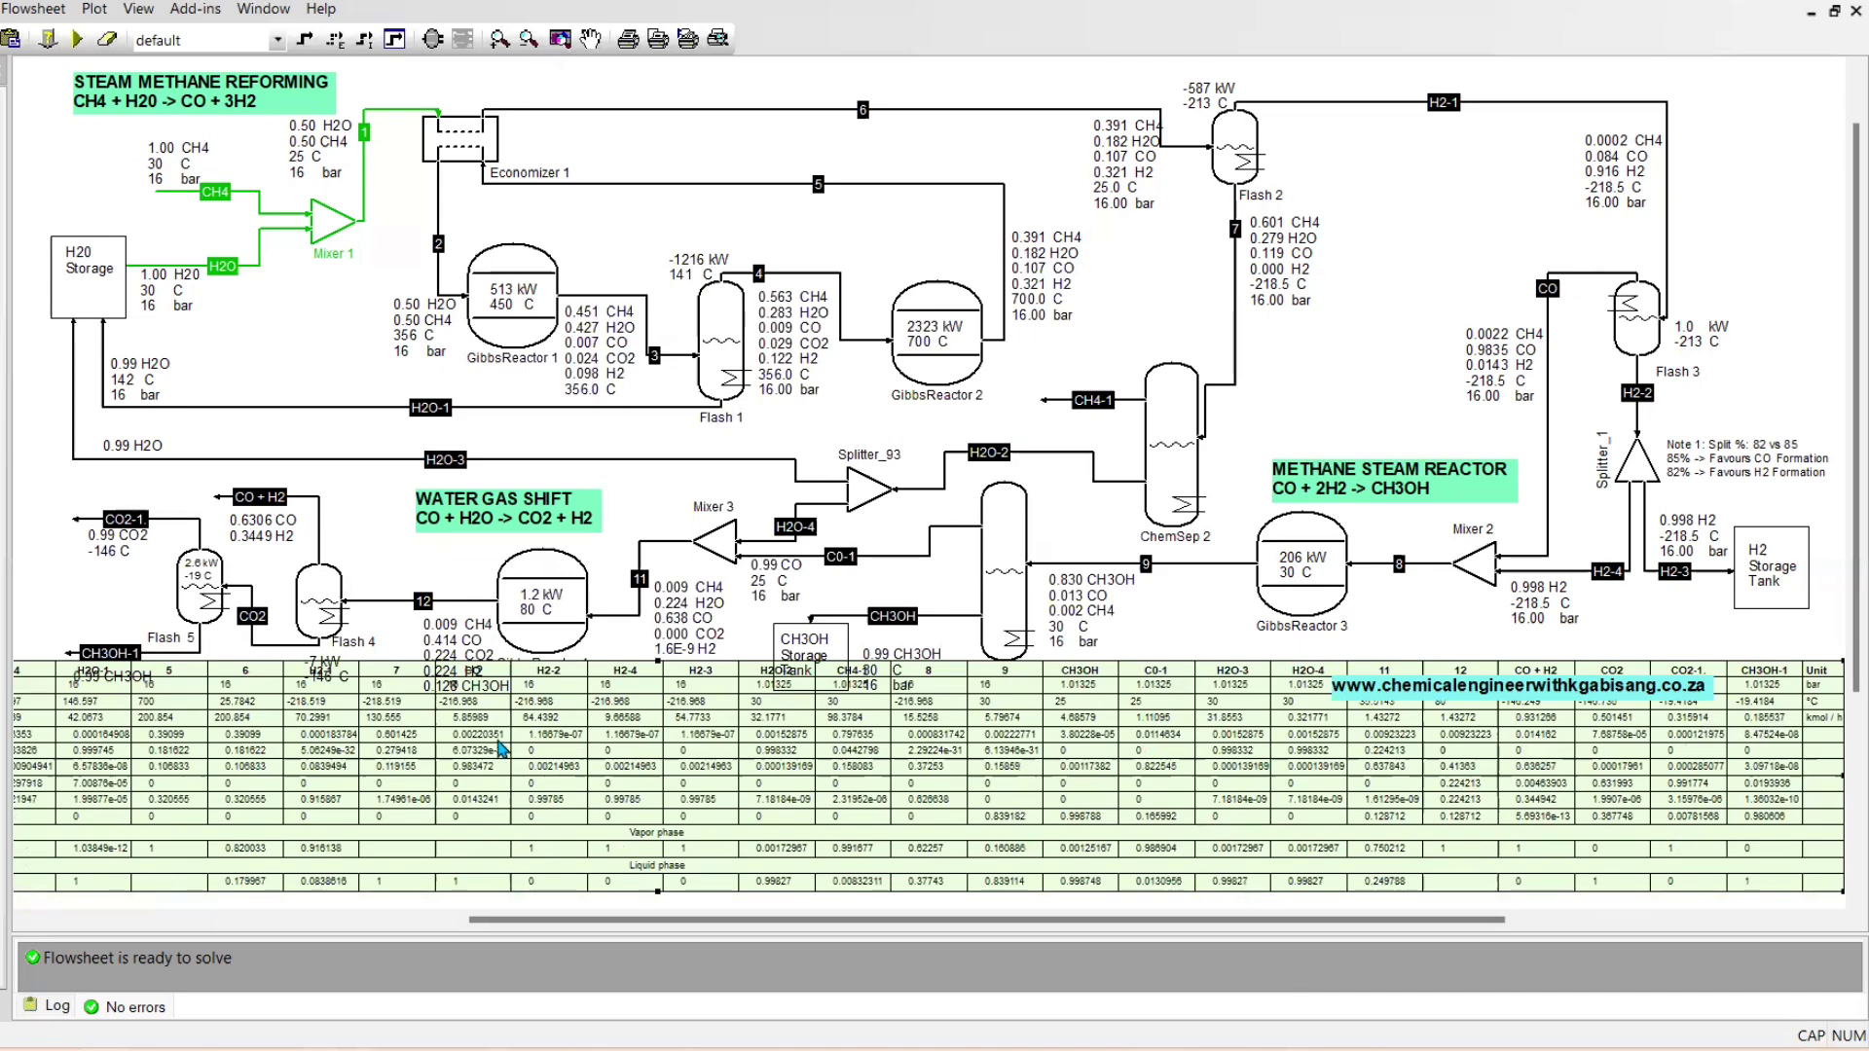
mouse_move(550, 769)
mouse_down()
mouse_move(1007, 808)
mouse_move(355, 772)
mouse_move(564, 802)
mouse_up()
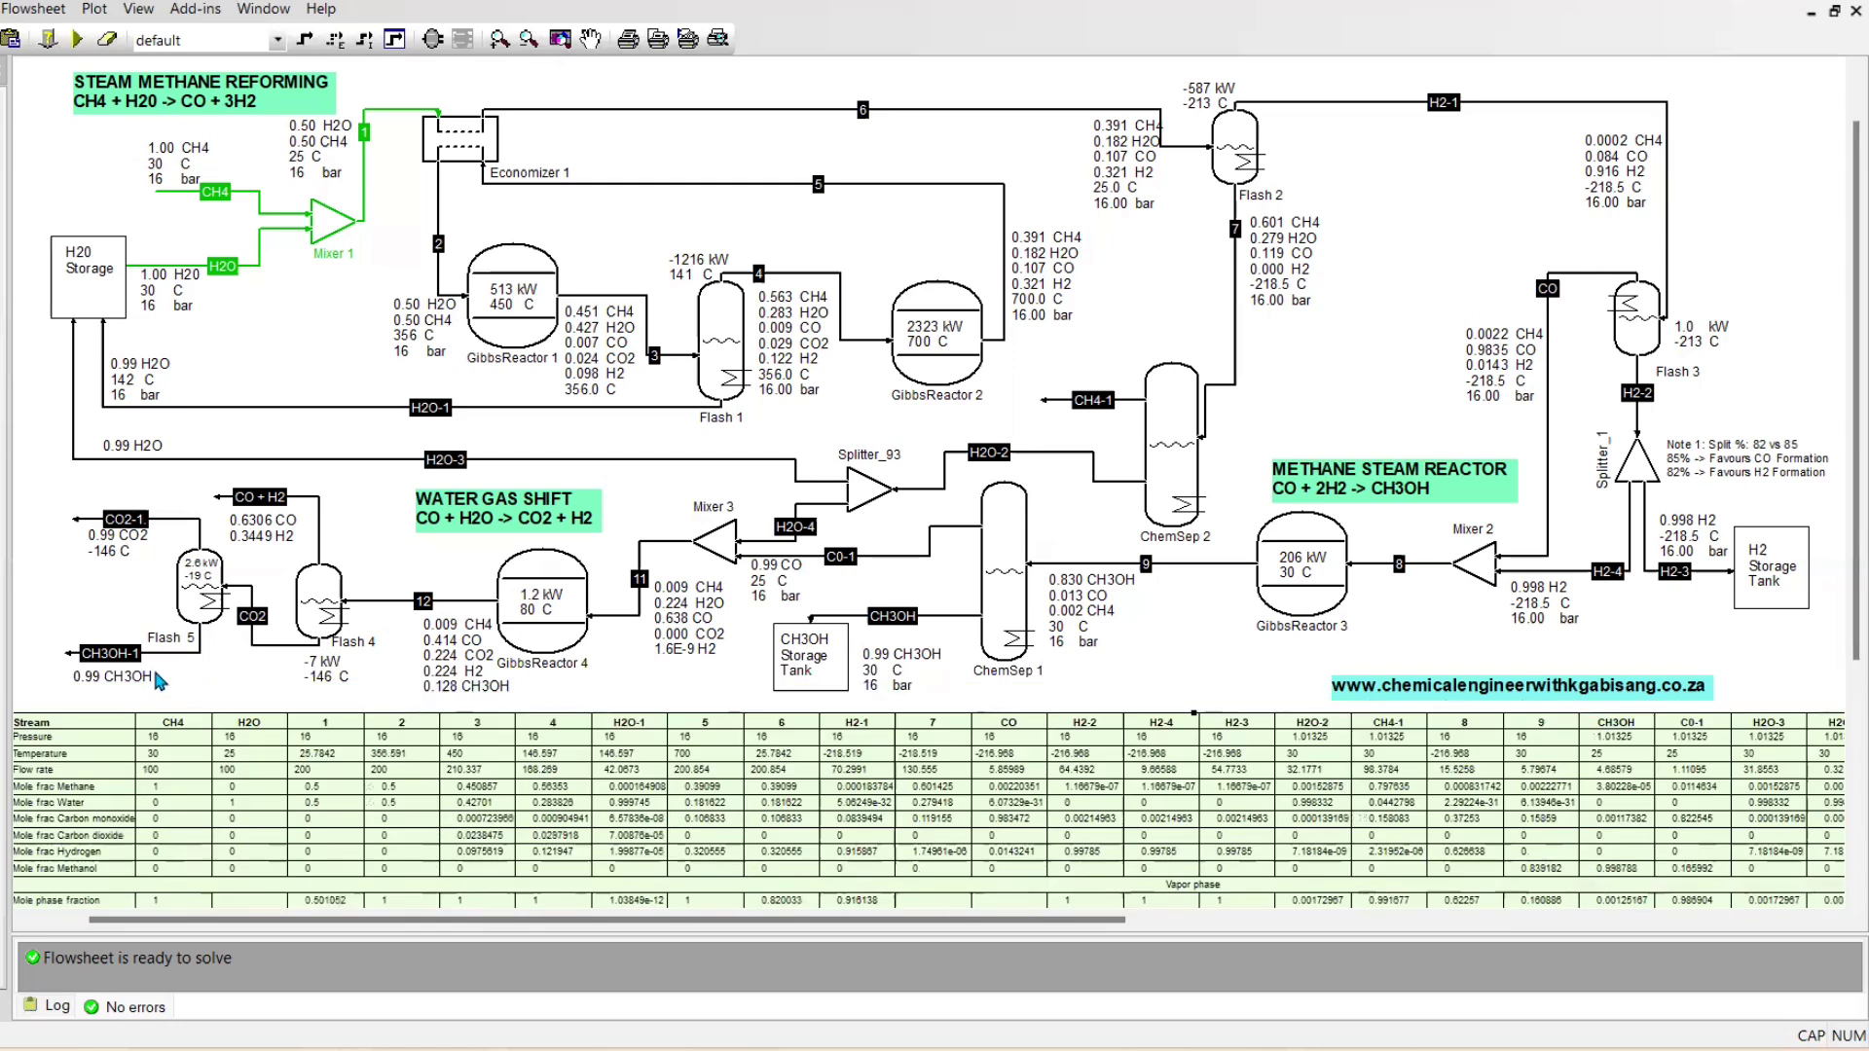
Add the phases to Flash 5's outlet labels so they read 0.99 CH3OH (l) and 0.99 CO2 (v)
click(153, 668)
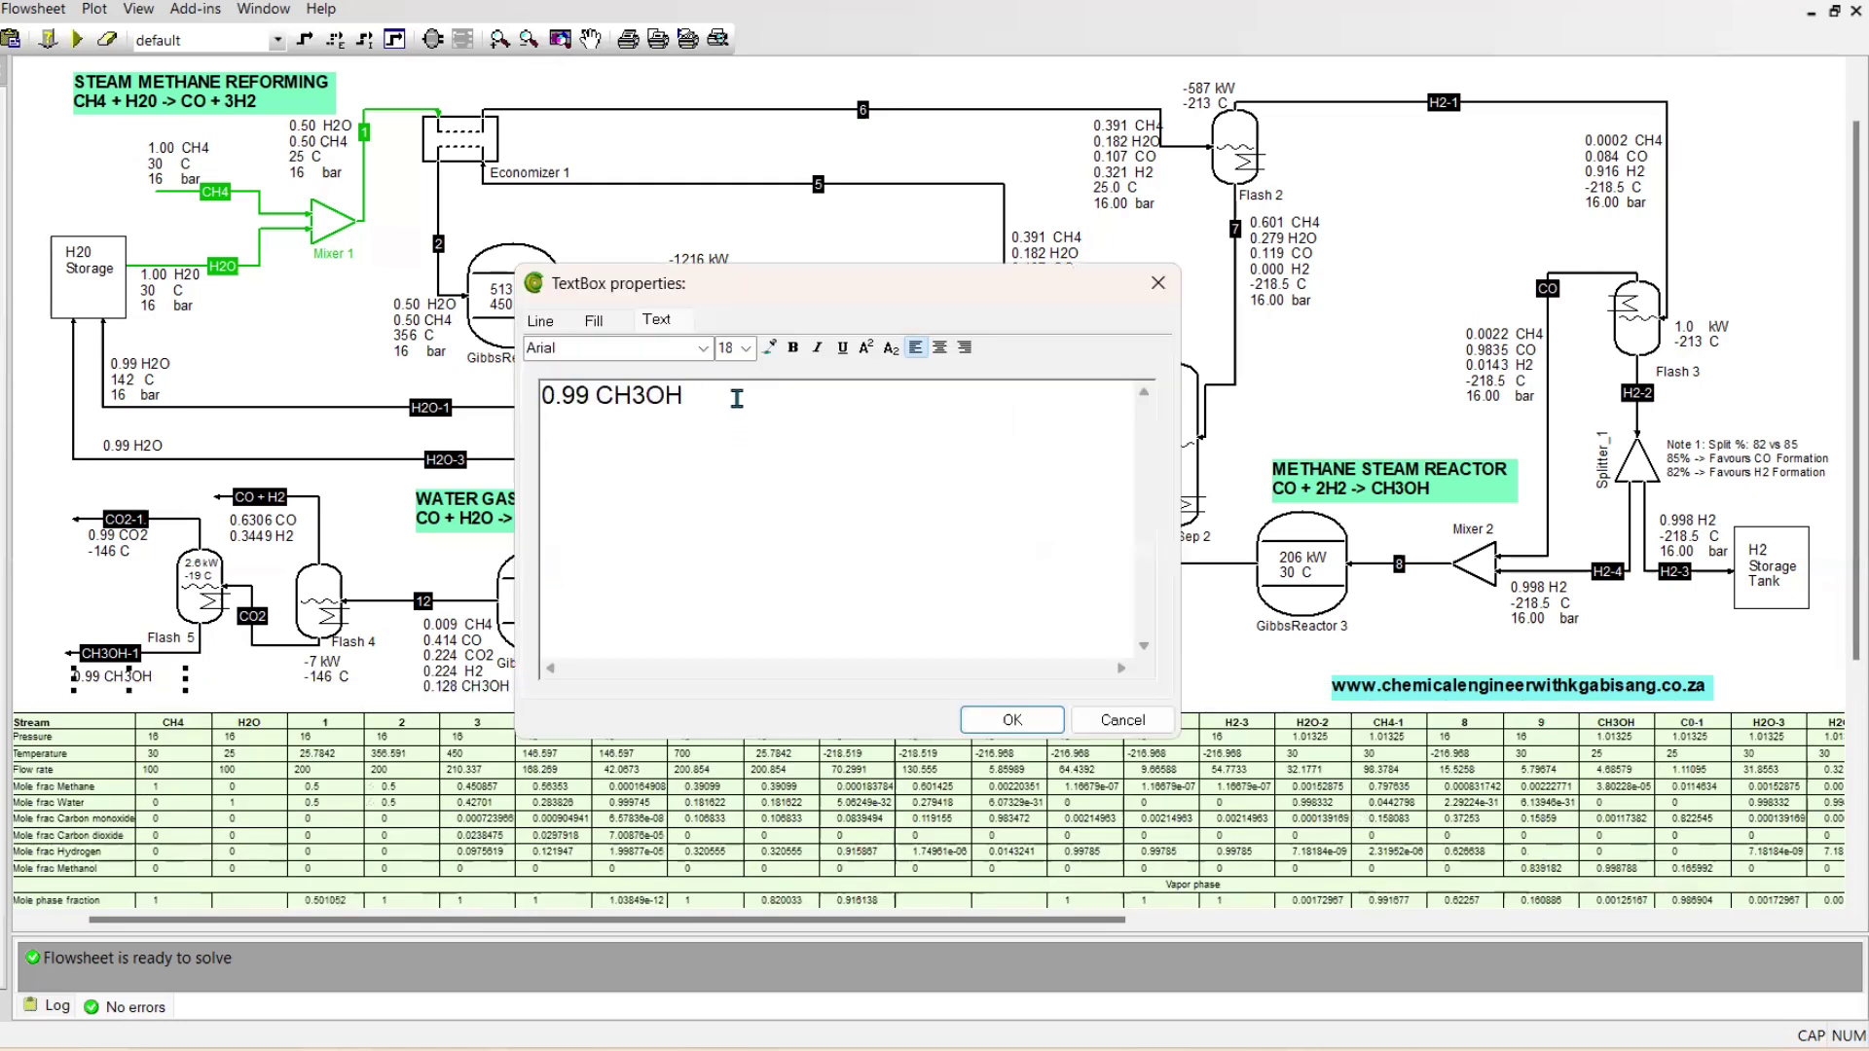
key(Caps_Lock)
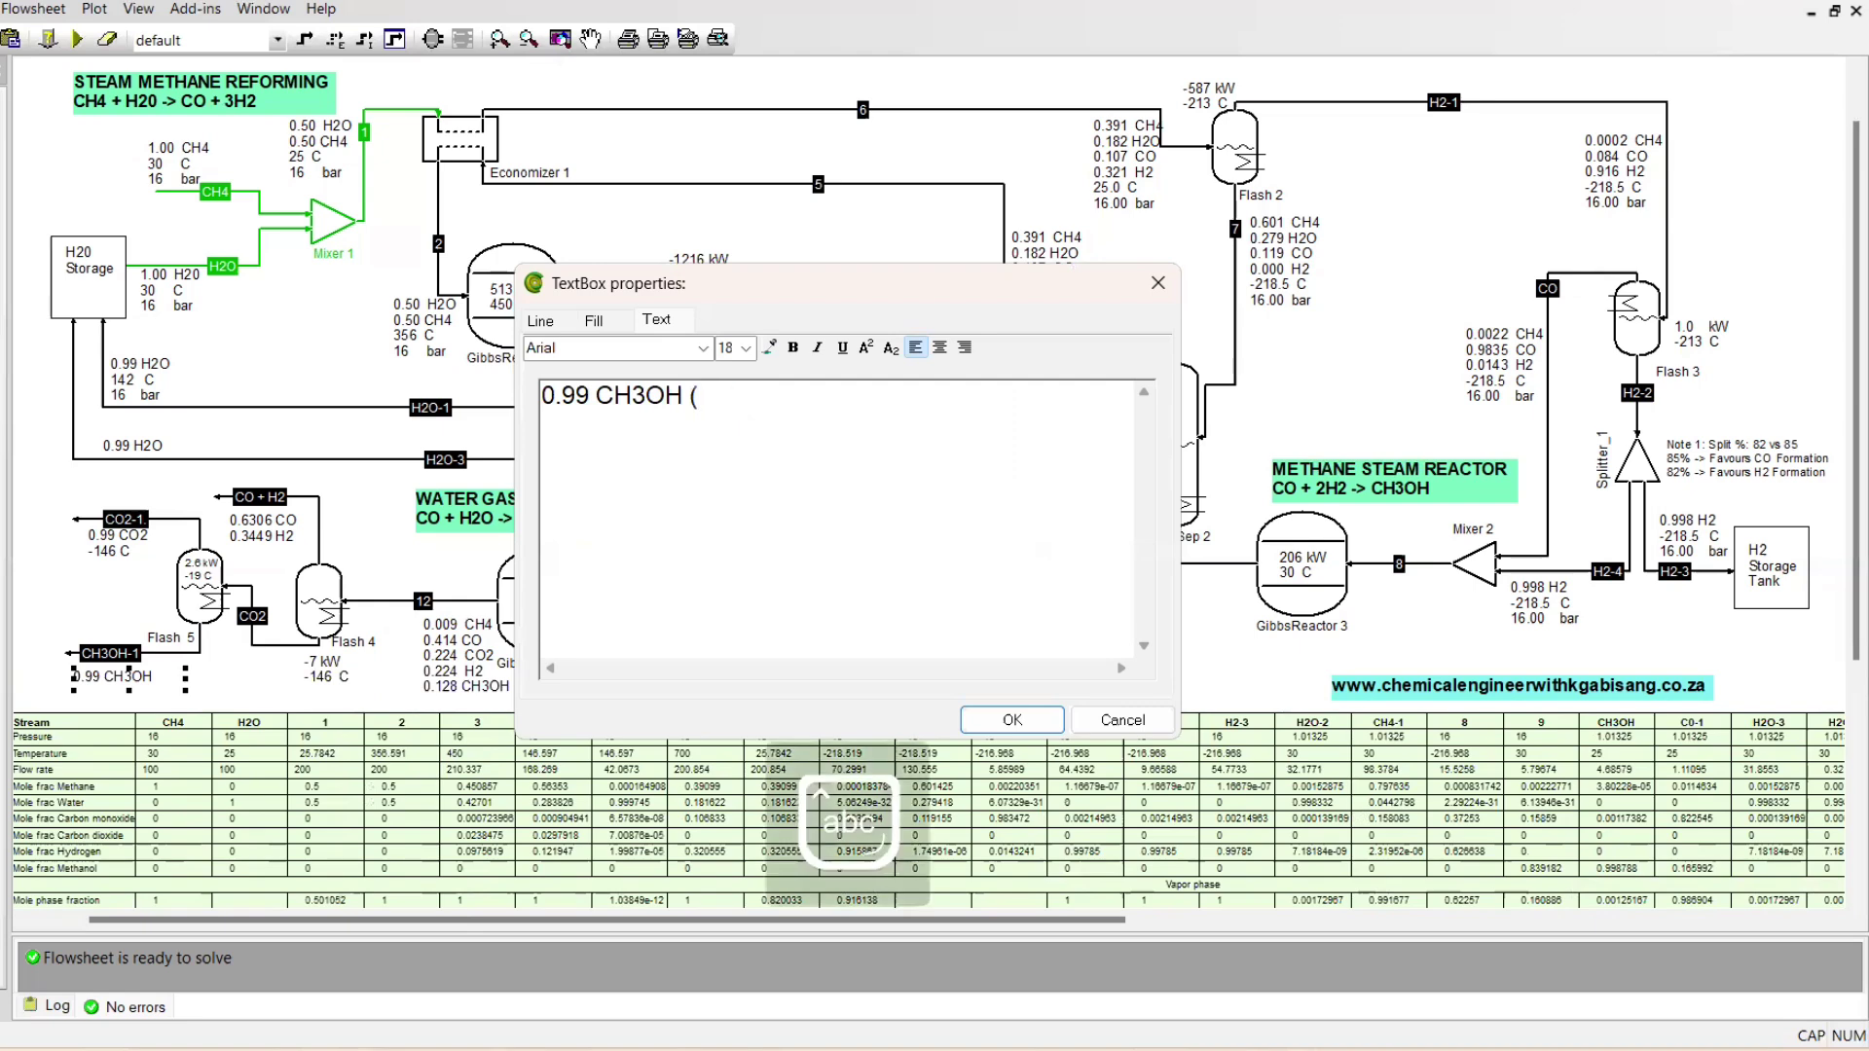
text(l))
click(969, 713)
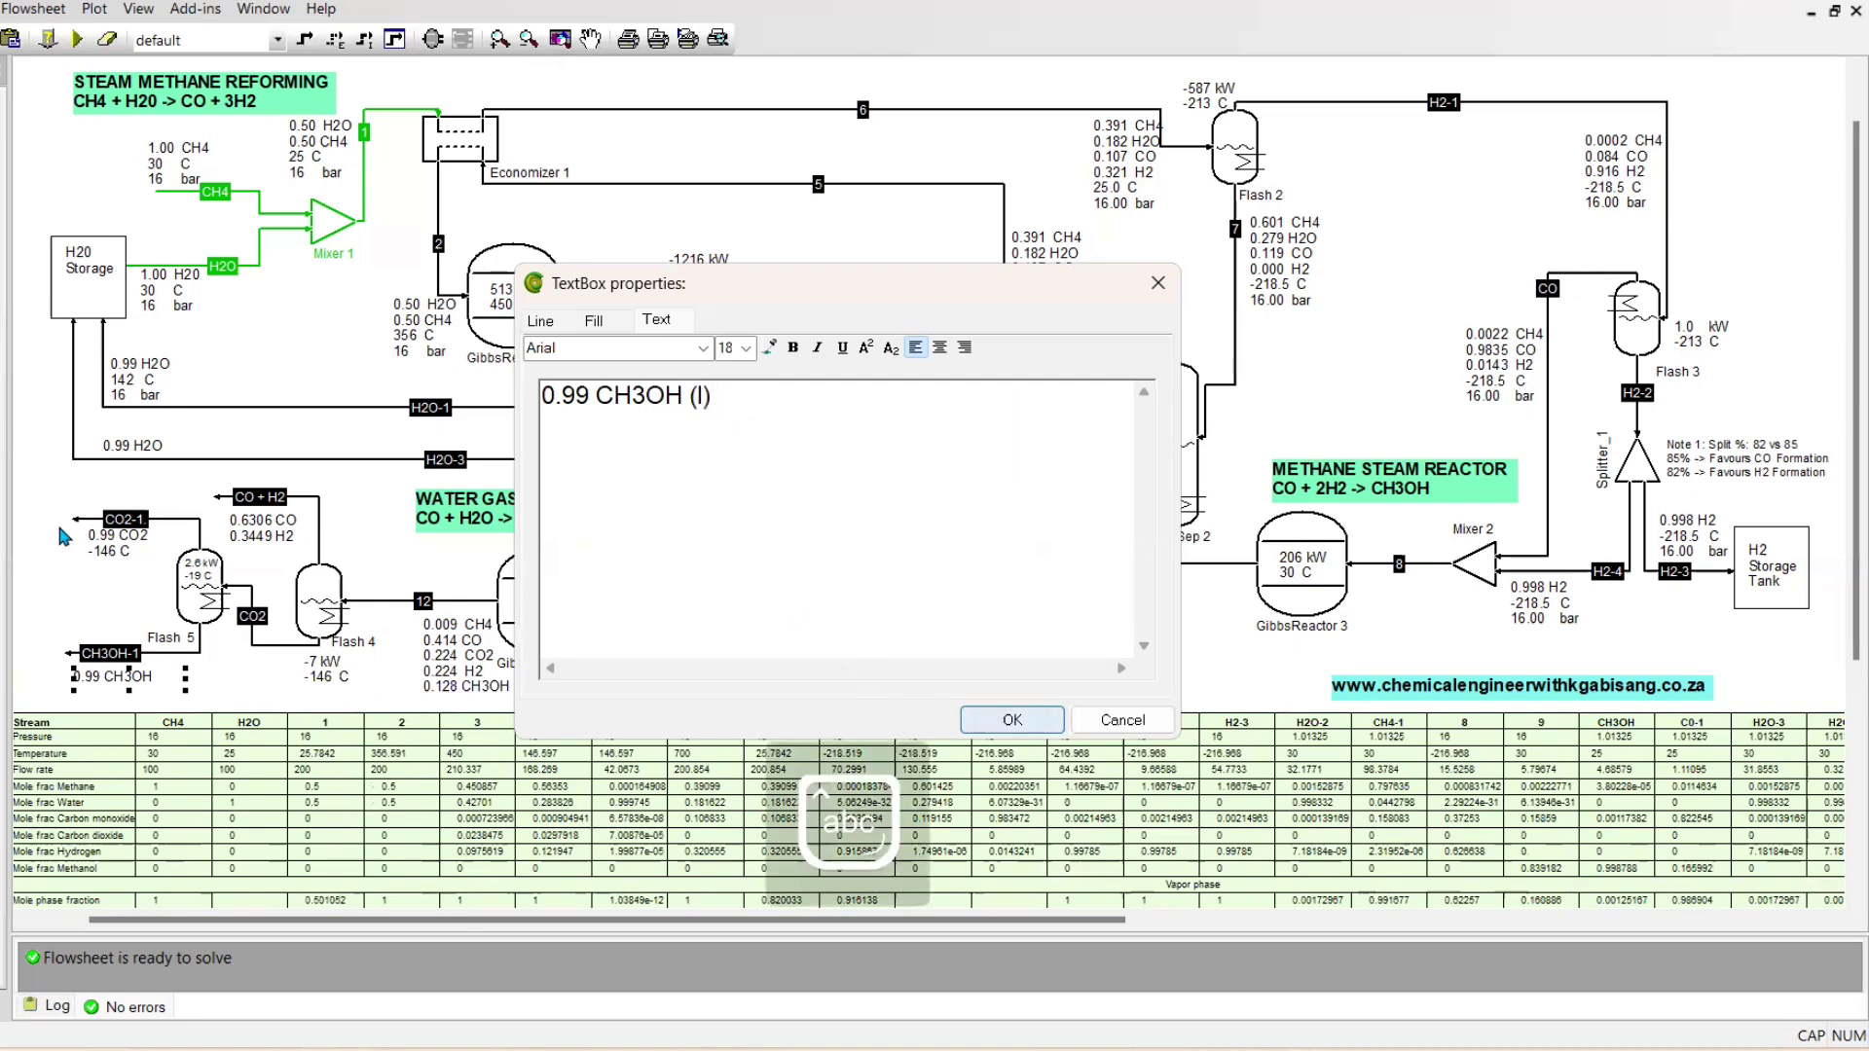
double_click(133, 558)
click(687, 400)
text((v))
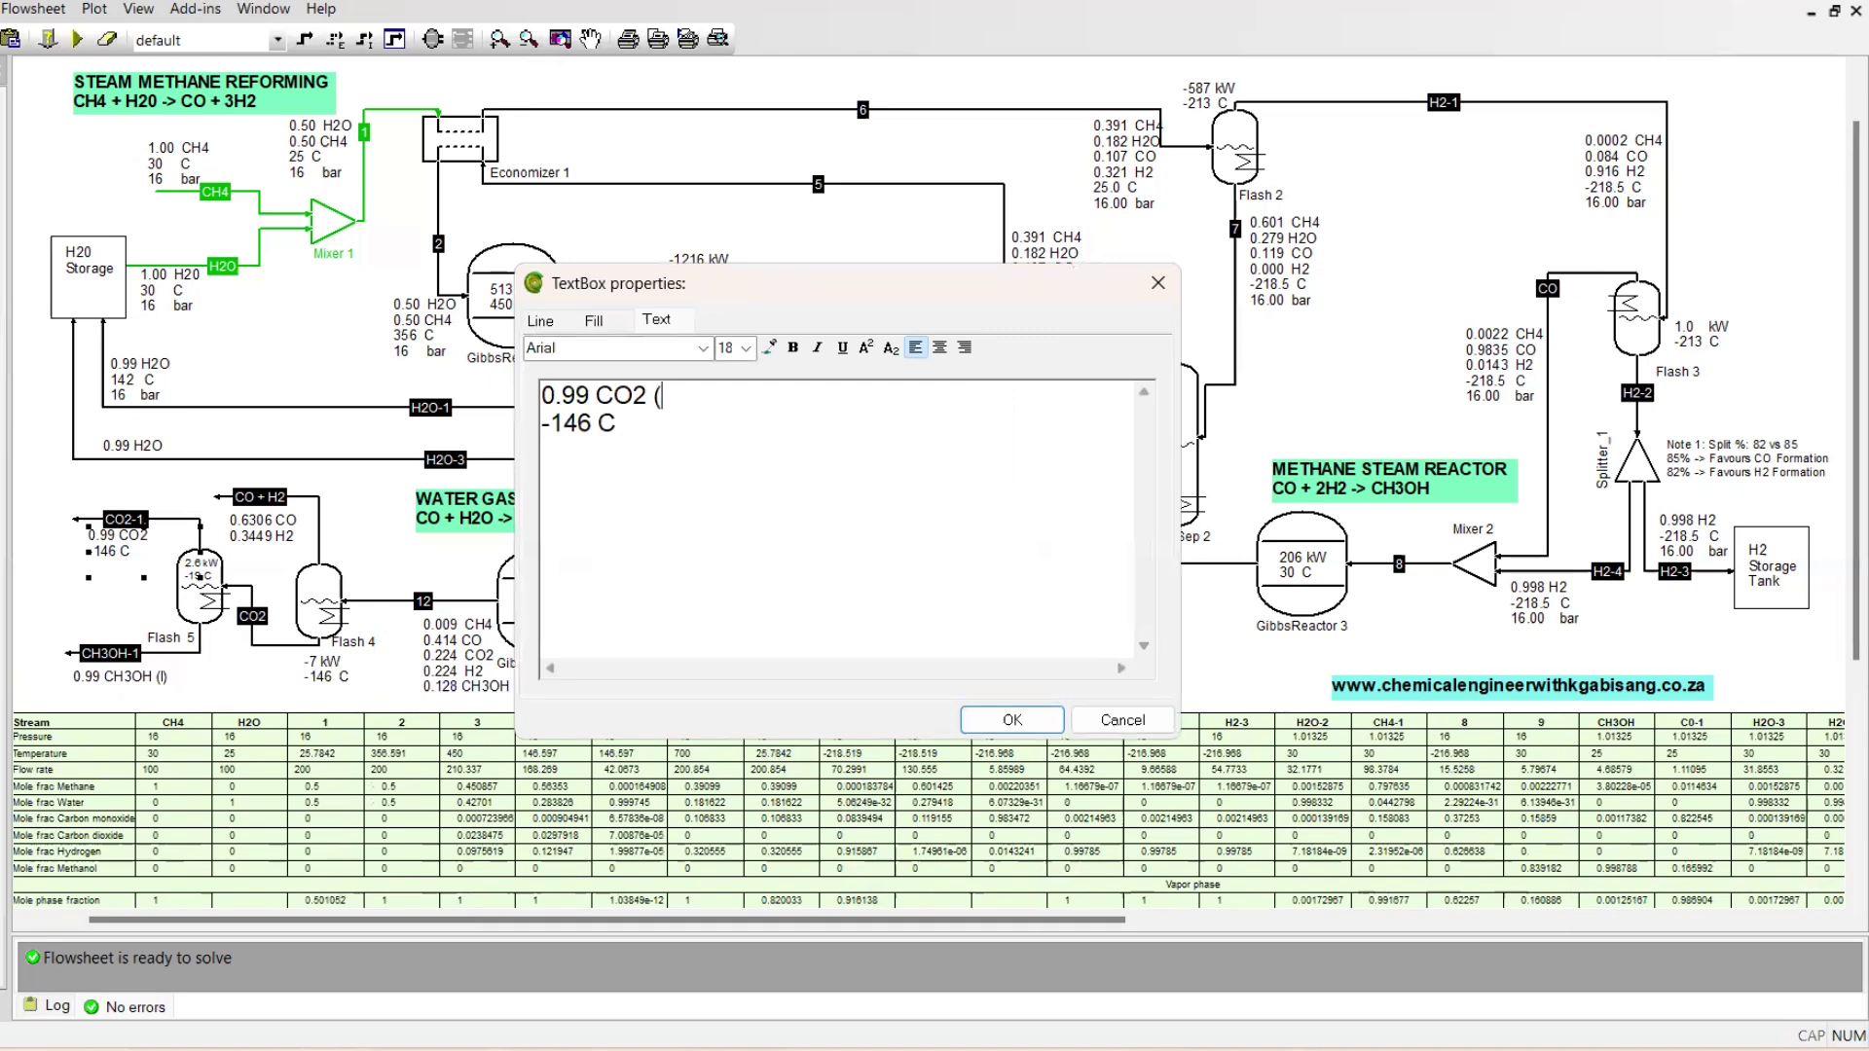
click(987, 720)
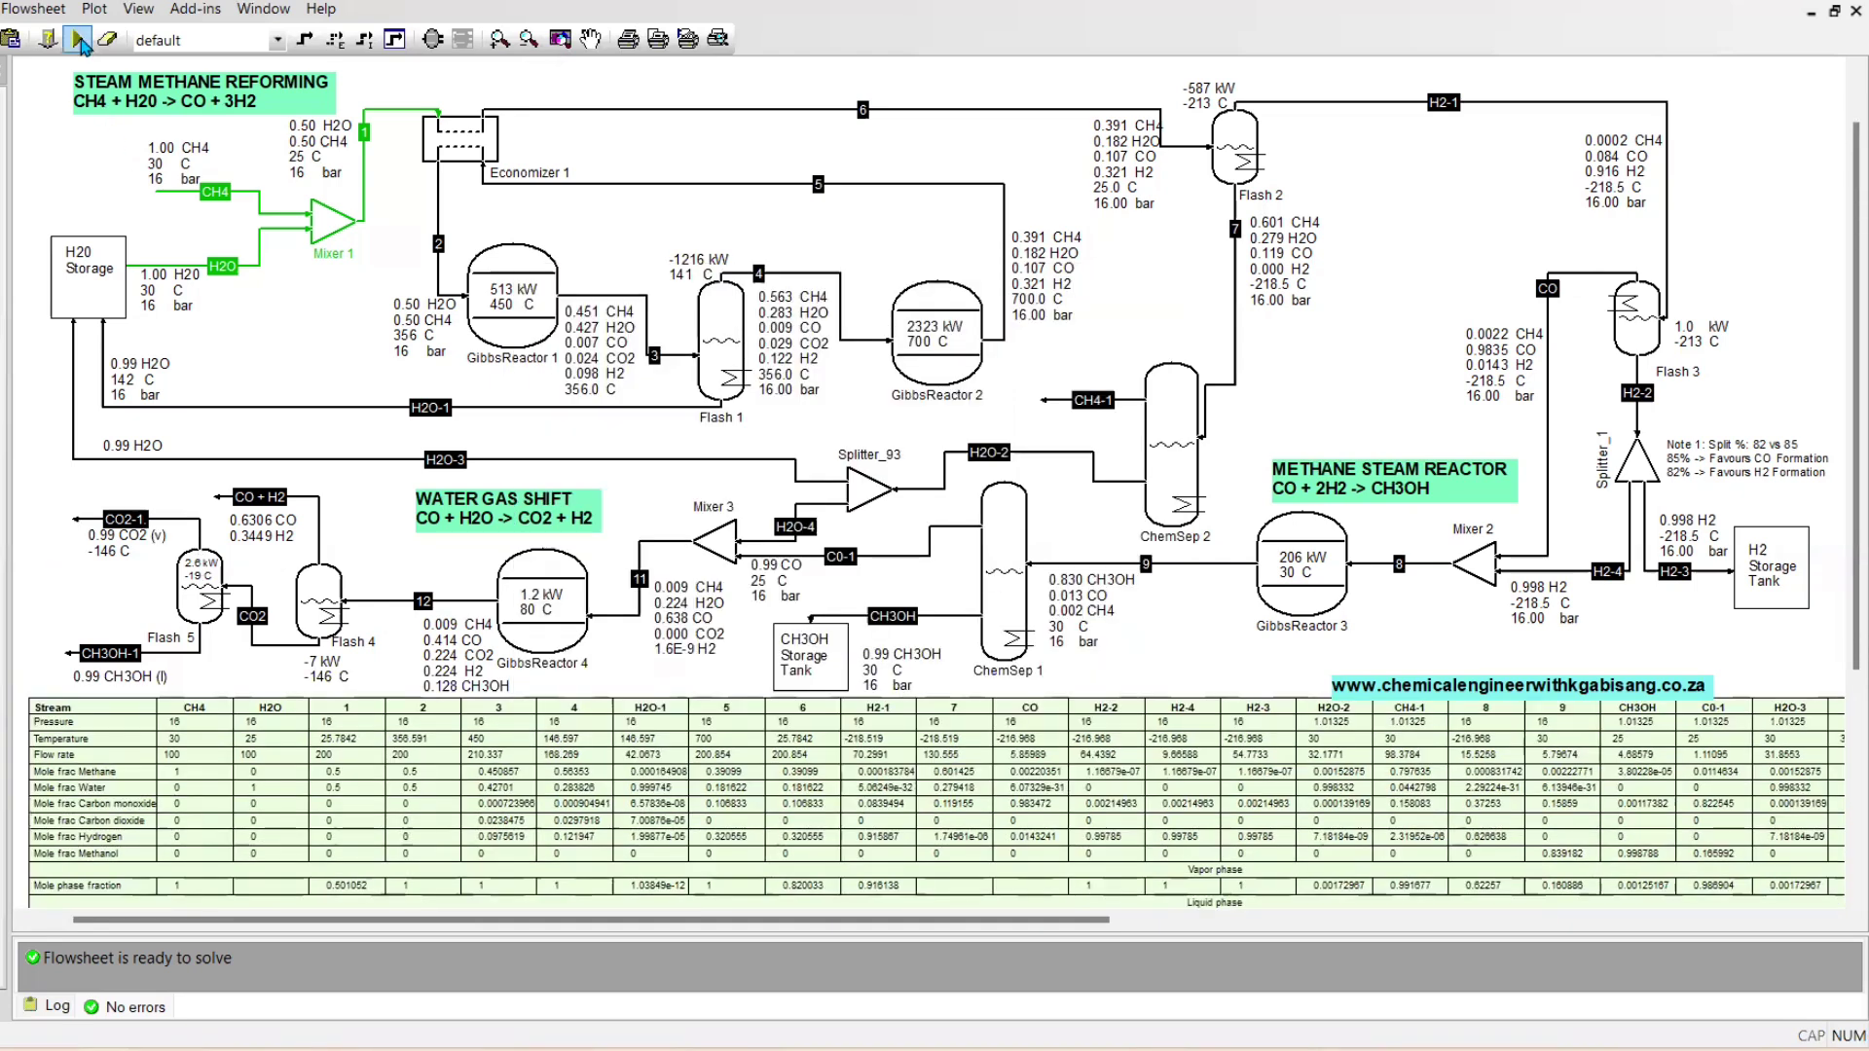
Solve the flowsheet and set the temperature in the CO2-1 stream's label to -19 C
click(80, 41)
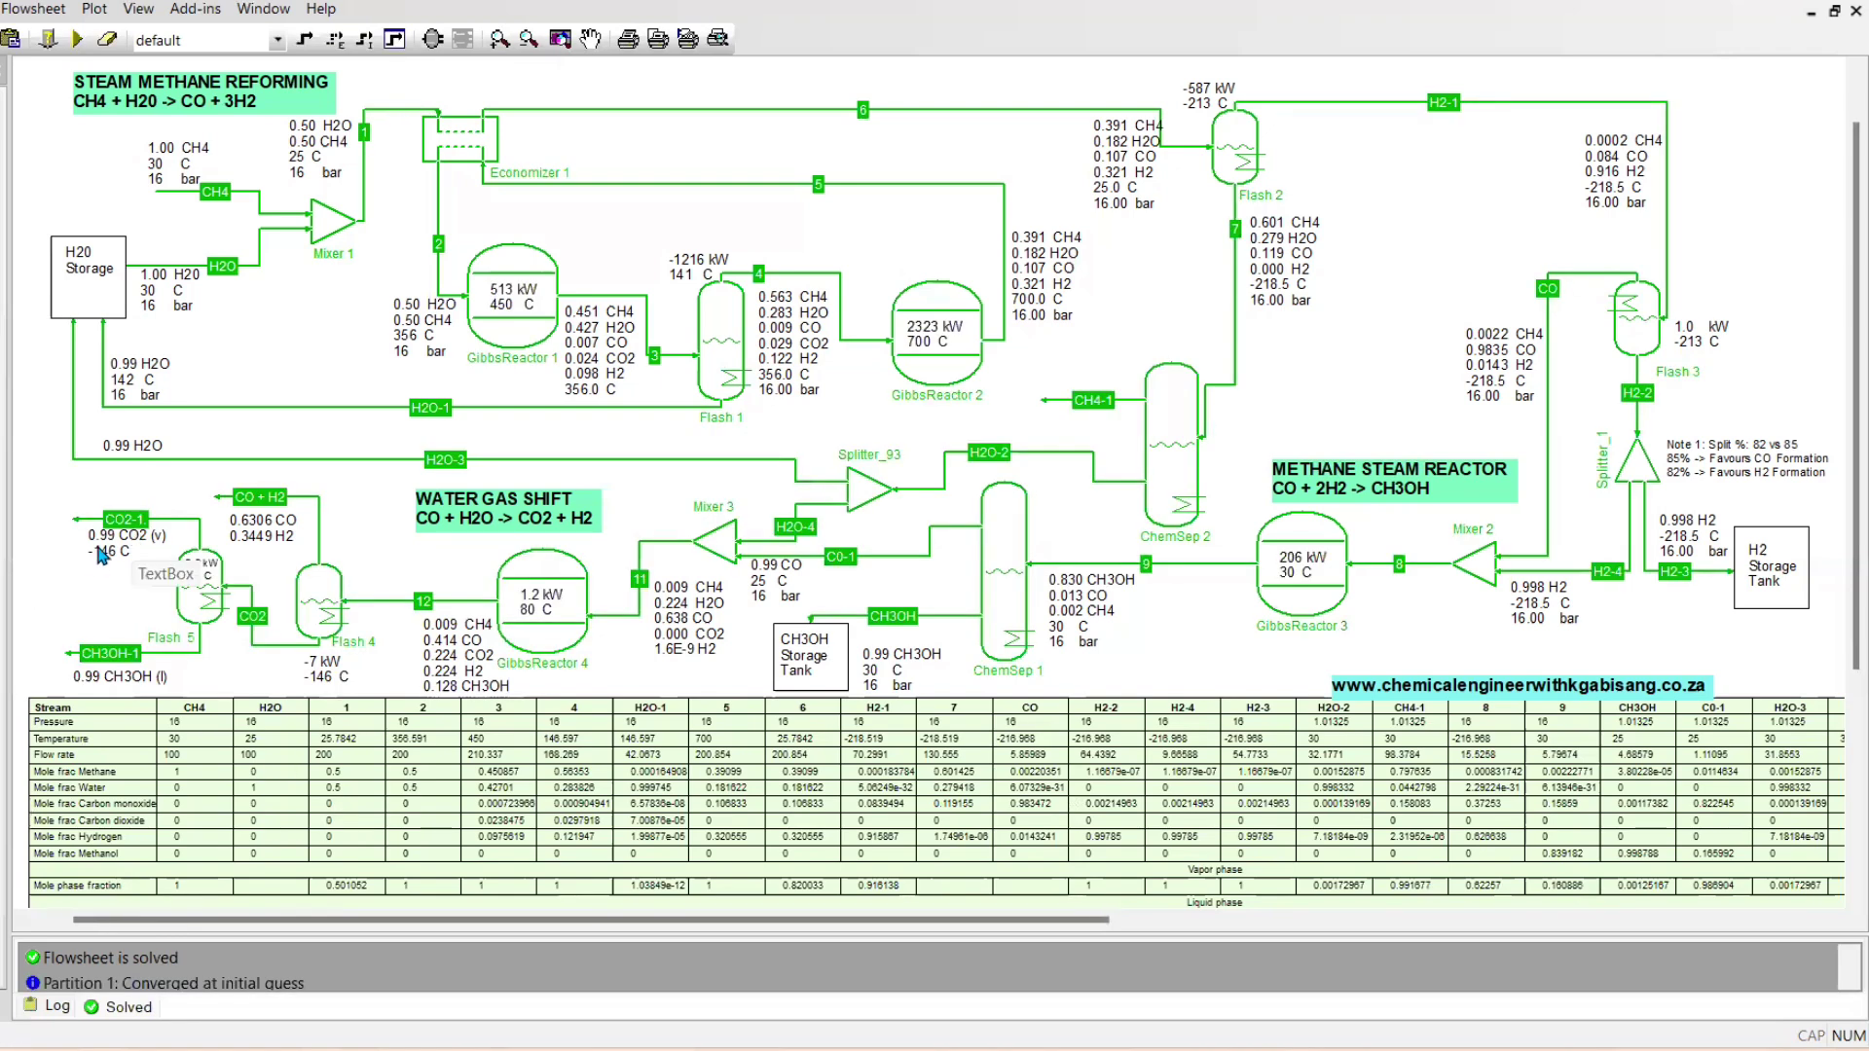
drag(100, 536, 100, 542)
Reposition the stream report beneath the flowsheet and move the Flash 2 feed composition label slightly away from the stream line
mouse_move(607, 745)
mouse_down()
mouse_move(662, 750)
mouse_move(584, 762)
mouse_move(598, 753)
mouse_up()
mouse_move(532, 919)
mouse_down()
mouse_move(1000, 957)
mouse_move(495, 897)
mouse_move(511, 897)
mouse_up()
scroll(511, 897, left, 5)
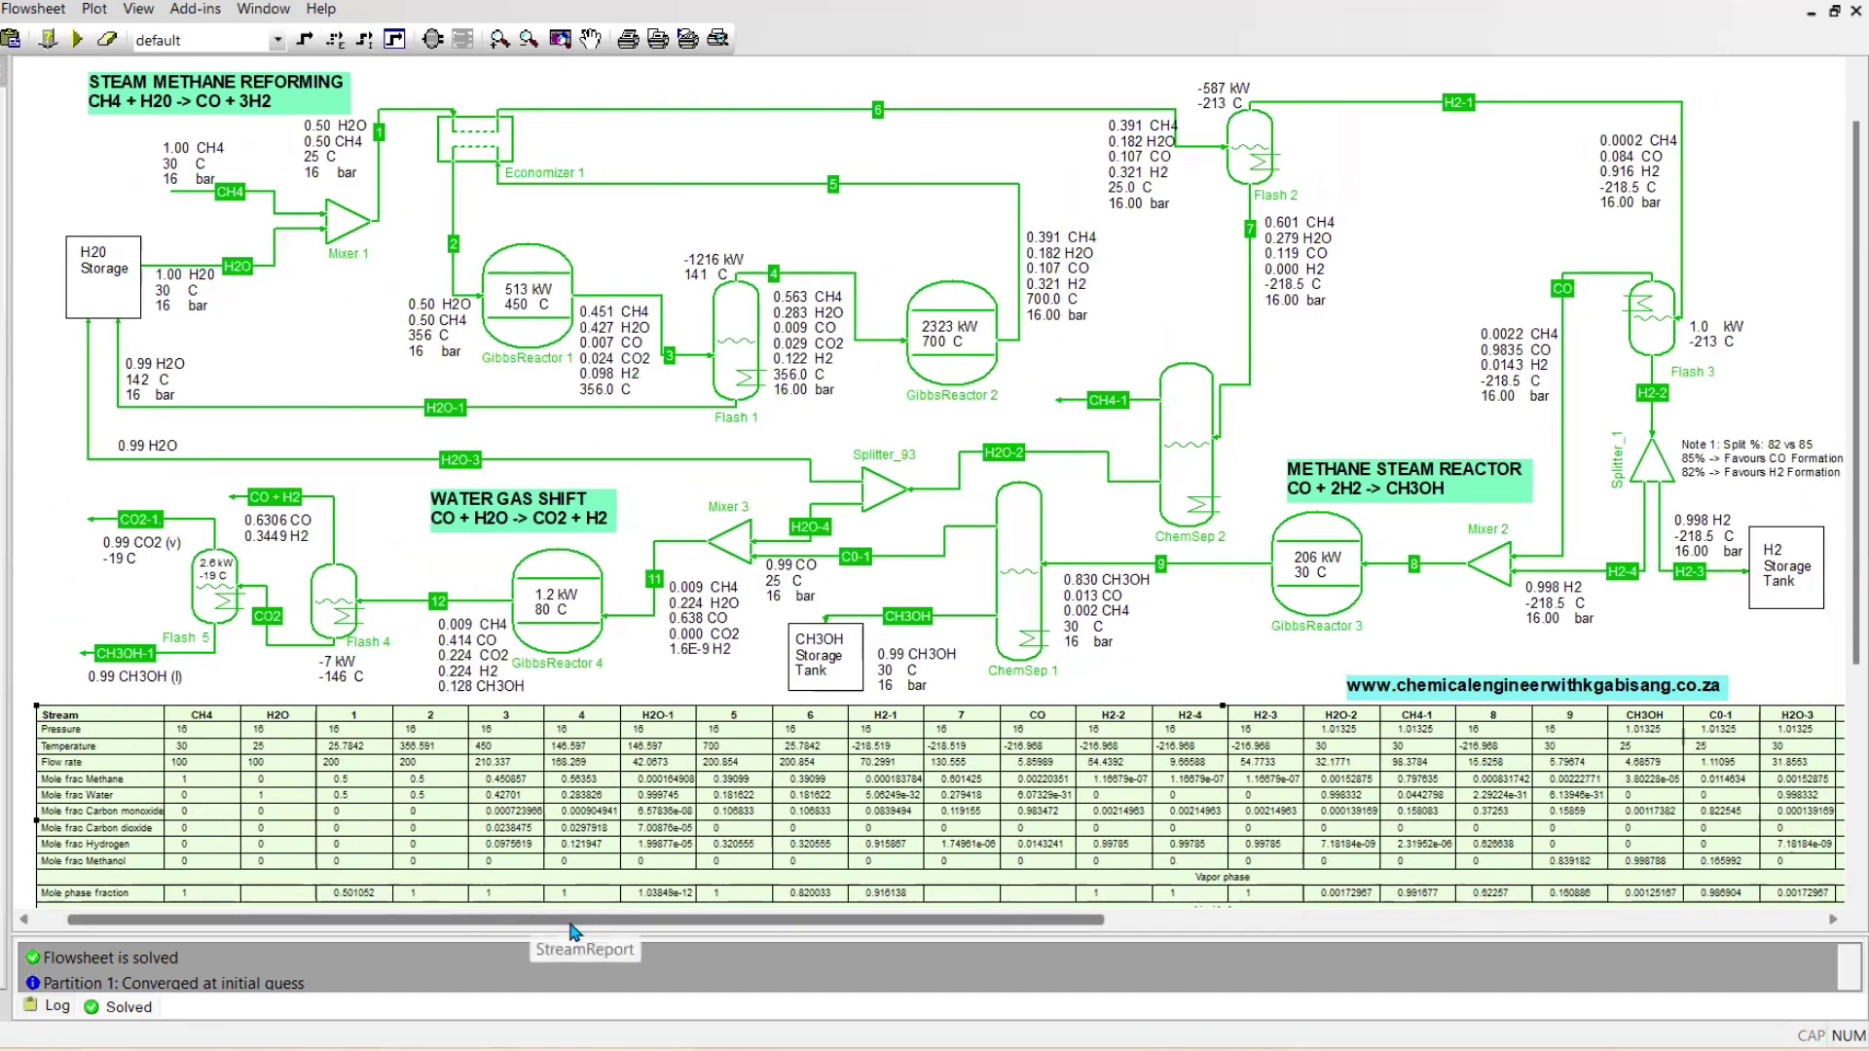
drag(584, 924, 593, 925)
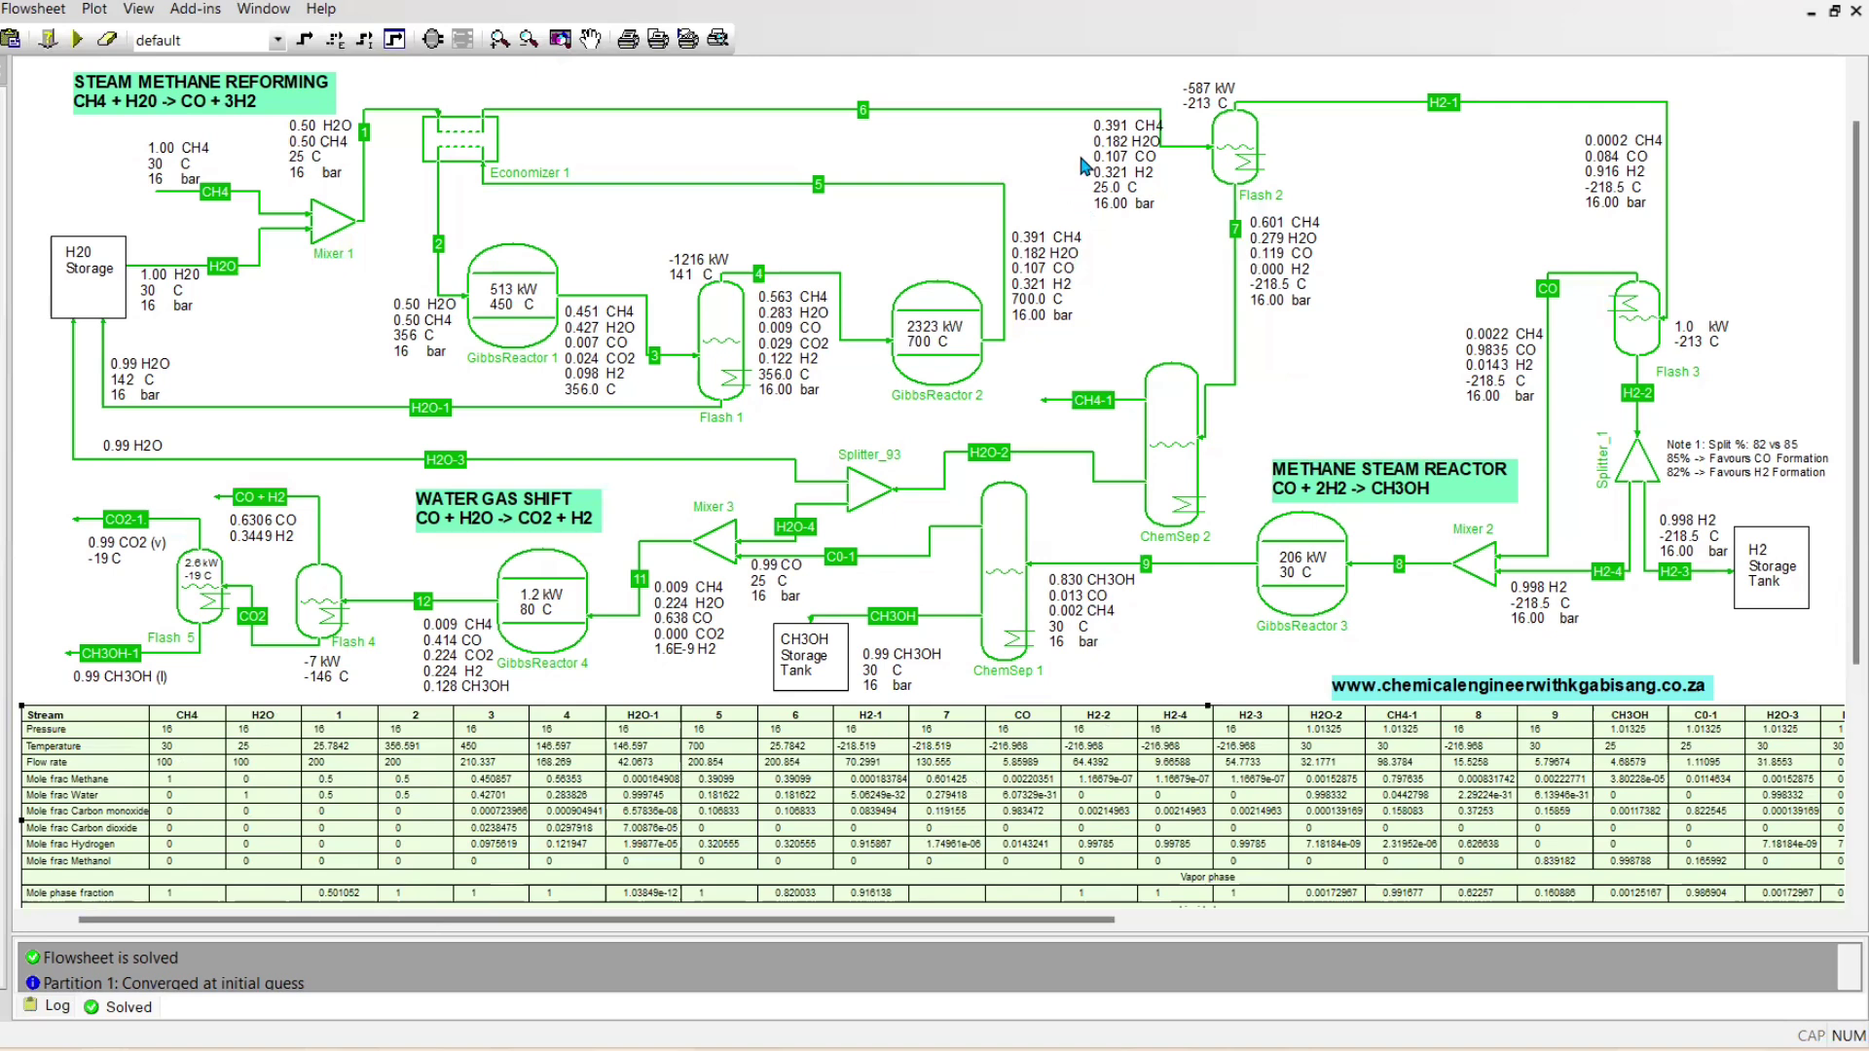
drag(1083, 163, 1068, 160)
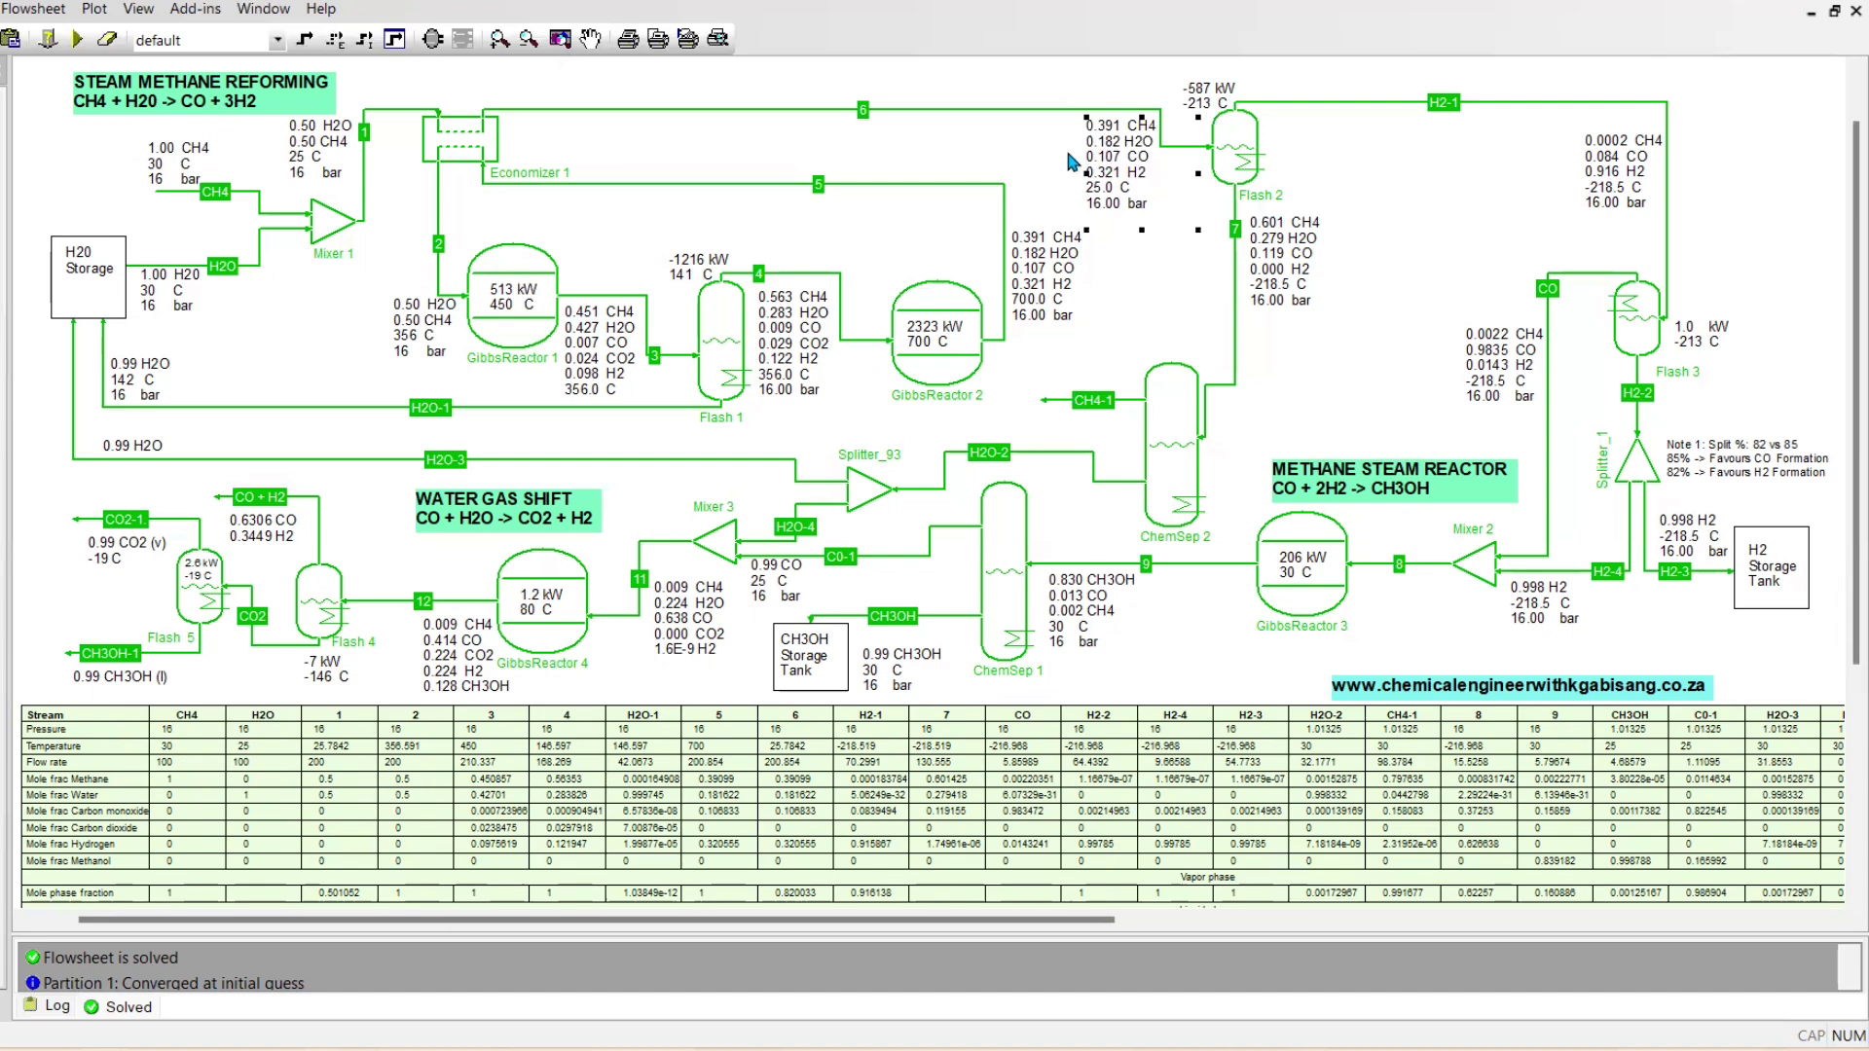
Try to route ChemSep 2's CH4-1 outlet stream back toward Mixer 1 as a methane recycle
click(954, 469)
mouse_move(1099, 417)
drag(1038, 400, 848, 370)
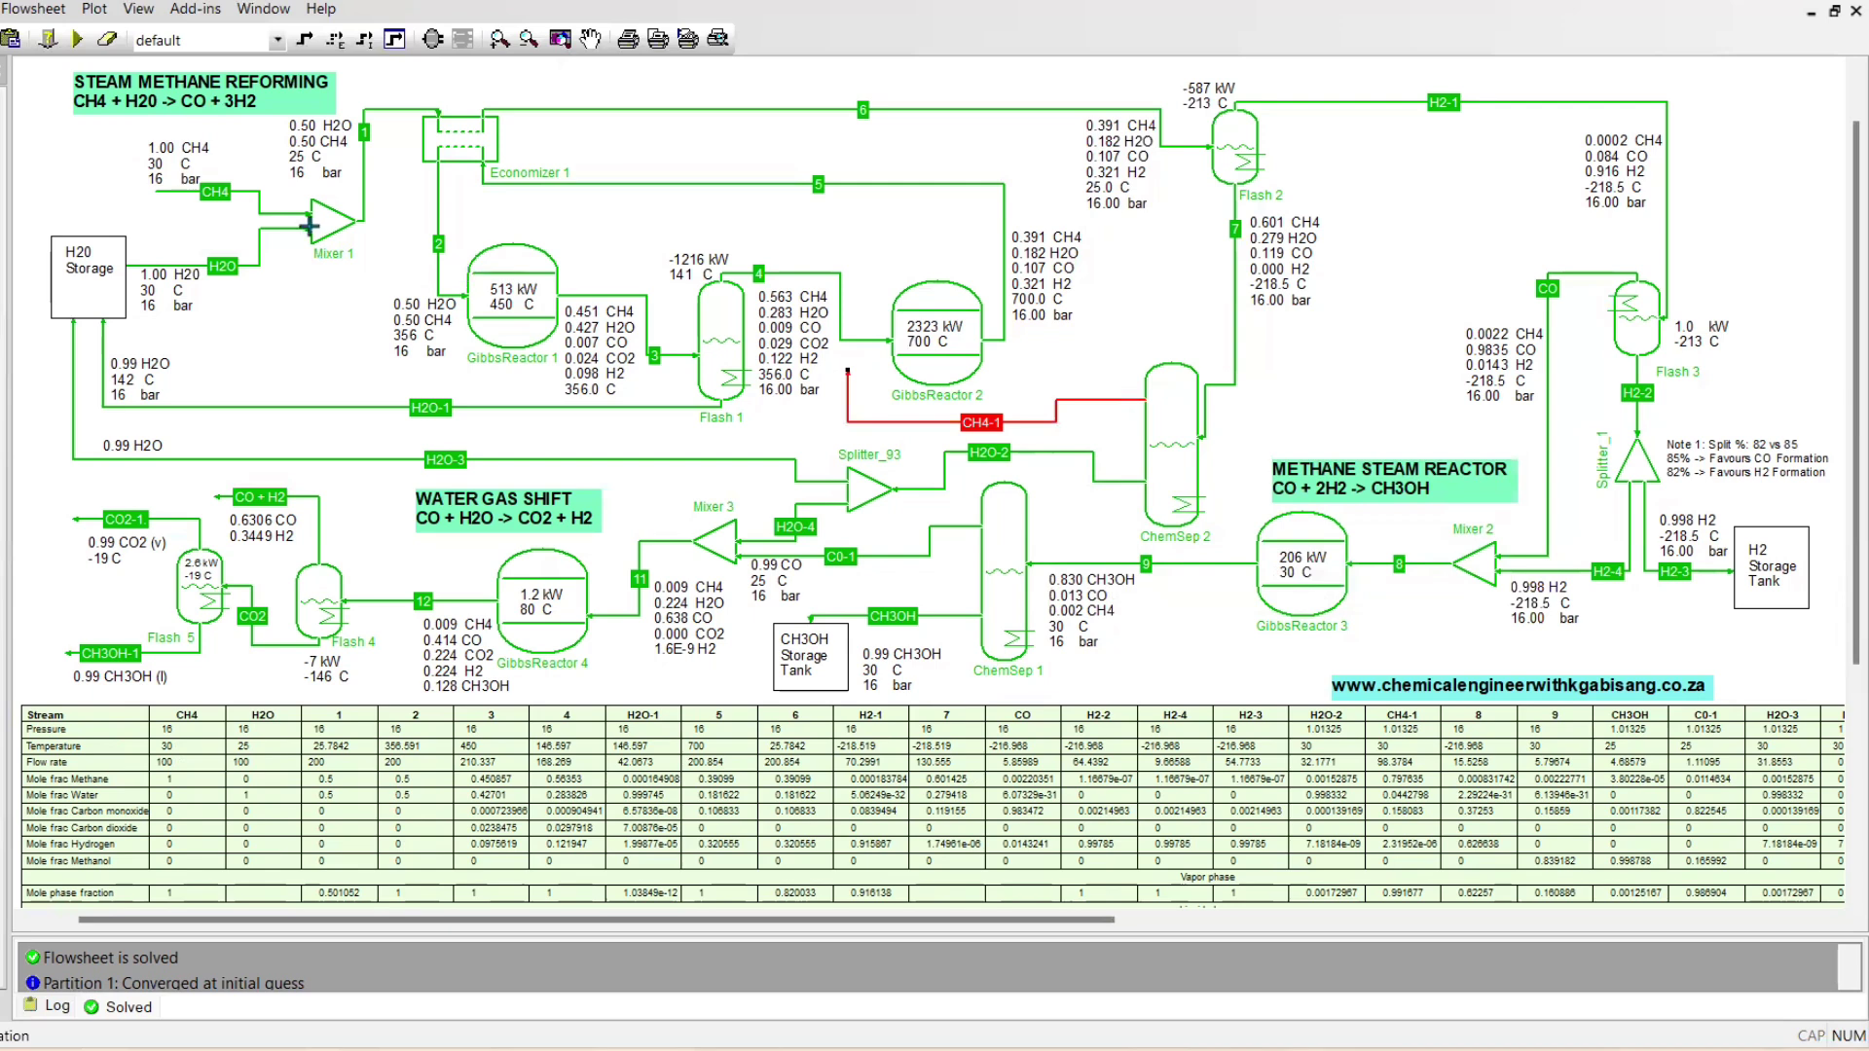
key(ctrl+z)
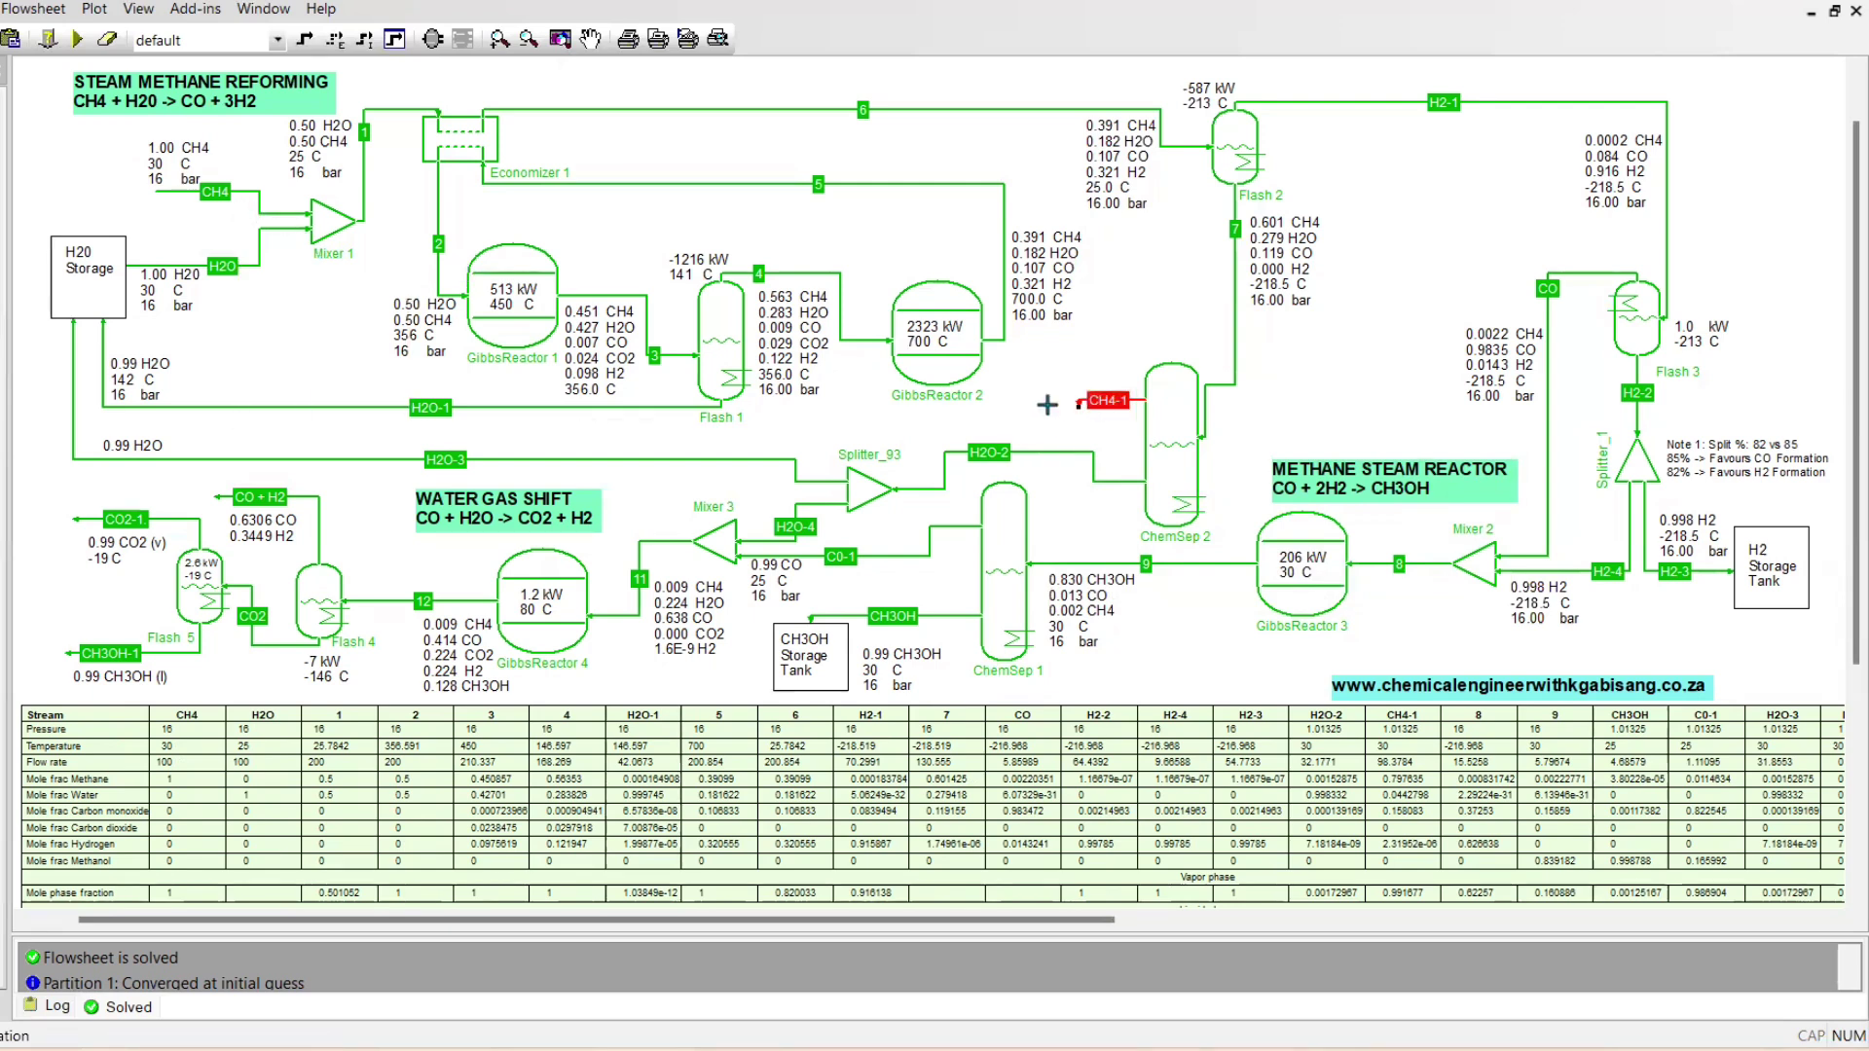
click(1046, 405)
click(163, 197)
key(Delete)
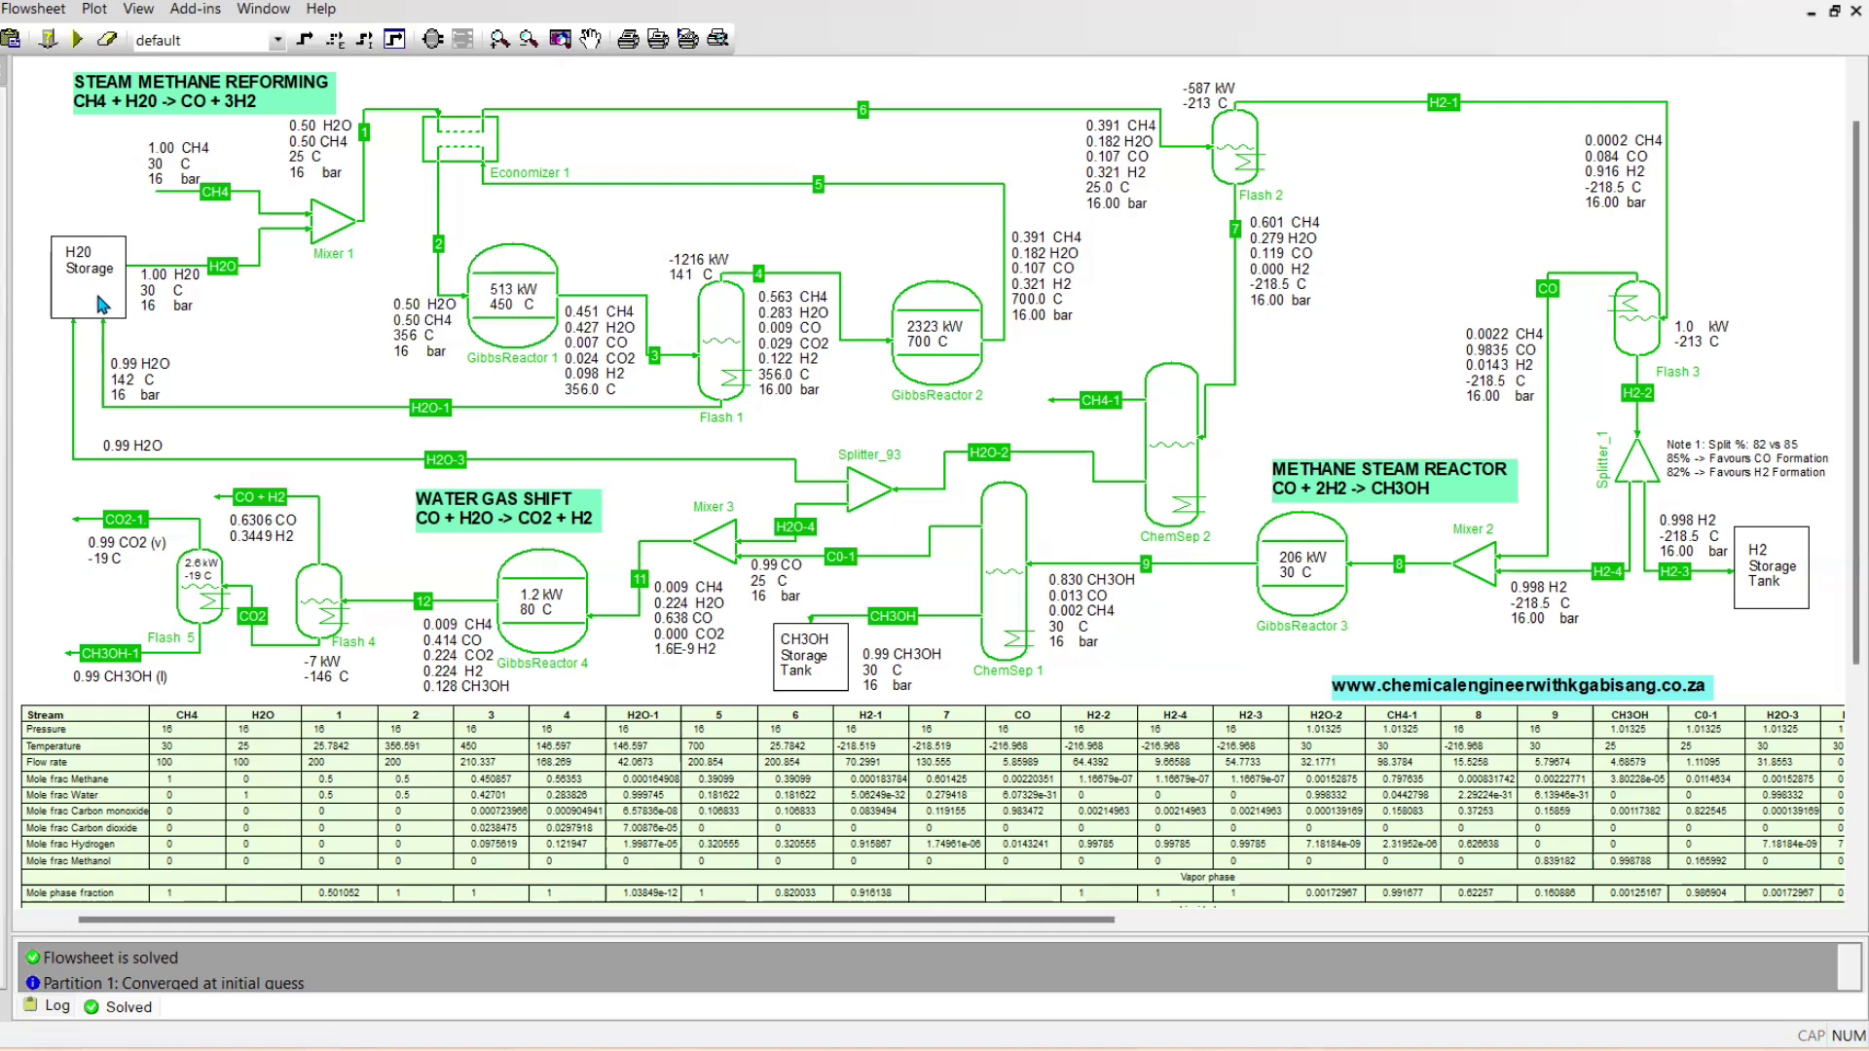
Examine Splitter_1 and the conditions of its H2-3 outlet stream to the hydrogen storage tank
mouse_move(1636, 472)
mouse_move(1668, 581)
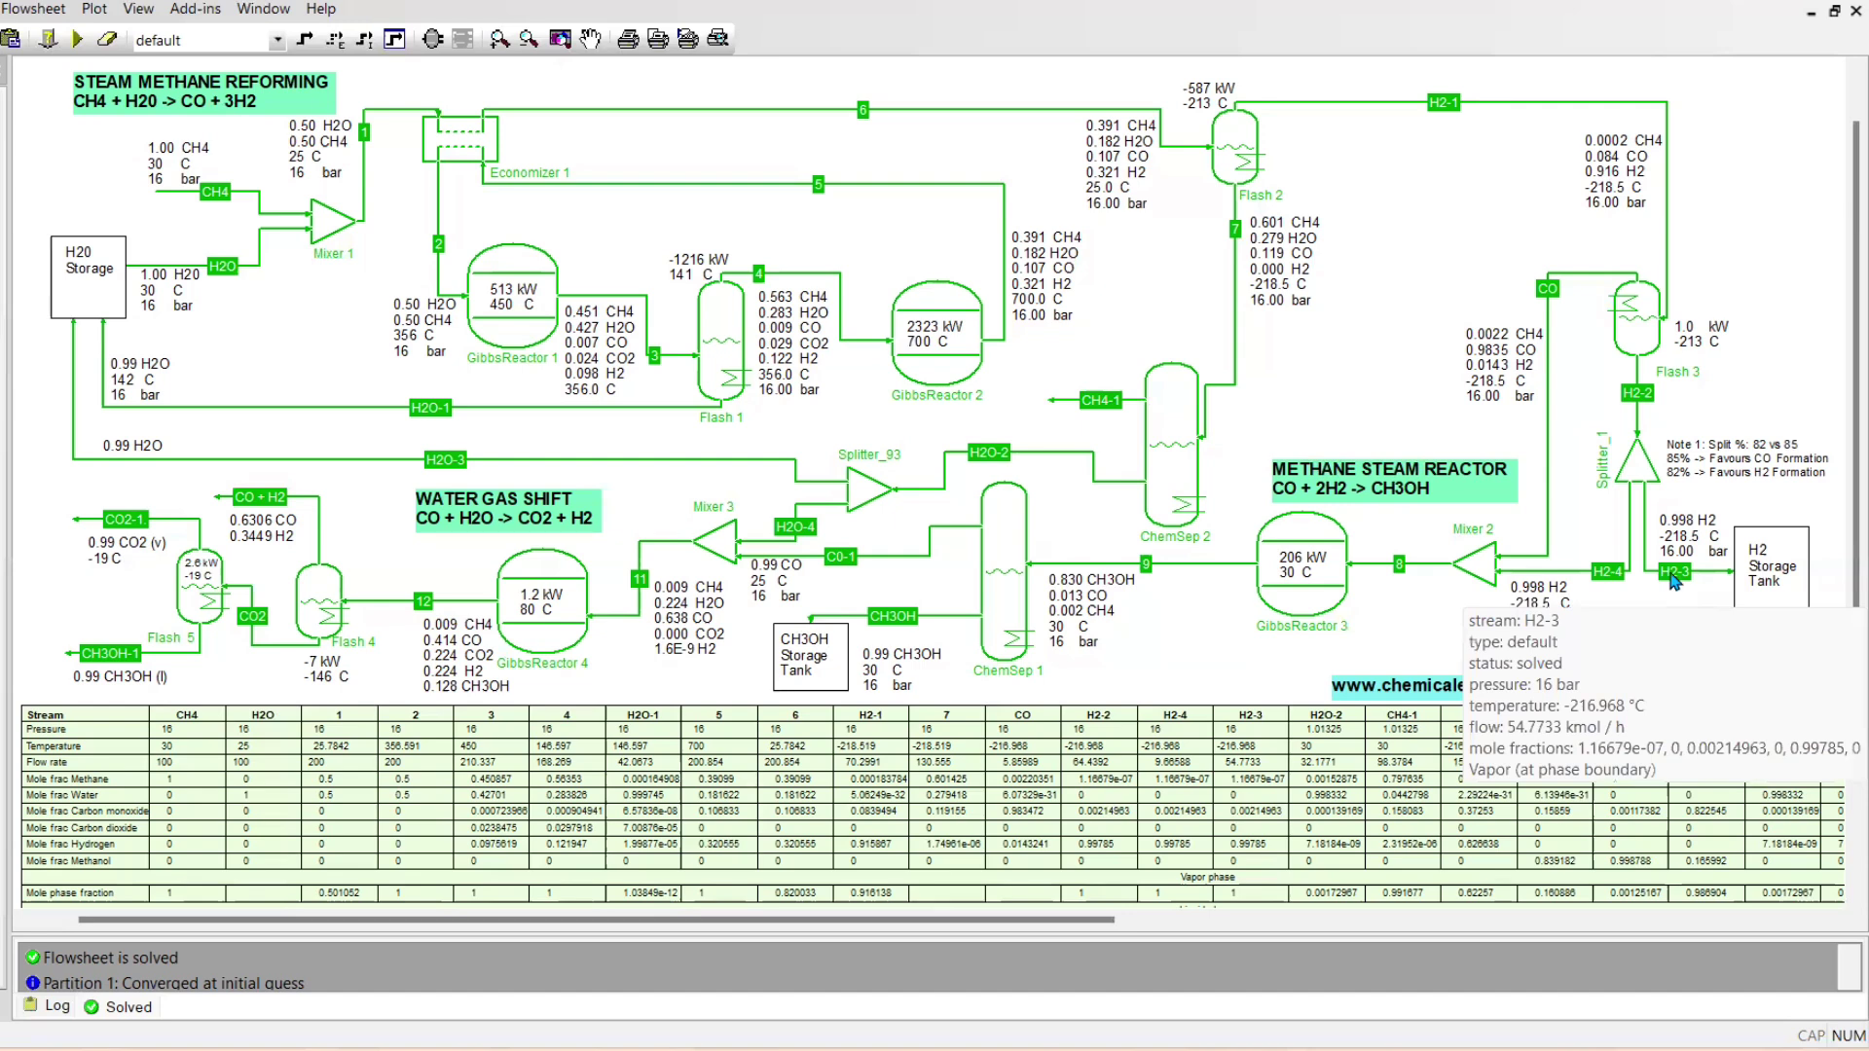